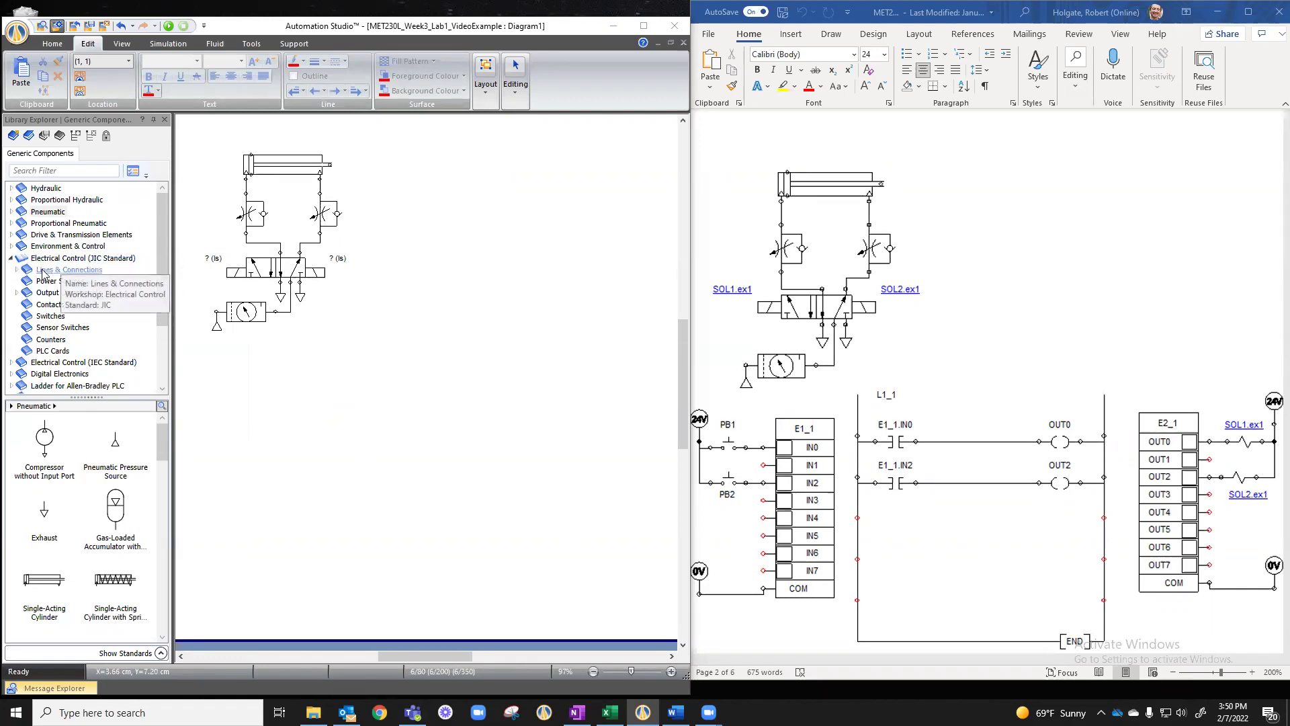
# Place a PLC Input Card and, spaced to its right, a PLC Output Card below the pneumatic circuit
pyautogui.click(52, 351)
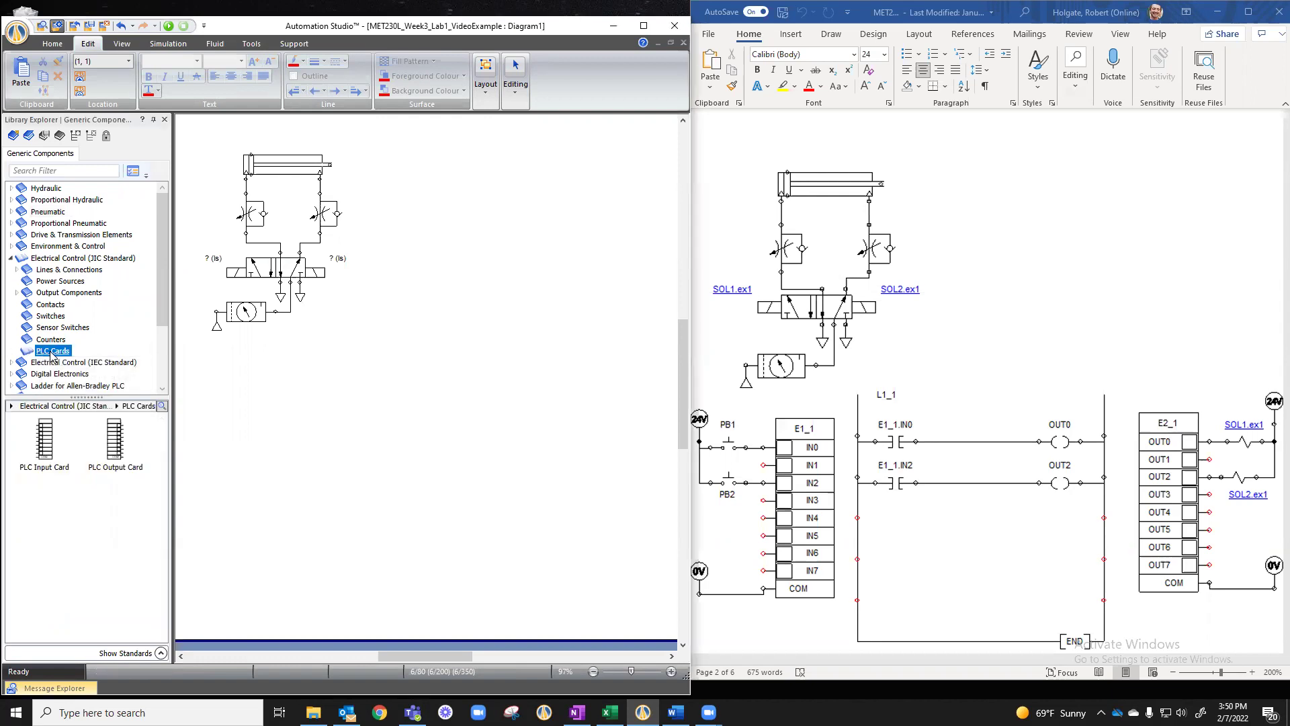
pyautogui.moveTo(55, 451); pyautogui.dragTo(314, 406)
pyautogui.moveTo(114, 440); pyautogui.dragTo(567, 412)
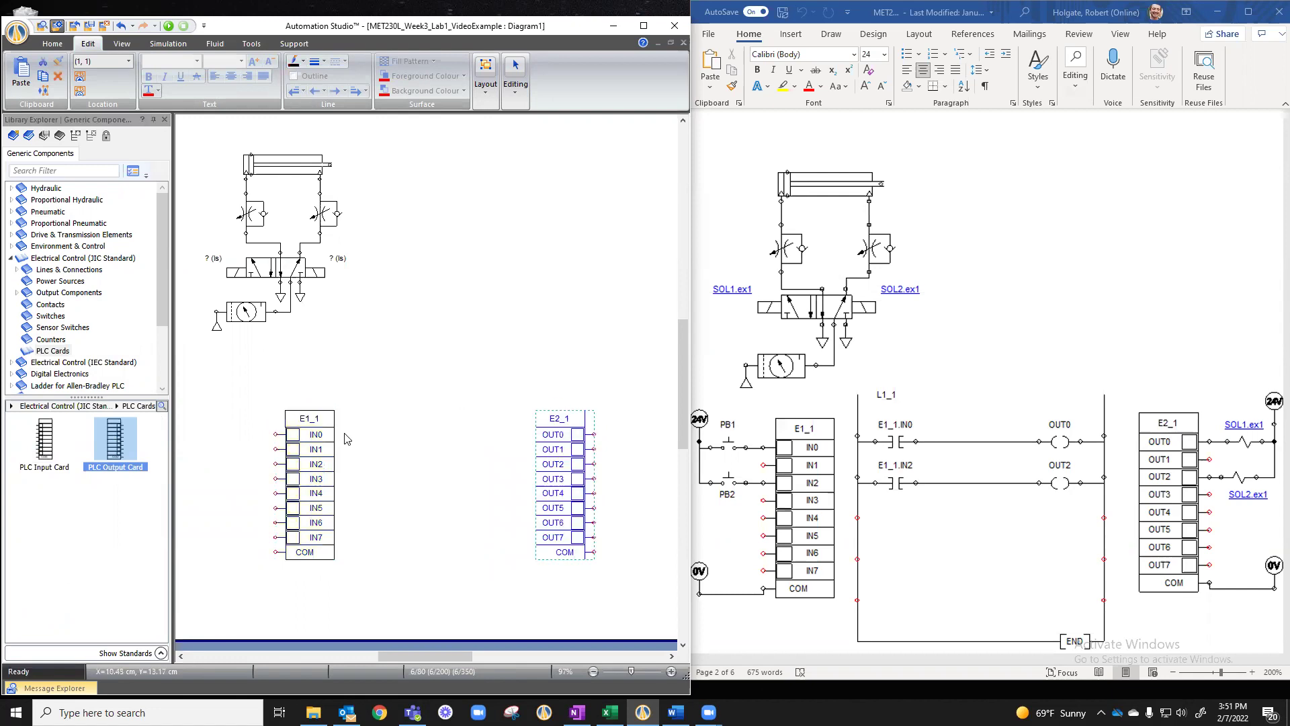
# Add a 24 V power supply and a 0 V common on the outer side of both the input and output cards
pyautogui.click(47, 281)
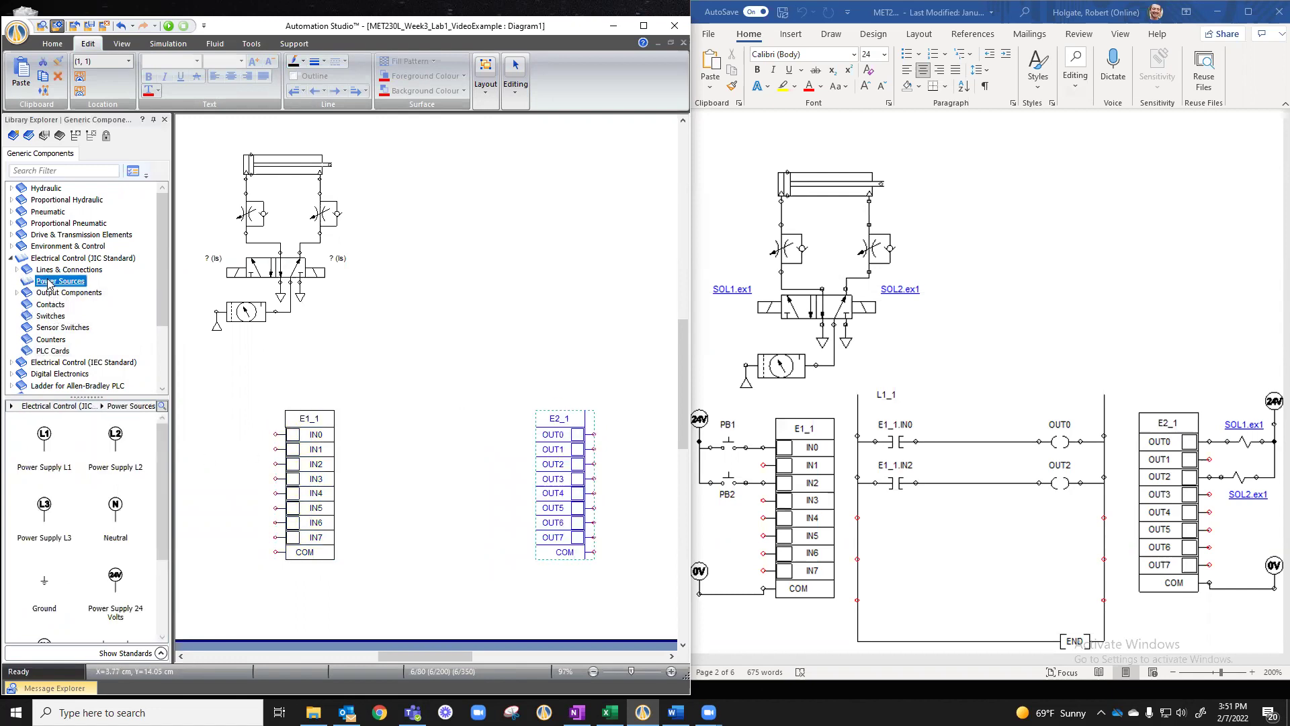
pyautogui.scroll(-1, 86, 535)
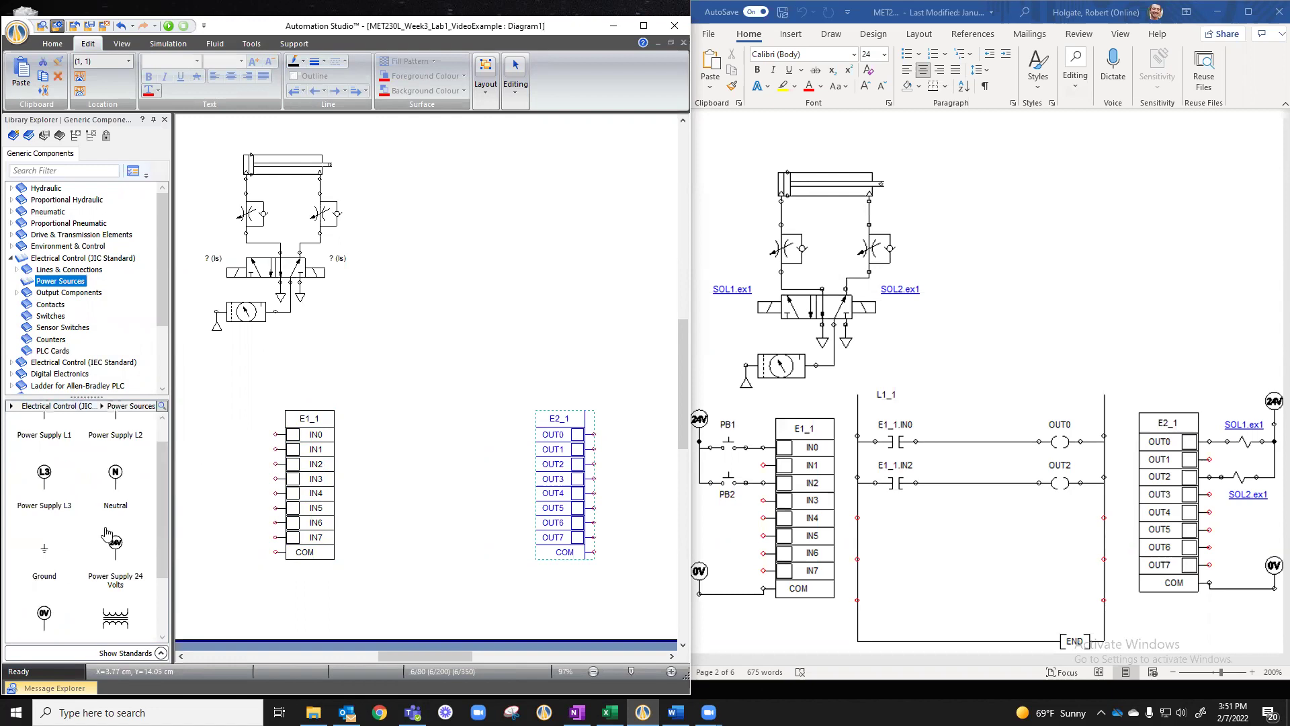
pyautogui.moveTo(114, 548); pyautogui.dragTo(215, 403)
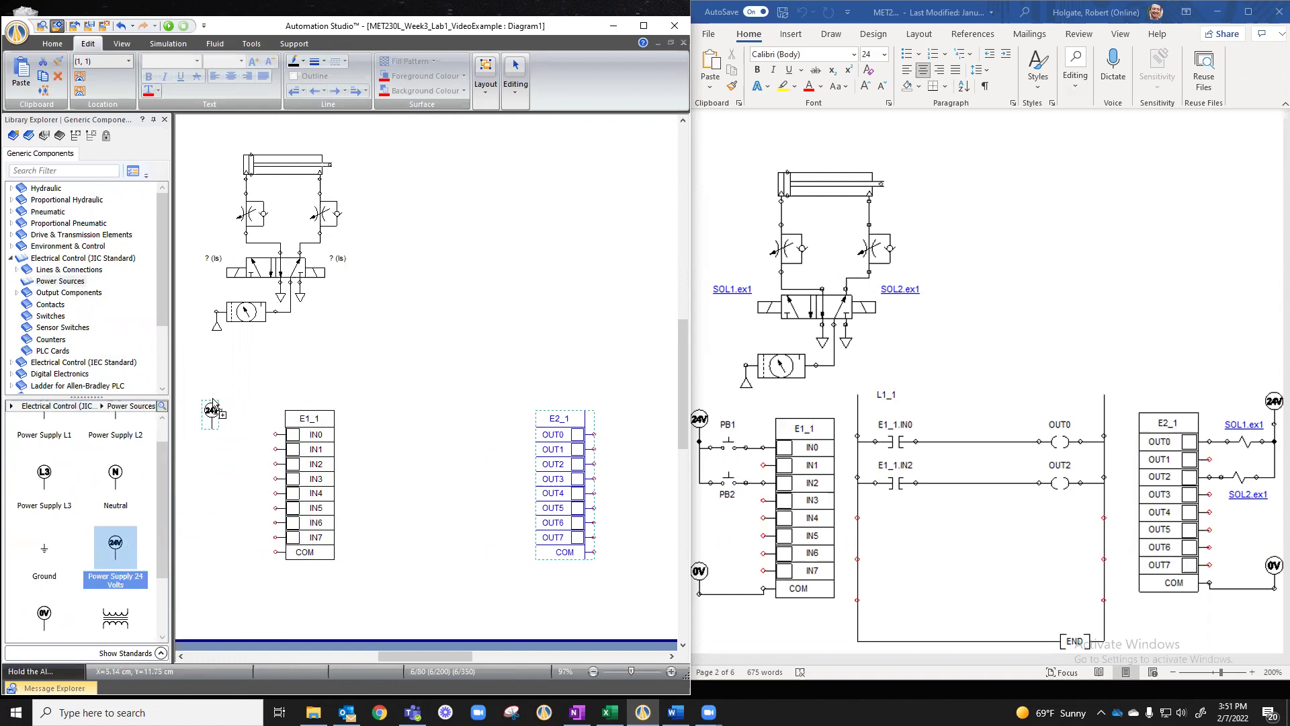
pyautogui.moveTo(43, 621); pyautogui.dragTo(211, 528)
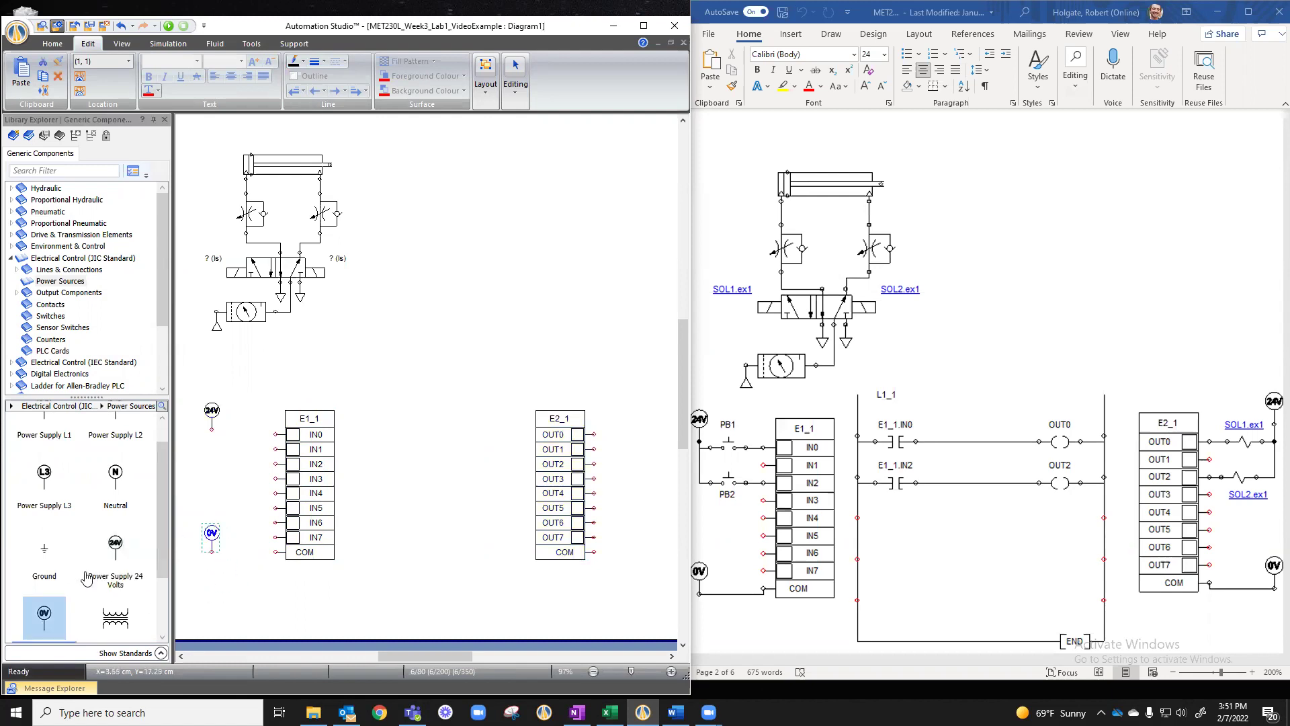
pyautogui.moveTo(114, 547); pyautogui.dragTo(653, 403)
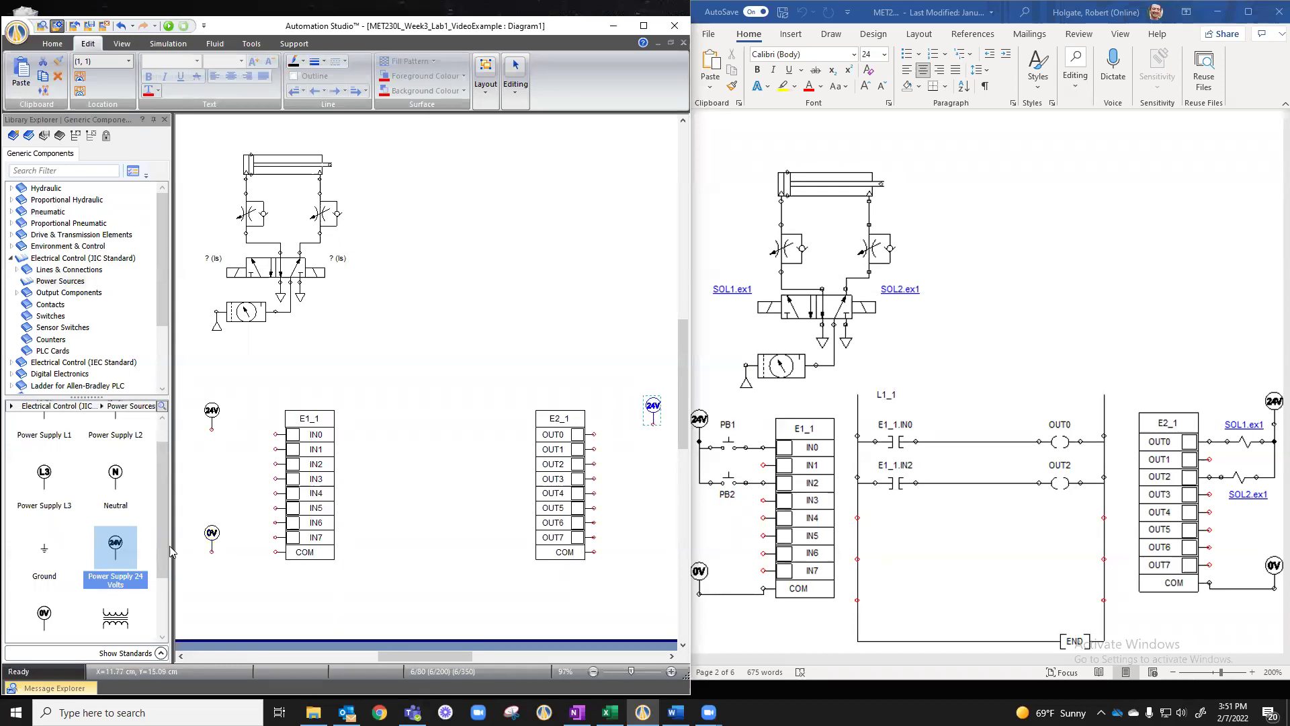
pyautogui.moveTo(43, 615); pyautogui.dragTo(655, 532)
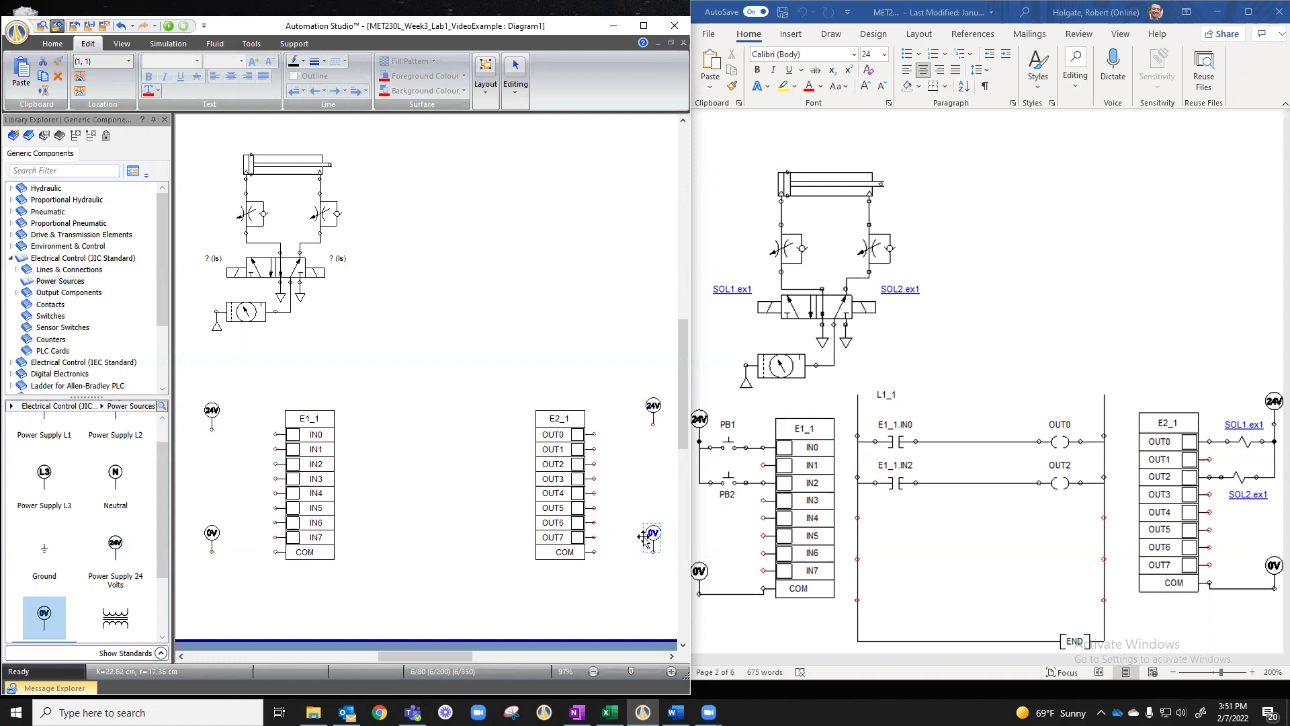
# Wire each 0 V common to the COM terminal of its neighbouring PLC card
pyautogui.moveTo(212, 429)
pyautogui.mouseDown()
pyautogui.moveTo(265, 434)
pyautogui.moveTo(212, 429)
pyautogui.mouseUp()
pyautogui.click(287, 552)
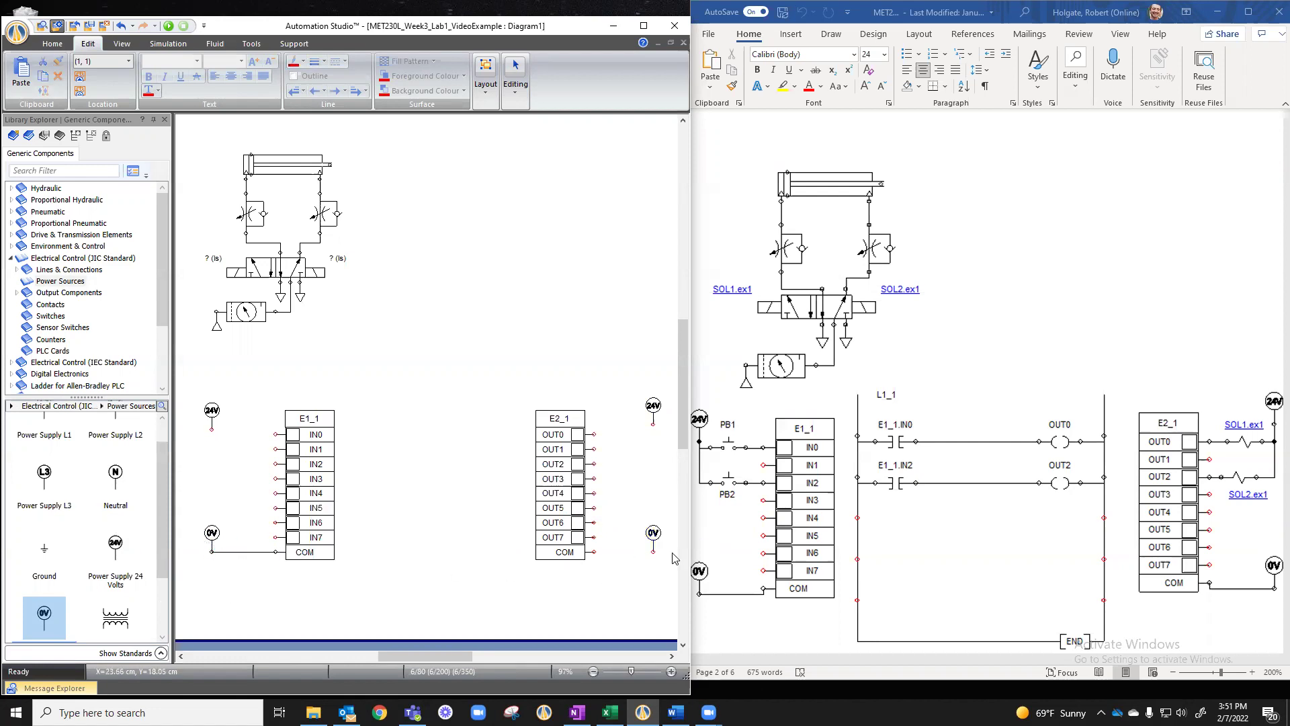
pyautogui.moveTo(653, 552); pyautogui.dragTo(595, 551)
# Add a normally open push-button with alias PB1 at input IN0, spaced slightly away from the card
pyautogui.click(48, 318)
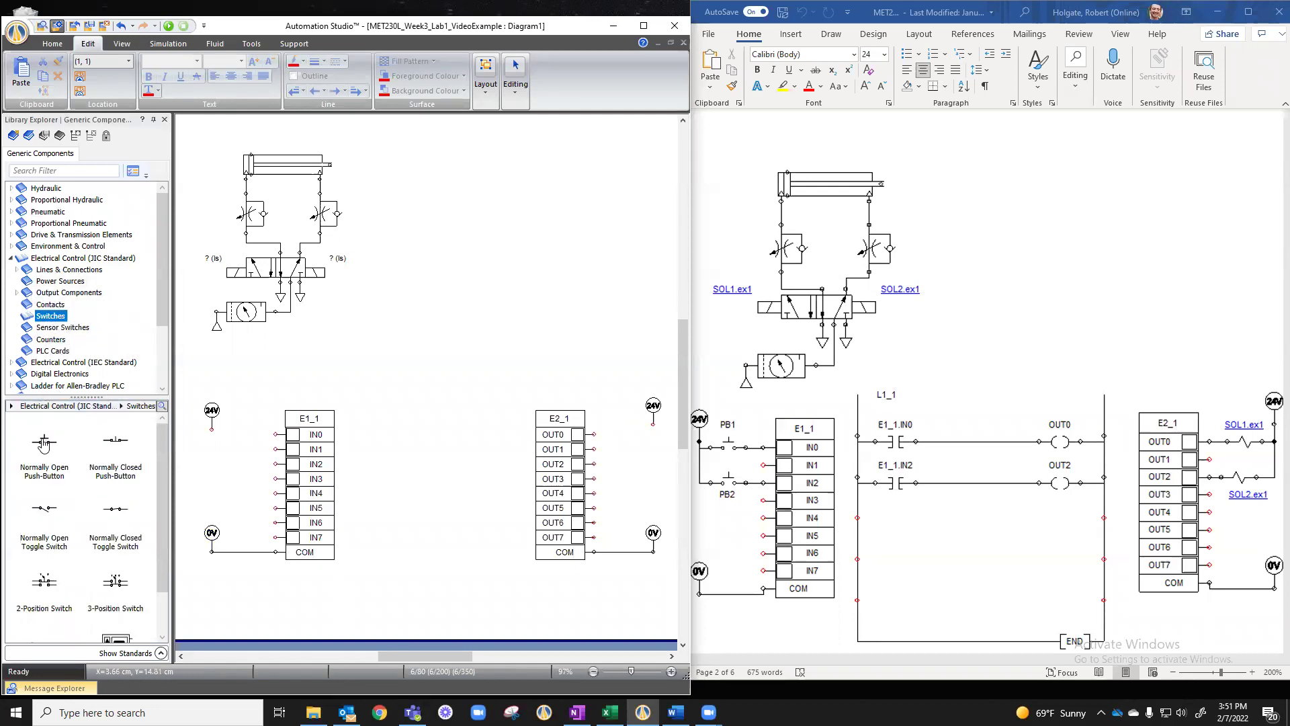
pyautogui.moveTo(44, 444)
pyautogui.moveTo(43, 444); pyautogui.dragTo(277, 431)
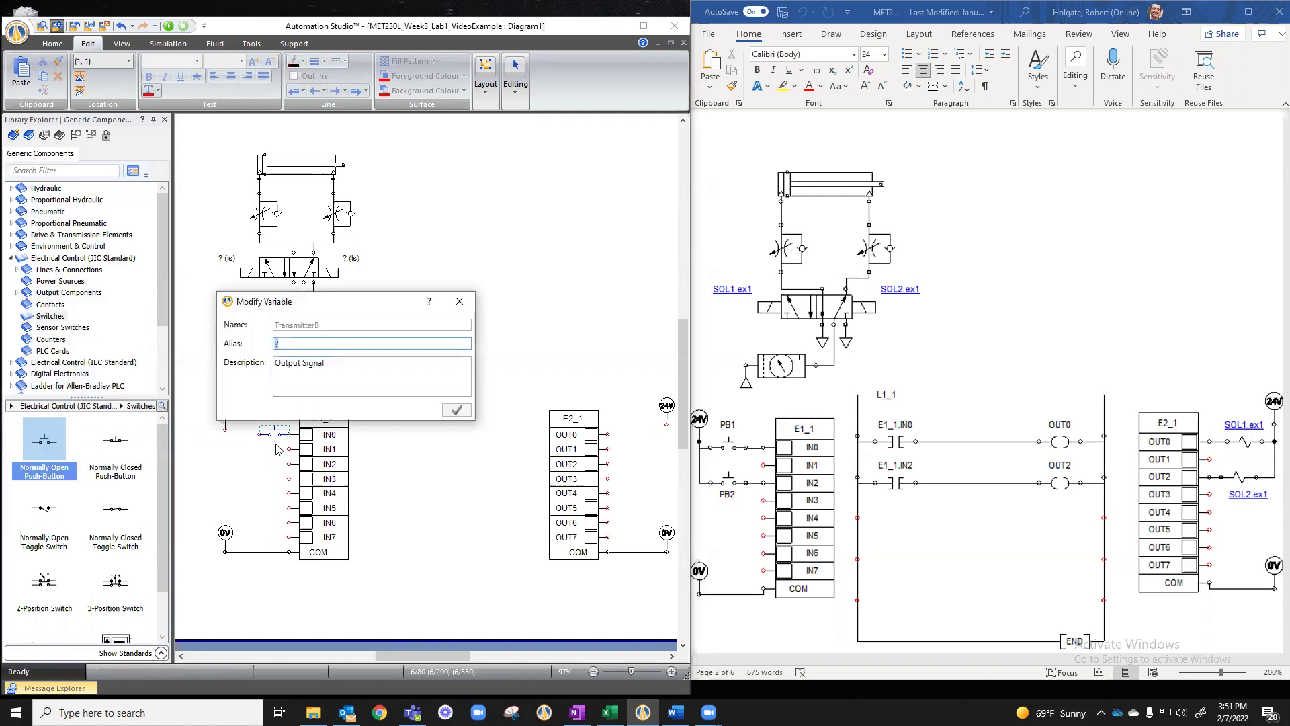
pyautogui.write('PB1')
pyautogui.press('Return')
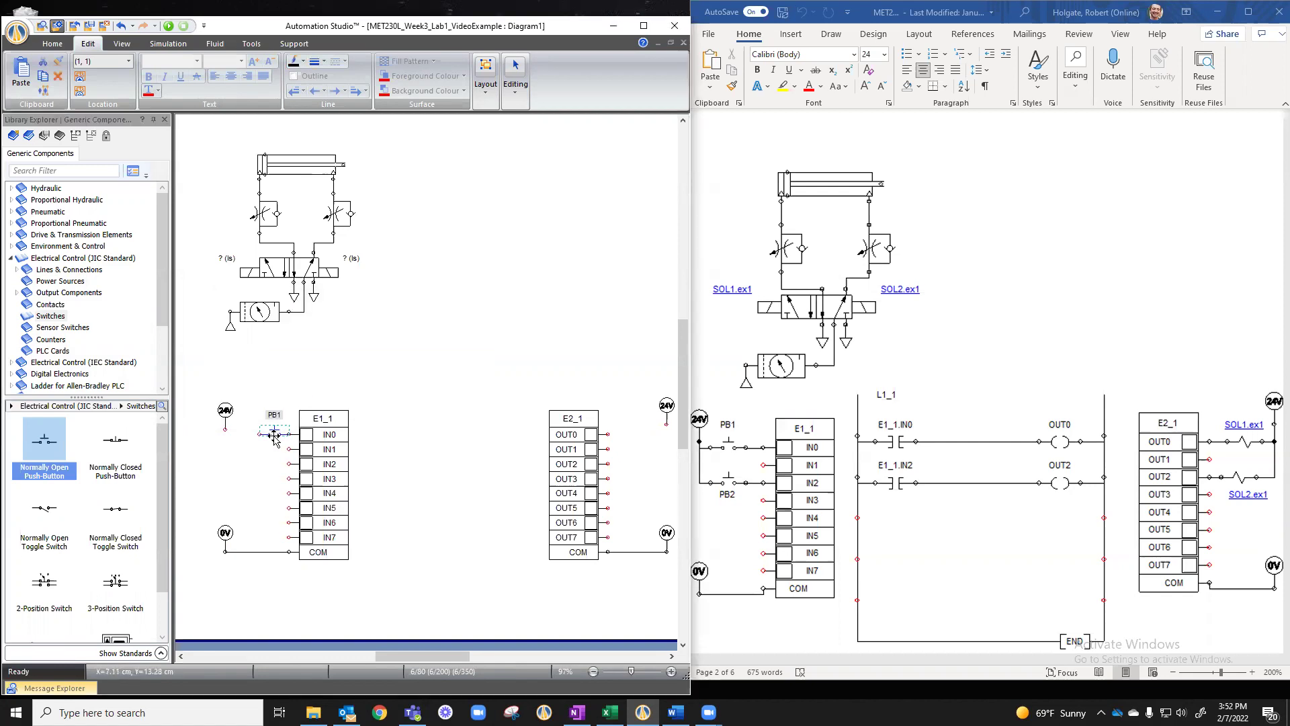
pyautogui.moveTo(272, 434); pyautogui.dragTo(257, 438)
# Add a normally open push-button with alias PB2 at IN2, its label underneath, and wire both push-buttons to the 24 V supply
pyautogui.moveTo(43, 449); pyautogui.dragTo(276, 459)
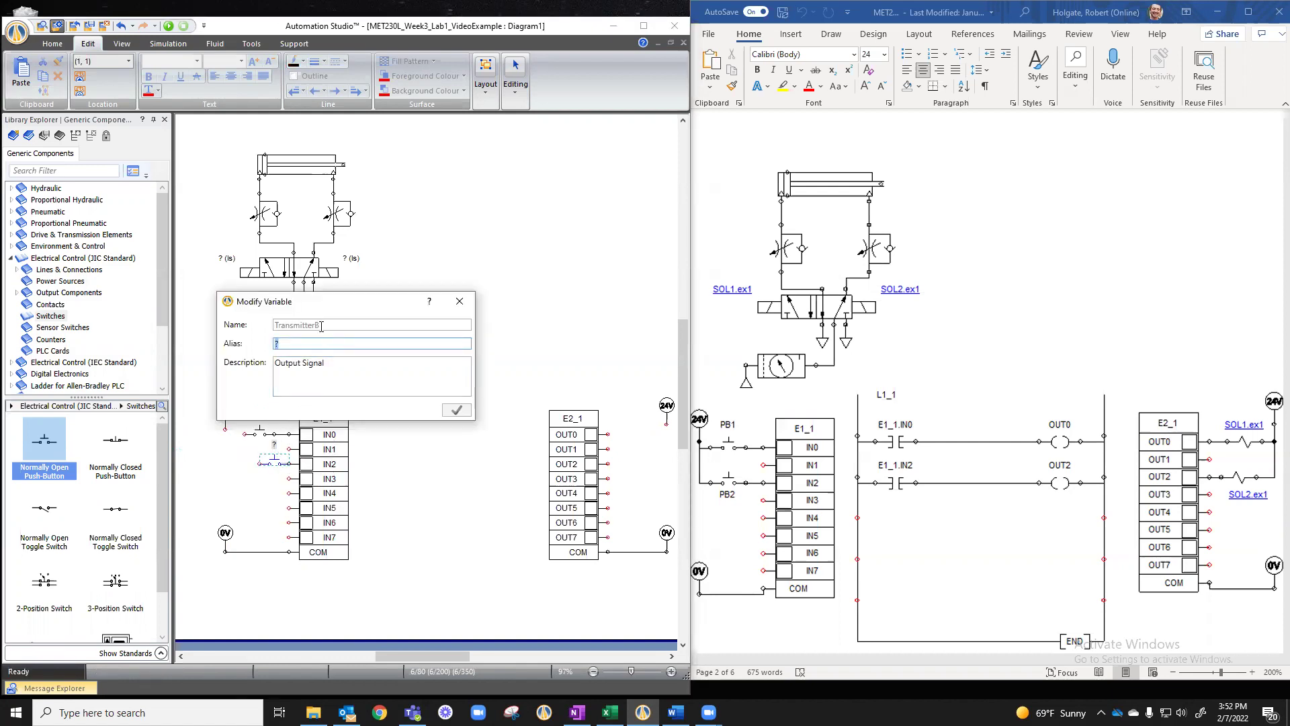
pyautogui.write('PB2')
pyautogui.press('Return')
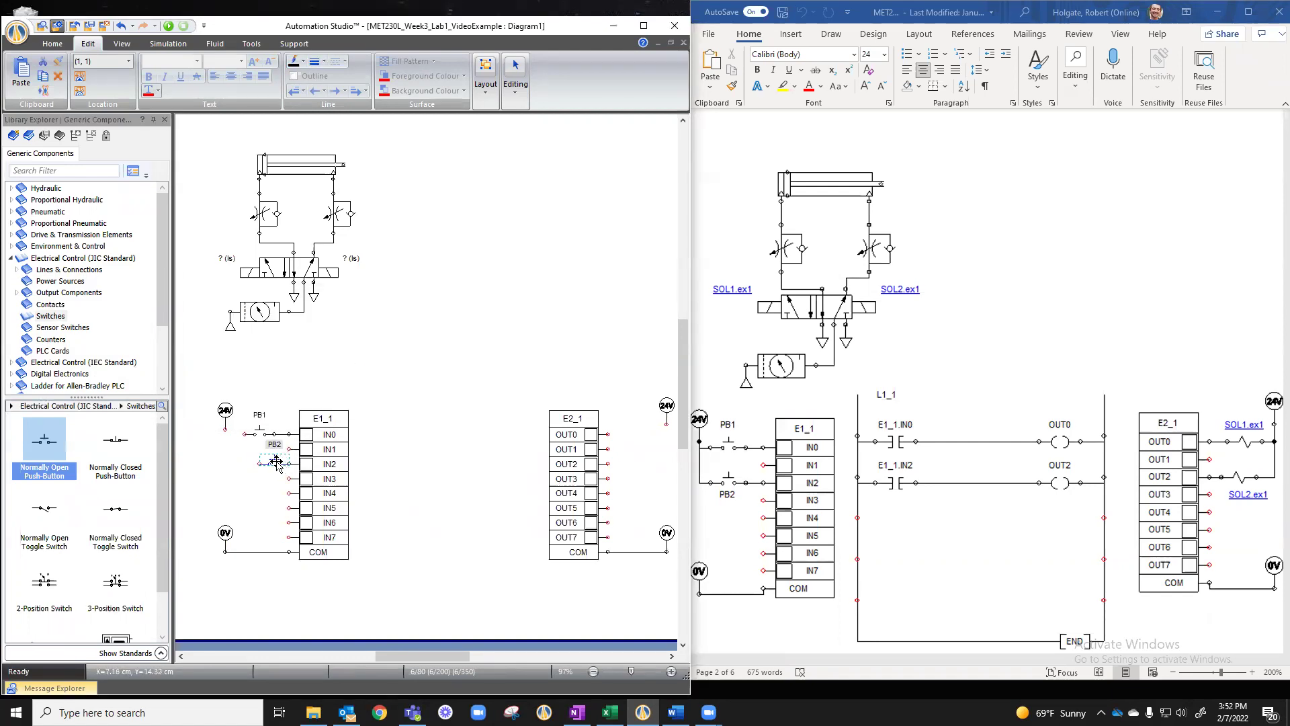
pyautogui.moveTo(273, 461)
pyautogui.mouseDown()
pyautogui.moveTo(256, 463)
pyautogui.moveTo(258, 478)
pyautogui.mouseUp()
pyautogui.click(255, 487)
pyautogui.click(227, 482)
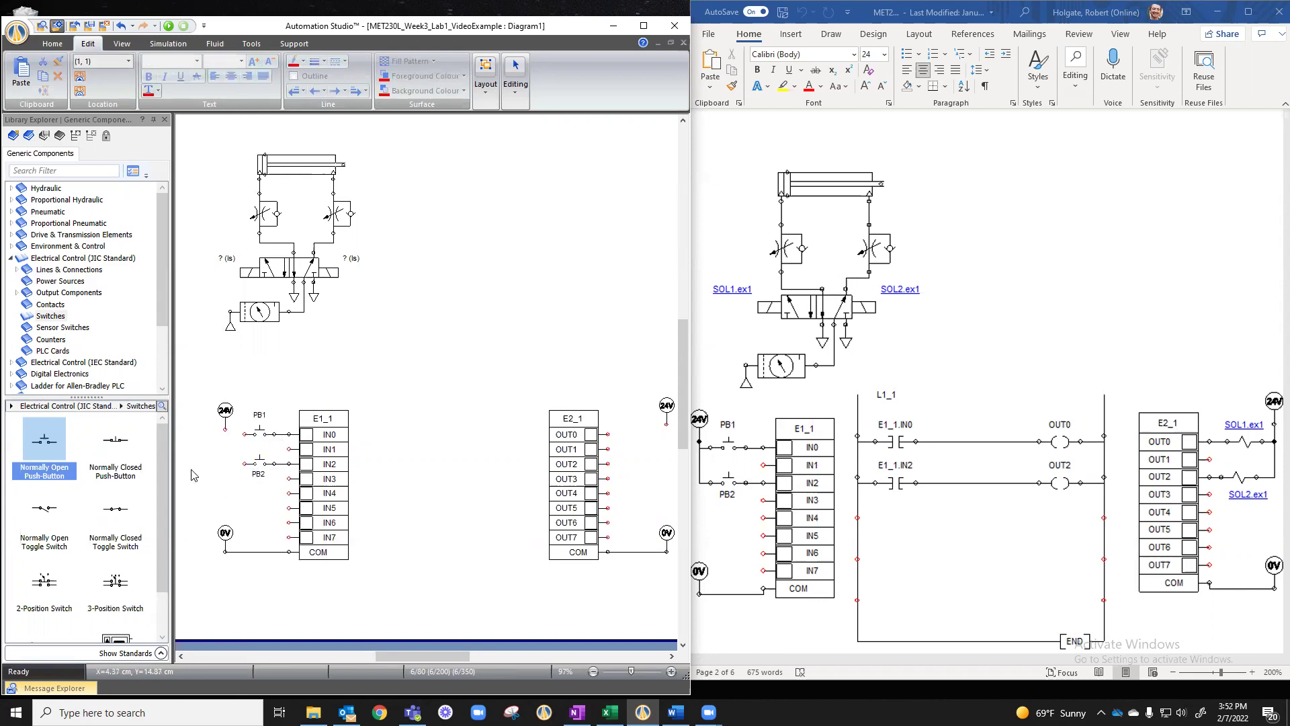
pyautogui.moveTo(226, 428)
pyautogui.mouseDown()
pyautogui.moveTo(225, 462)
pyautogui.moveTo(245, 434)
pyautogui.moveTo(228, 463)
pyautogui.moveTo(226, 441)
pyautogui.mouseUp()
pyautogui.click(225, 434)
# Add a DC/AC solenoid with alias SOL1.ex1 at output OUT0 and connect it to the 24 V supply
pyautogui.click(67, 292)
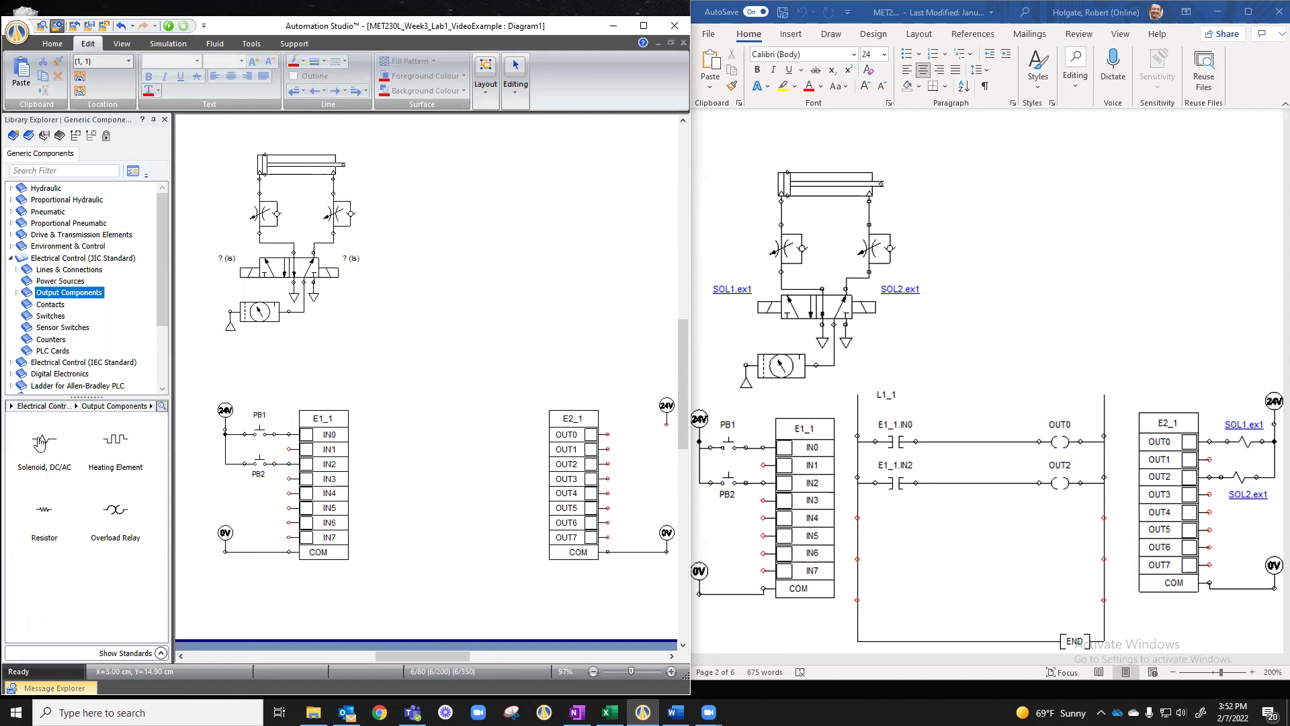
pyautogui.moveTo(45, 438); pyautogui.dragTo(620, 434)
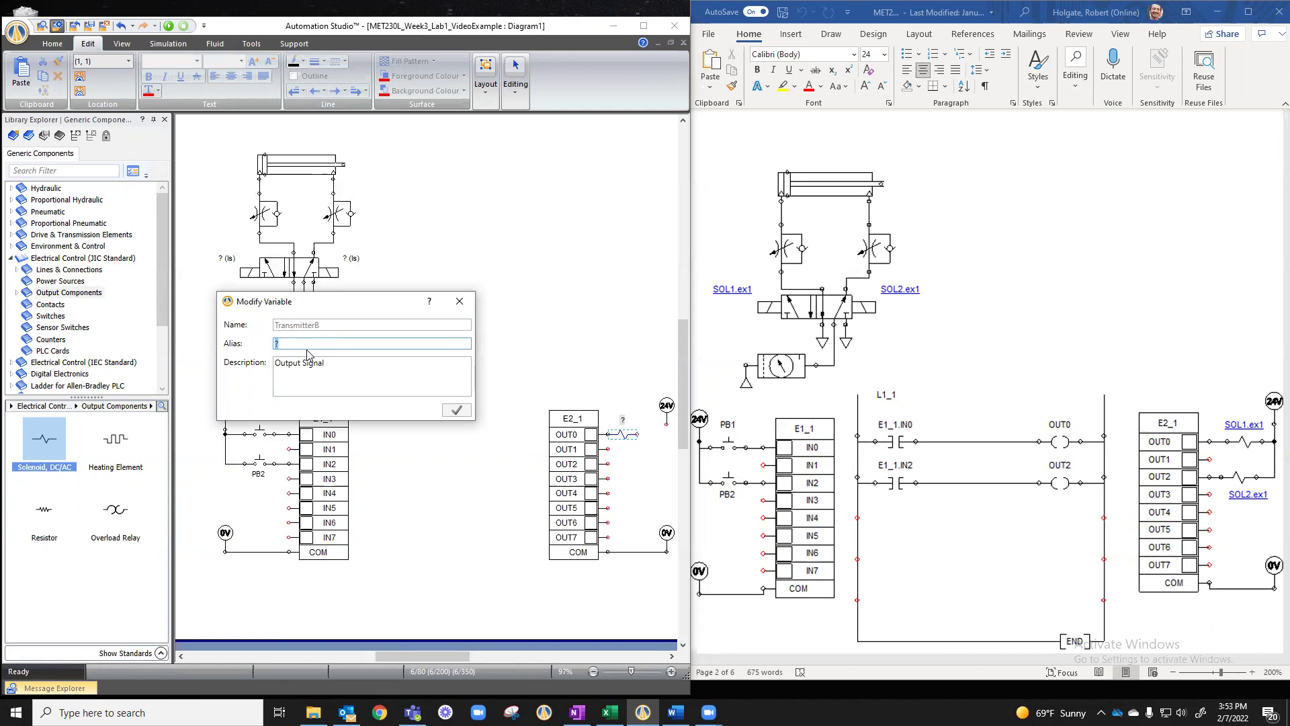
pyautogui.write('SOL1.ex1')
pyautogui.press('Return')
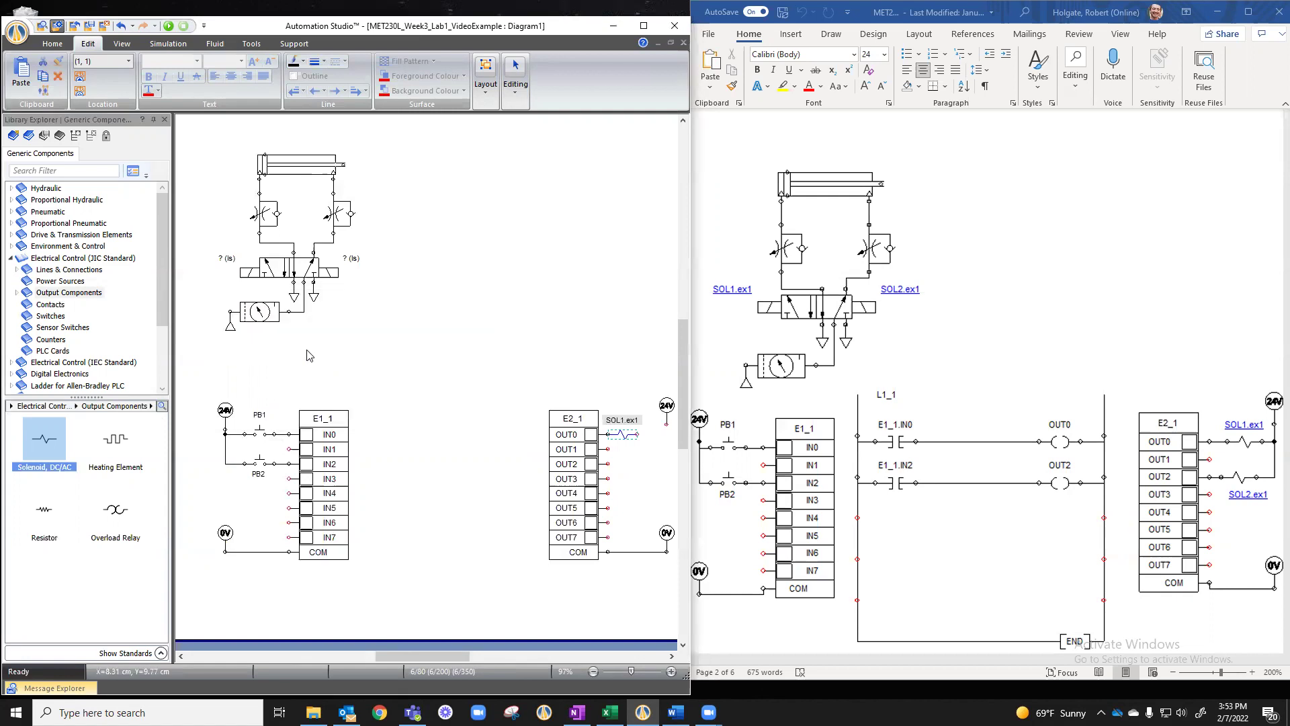
pyautogui.moveTo(625, 435)
pyautogui.mouseDown()
pyautogui.moveTo(665, 430)
pyautogui.moveTo(641, 439)
pyautogui.mouseUp()
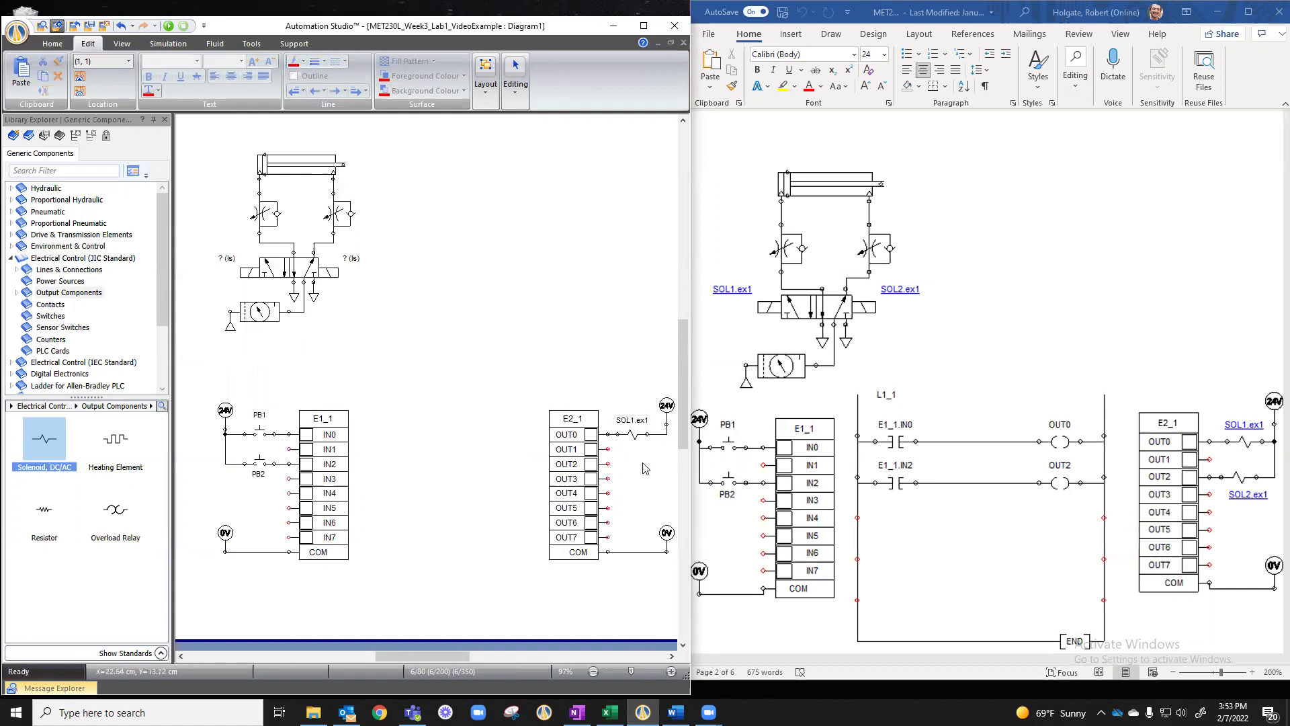
# Add a second DC/AC solenoid with alias SOL2.ex1 at output OUT2 and wire it to the 24 V supply line
pyautogui.click(38, 442)
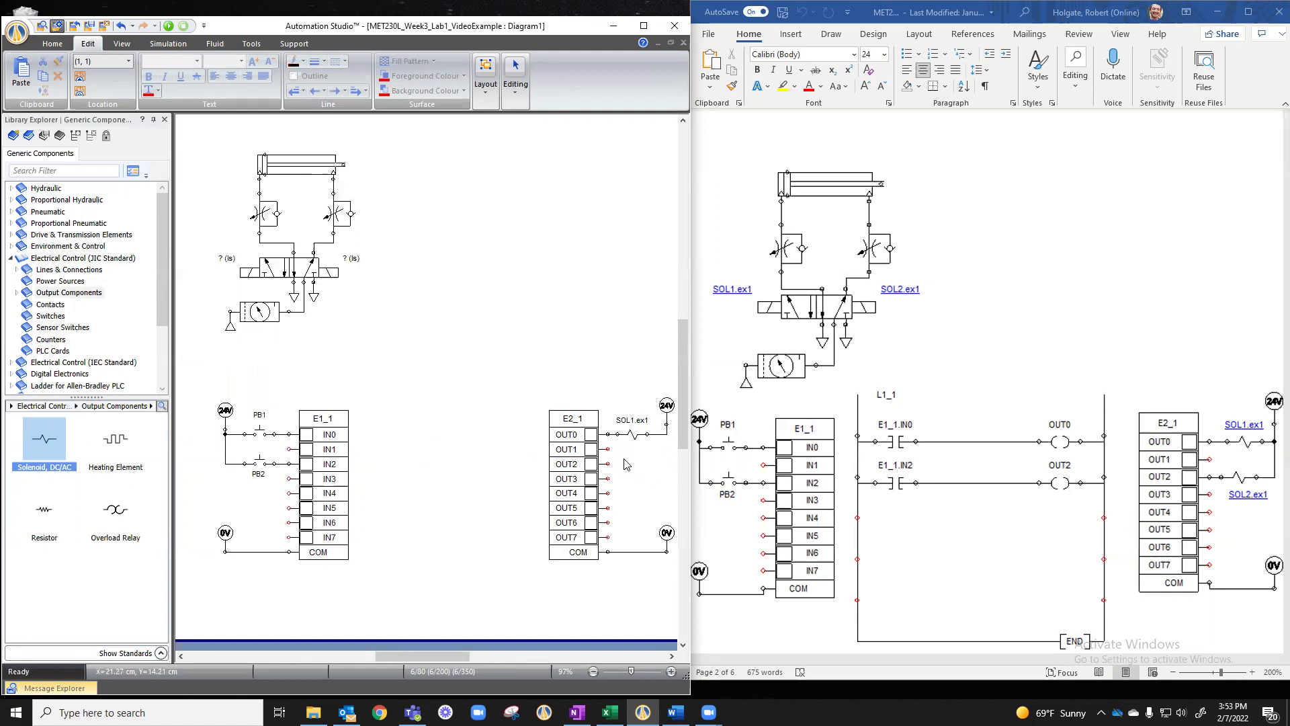
pyautogui.moveTo(625, 465); pyautogui.dragTo(603, 469)
pyautogui.write('So')
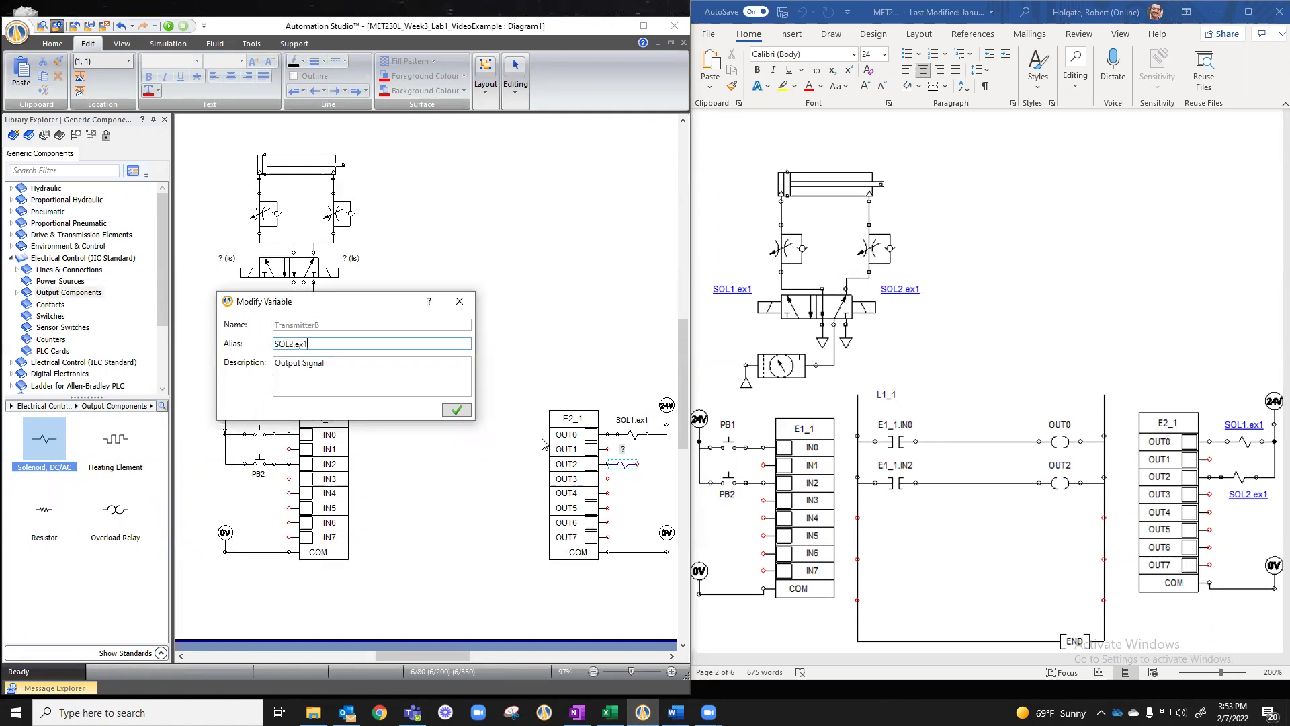
pyautogui.press('Return')
pyautogui.moveTo(624, 464); pyautogui.dragTo(633, 464)
pyautogui.scroll(-5, 666, 463)
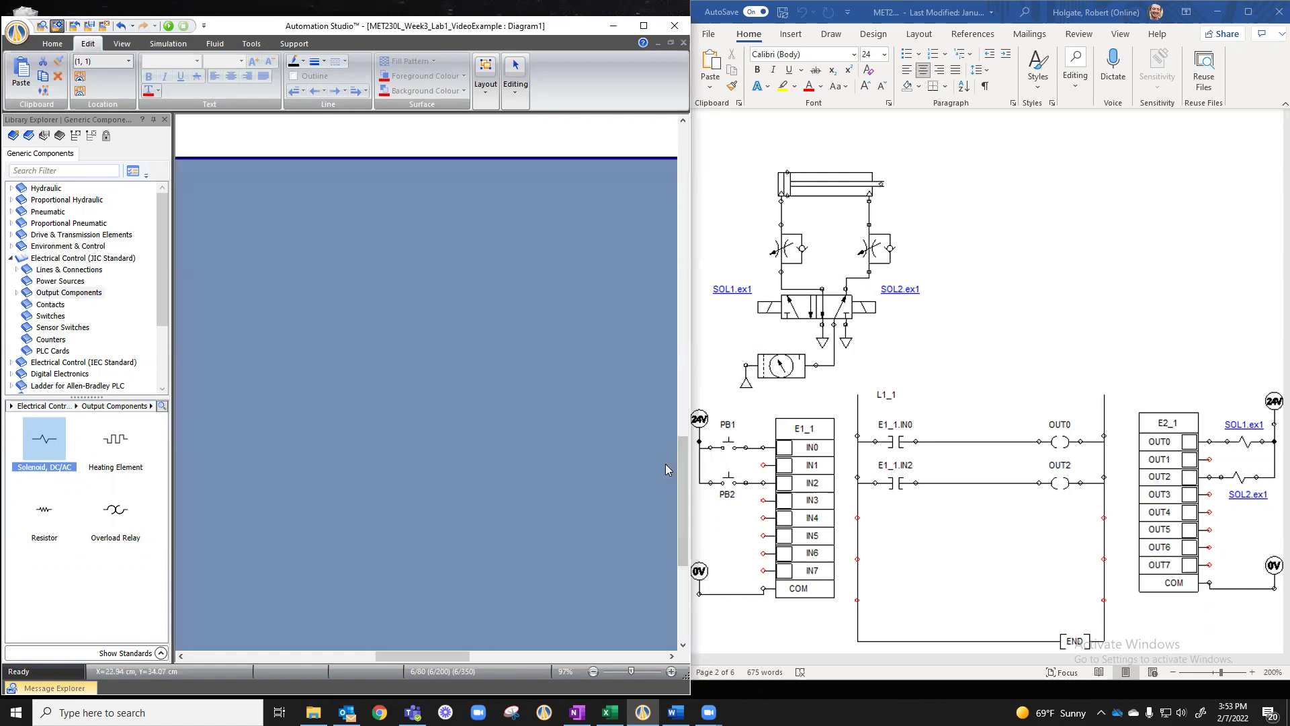
pyautogui.scroll(5, 679, 489)
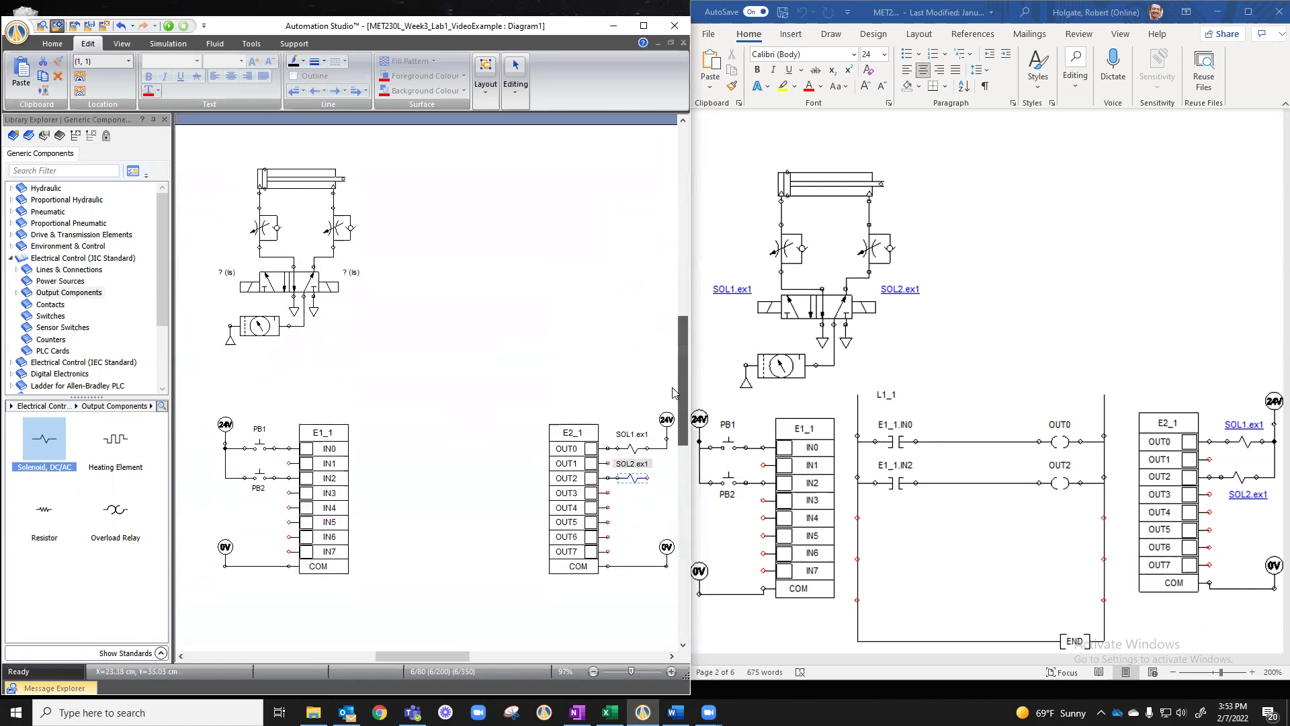
pyautogui.moveTo(647, 478); pyautogui.dragTo(668, 448)
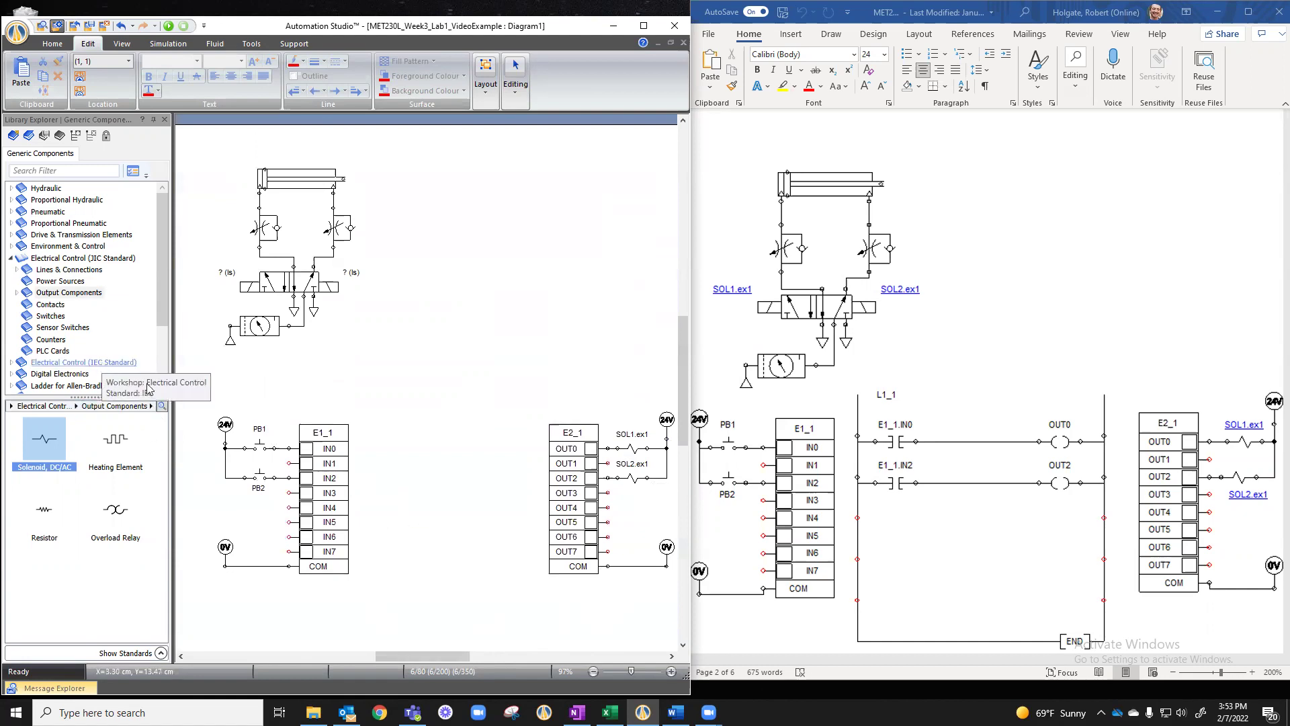
# Insert an Allen-Bradley ladder Rung and resize and position it to fit between the two PLC cards
pyautogui.click(11, 259)
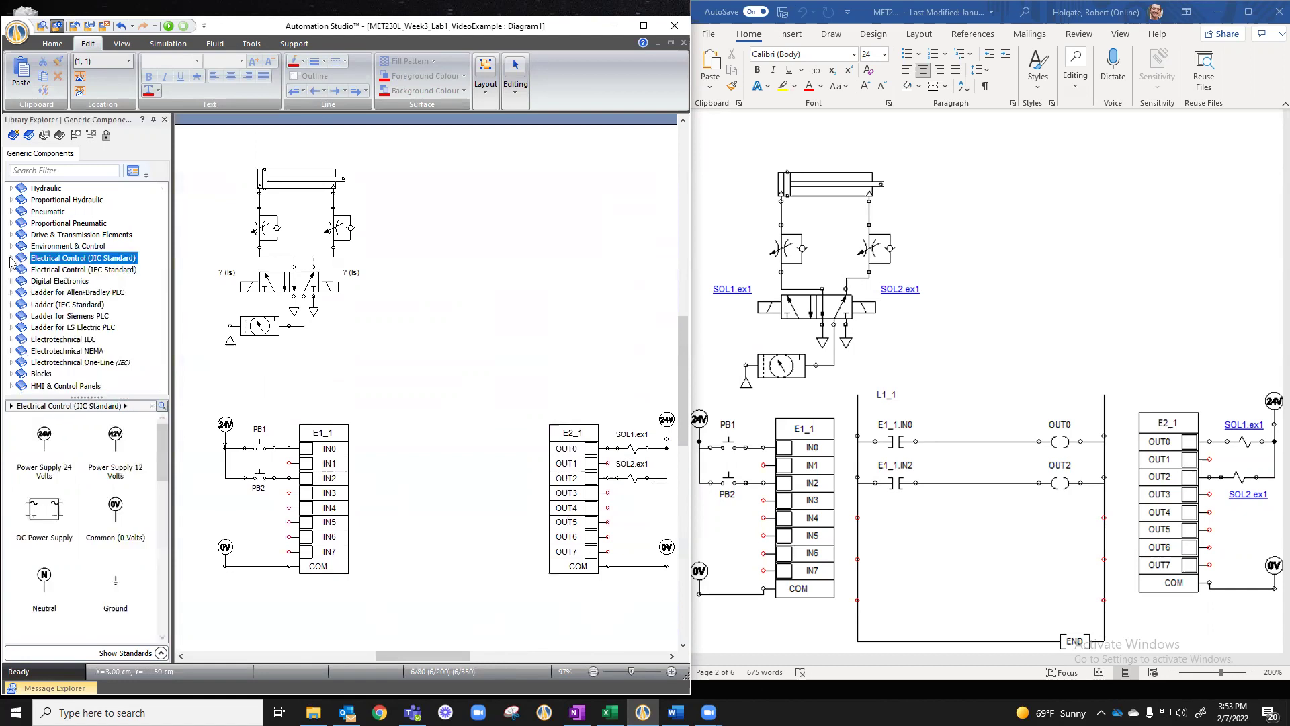
pyautogui.click(11, 293)
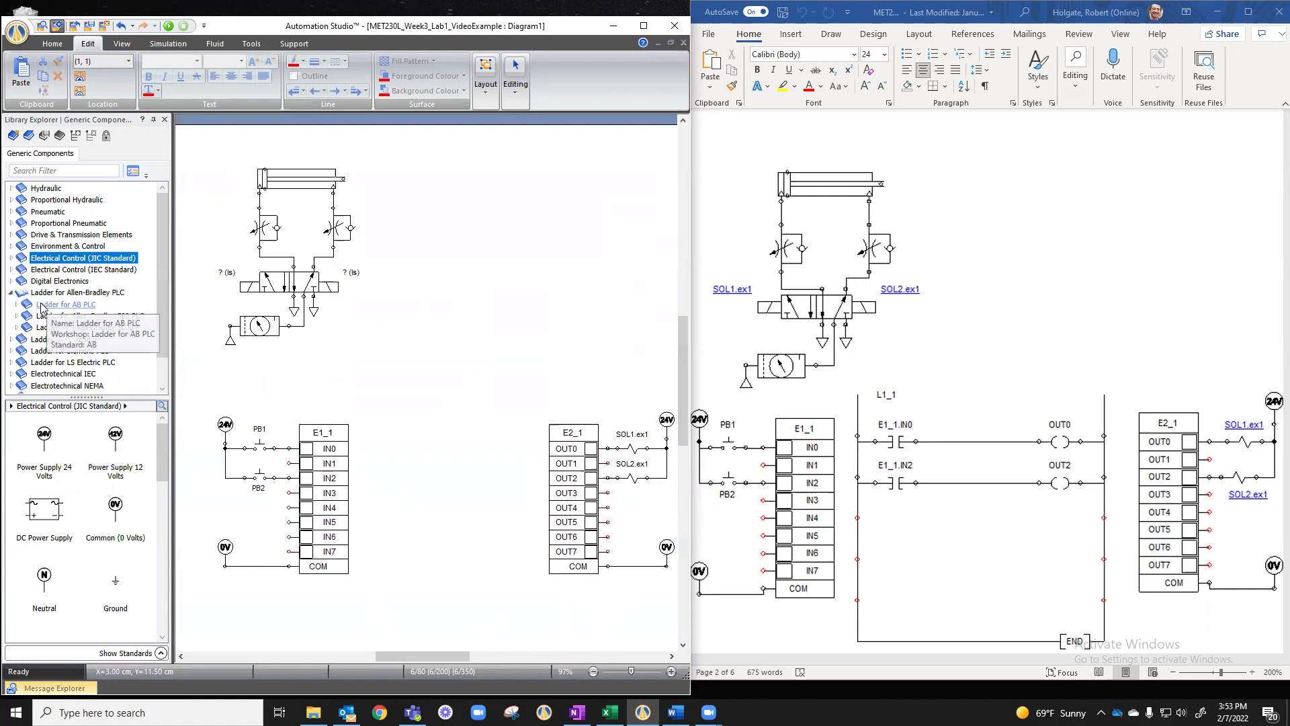
pyautogui.click(16, 305)
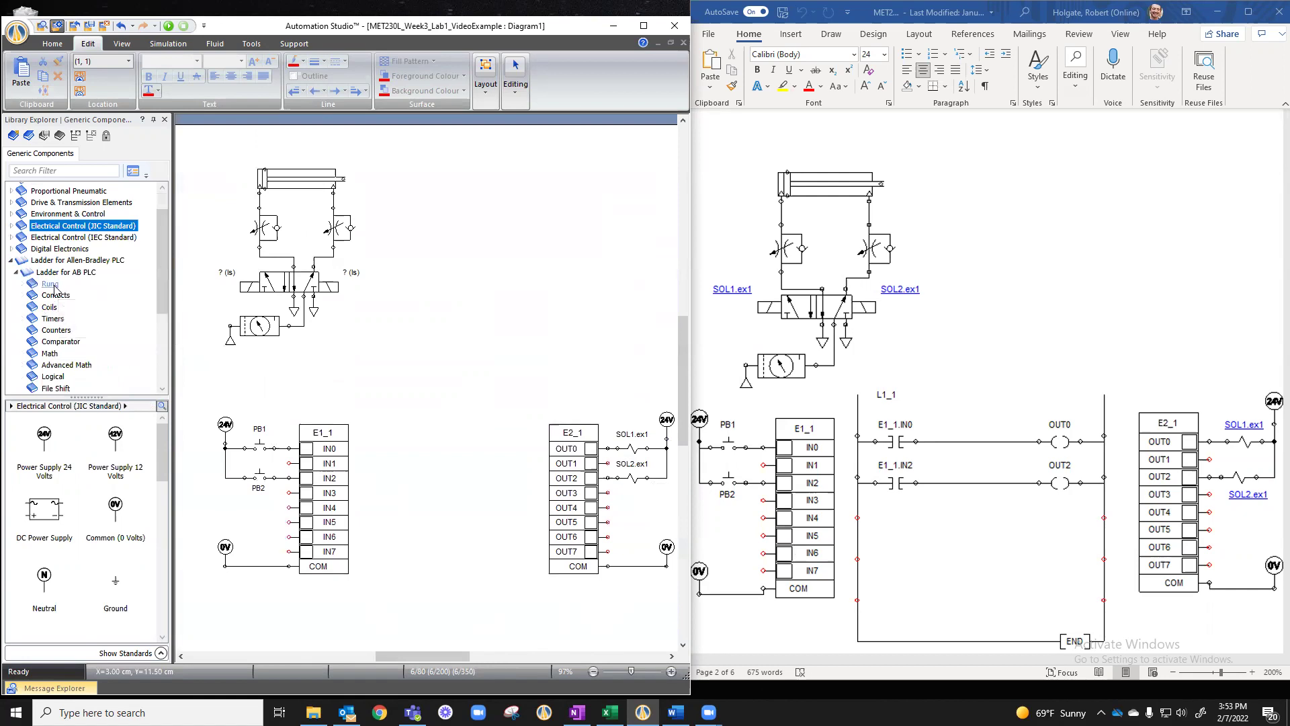
pyautogui.click(52, 285)
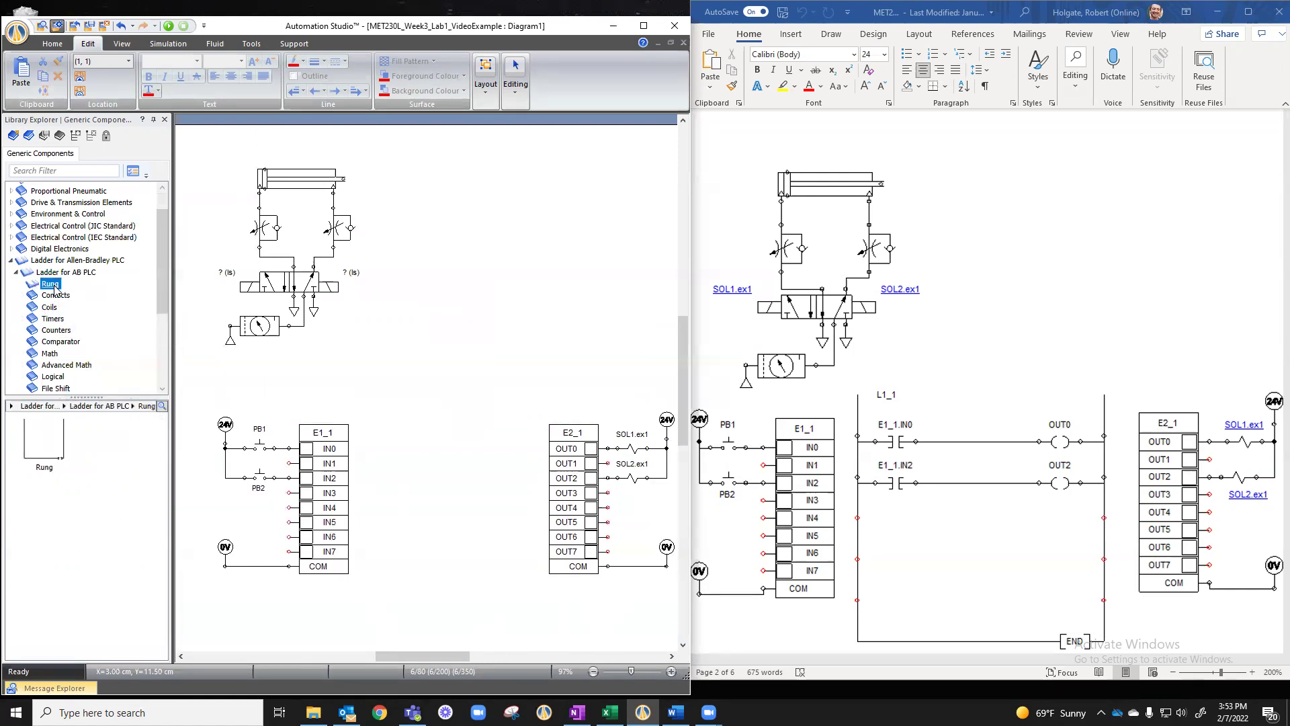
pyautogui.moveTo(44, 440); pyautogui.dragTo(513, 369)
pyautogui.moveTo(614, 621); pyautogui.dragTo(535, 542)
pyautogui.moveTo(458, 371); pyautogui.dragTo(427, 413)
pyautogui.click(525, 409)
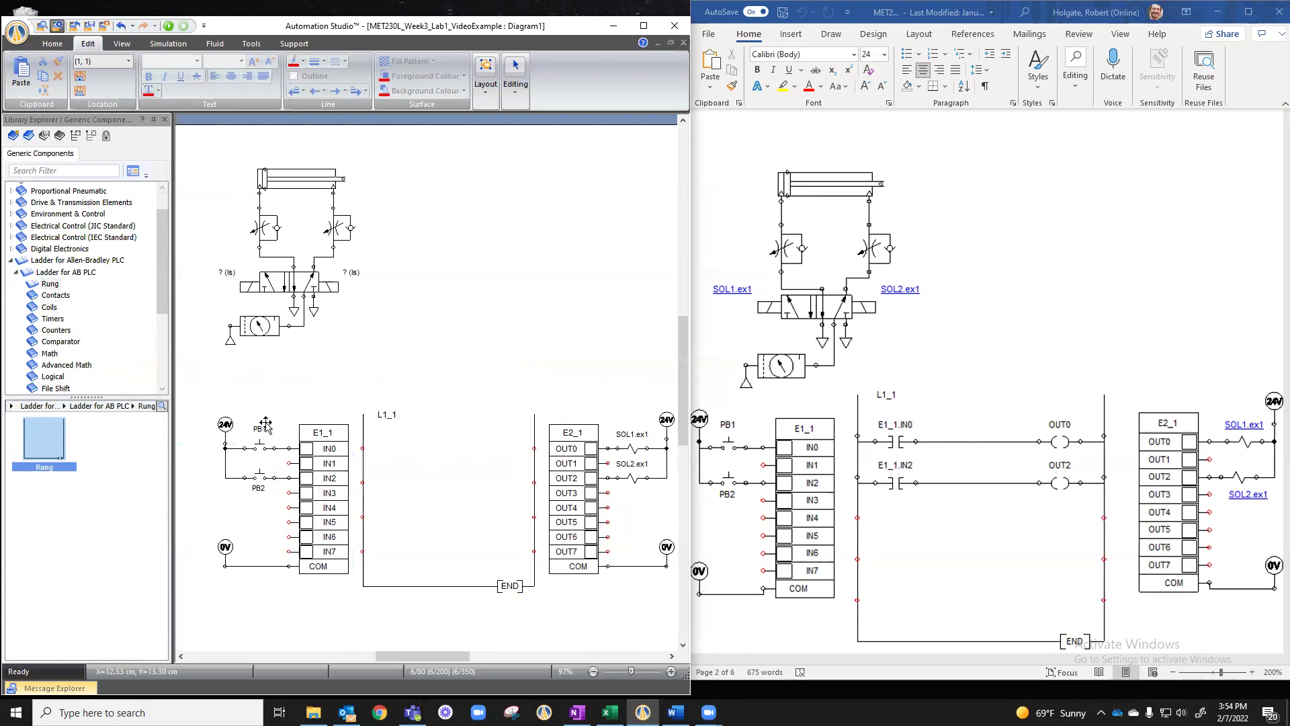
# Place an Examine if Closed contact at the left rail of the ladder's first and second rungs
pyautogui.click(55, 297)
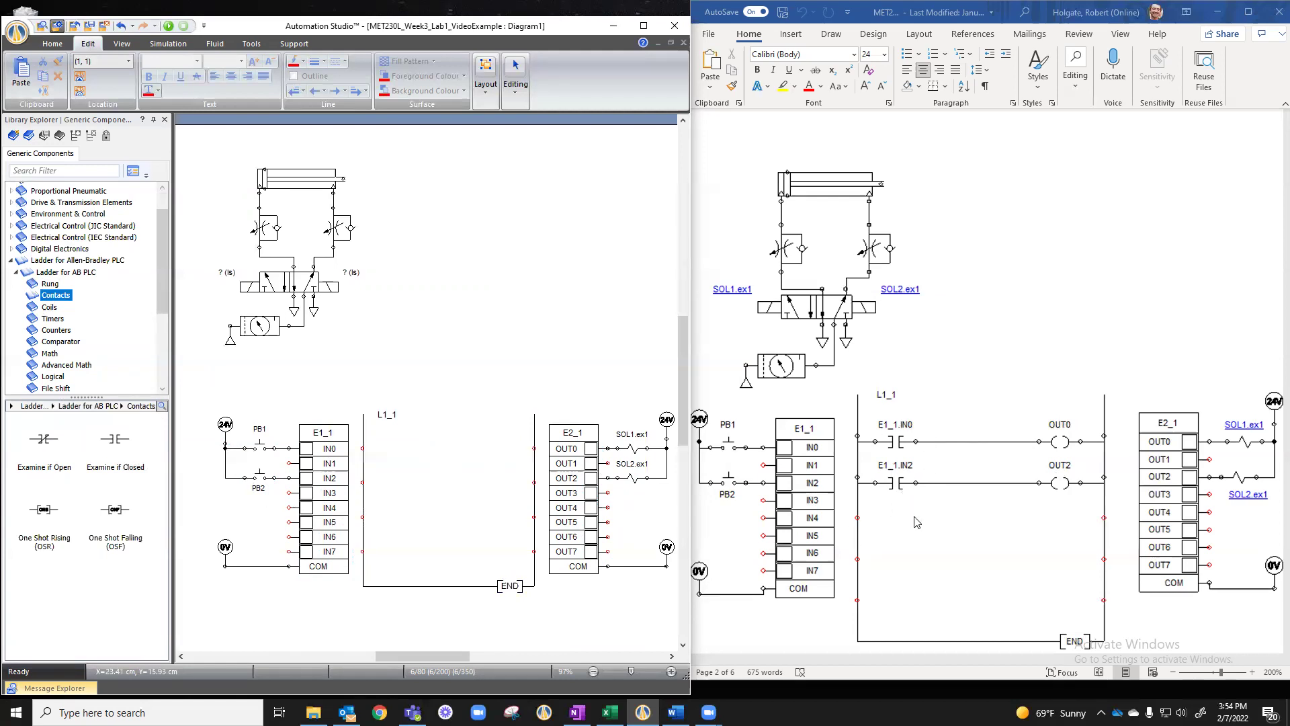
pyautogui.moveTo(115, 441); pyautogui.dragTo(395, 449)
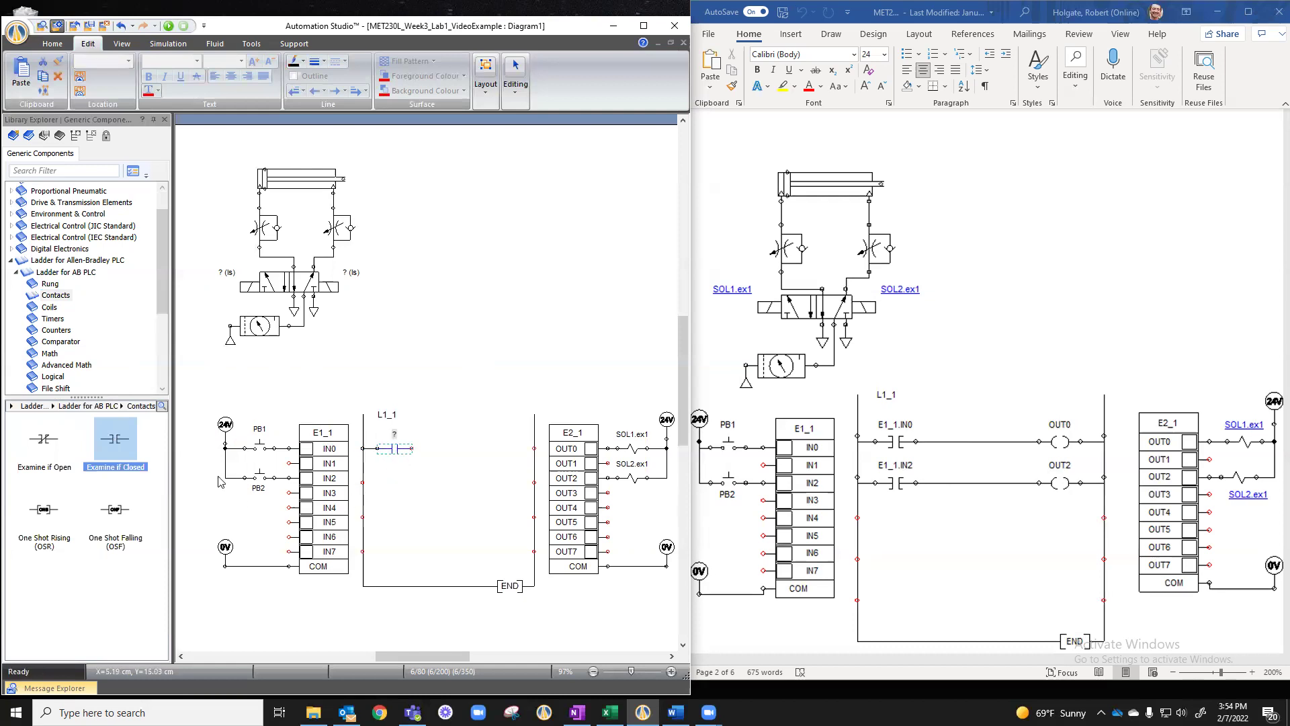
pyautogui.moveTo(105, 445); pyautogui.dragTo(381, 482)
# Add an Output Energize (OTE) coil with alias OUT0.ex1 at the right rail of the first rung
pyautogui.click(51, 307)
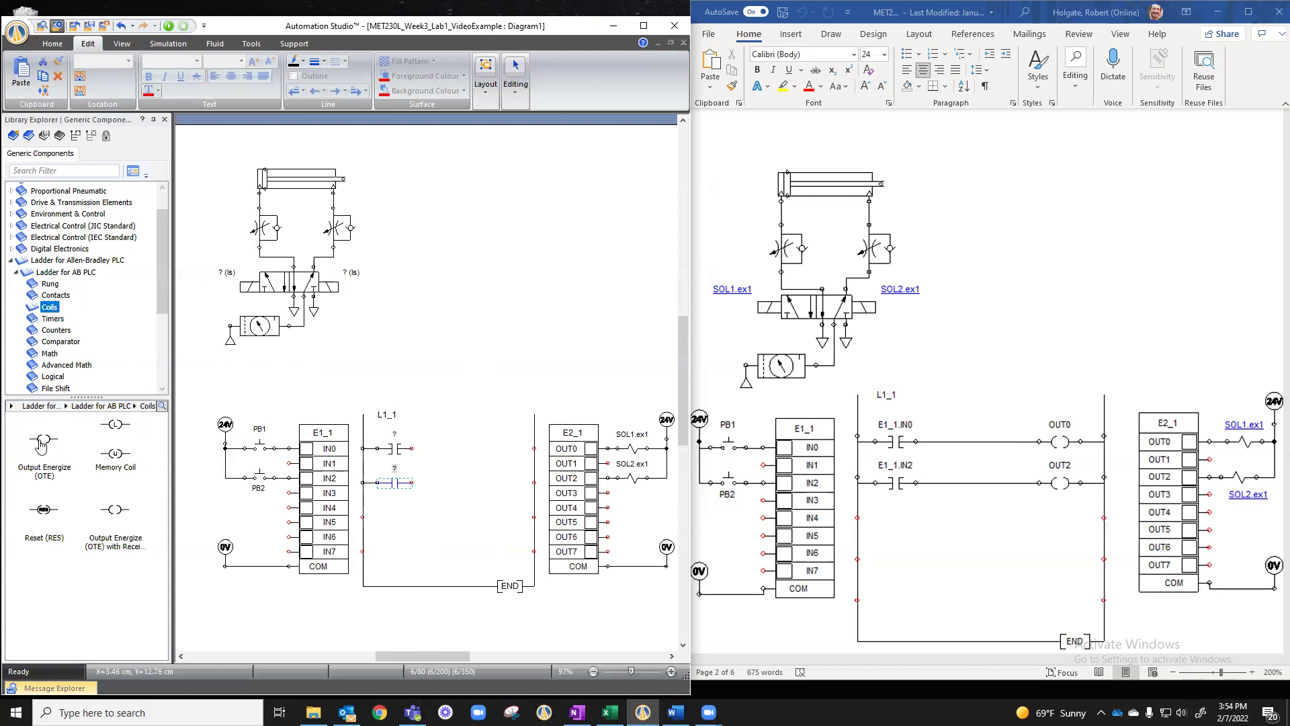
pyautogui.moveTo(41, 443)
pyautogui.moveTo(42, 444); pyautogui.dragTo(515, 451)
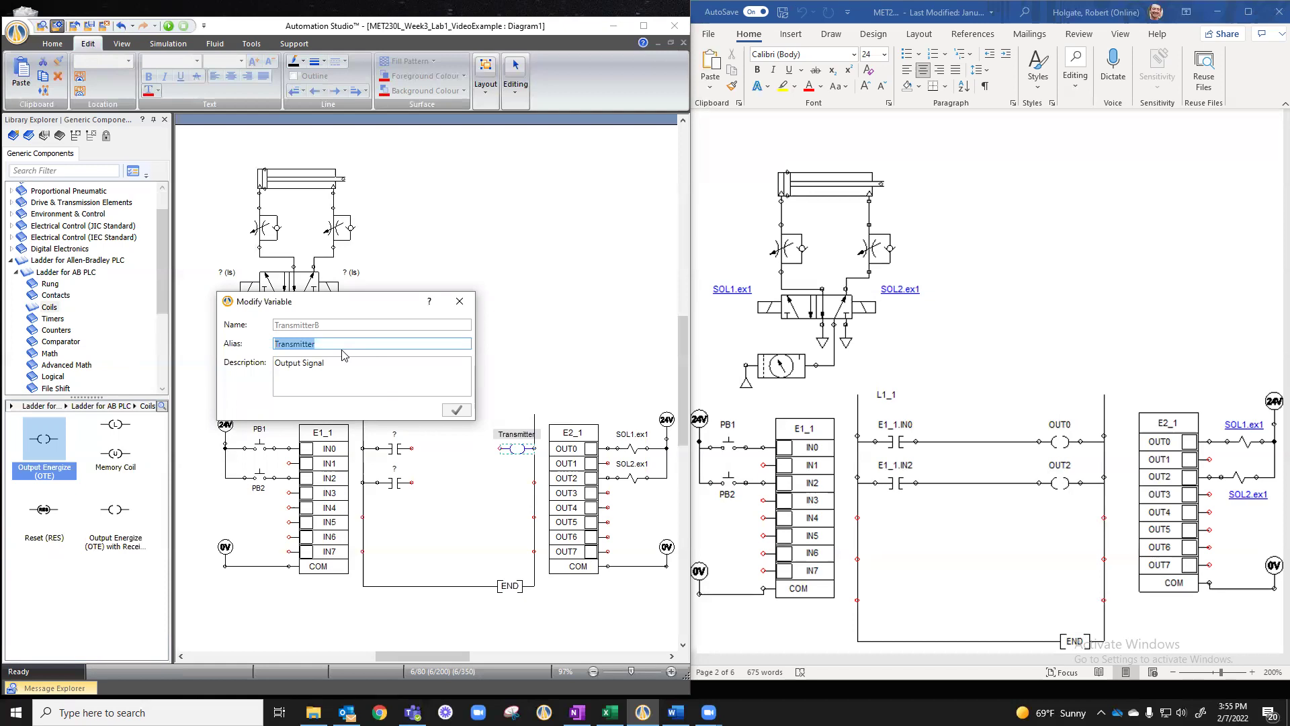
pyautogui.write('OUT0.ex1')
pyautogui.click(455, 411)
# Add an Output Energize (OTE) coil with alias OUT2.ex1 on the second rung and wire both rungs' contacts to their coils
pyautogui.click(44, 440)
pyautogui.moveTo(44, 441); pyautogui.dragTo(517, 484)
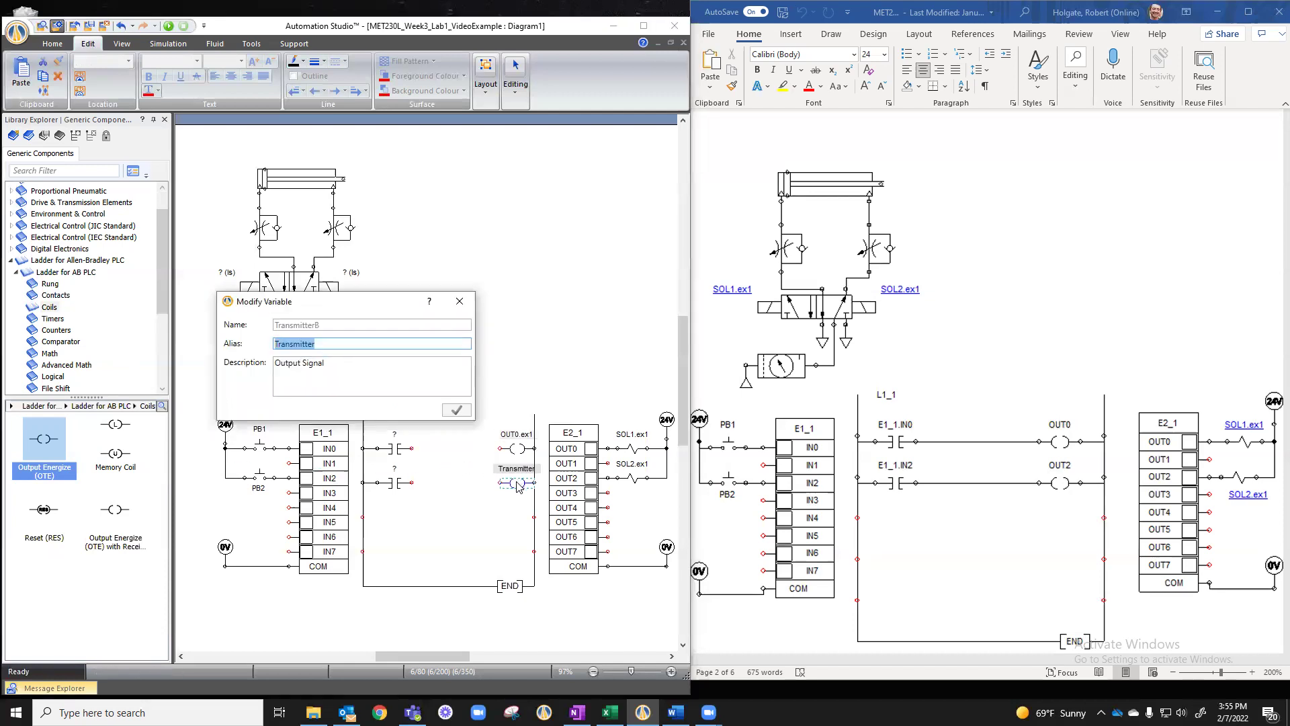
pyautogui.write('OUT2.ex1')
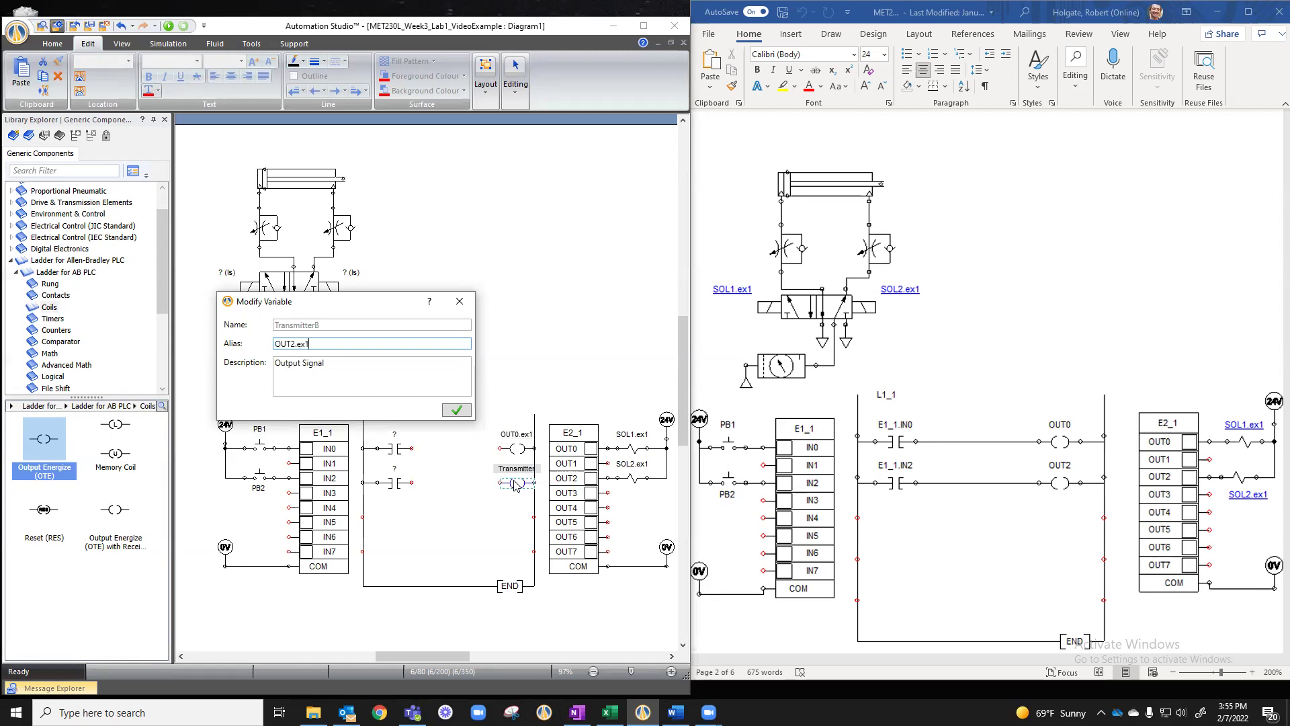
pyautogui.press('Return')
pyautogui.moveTo(516, 486)
pyautogui.mouseDown()
pyautogui.moveTo(509, 448)
pyautogui.moveTo(508, 491)
pyautogui.moveTo(498, 484)
pyautogui.mouseUp()
pyautogui.moveTo(445, 447); pyautogui.dragTo(481, 482)
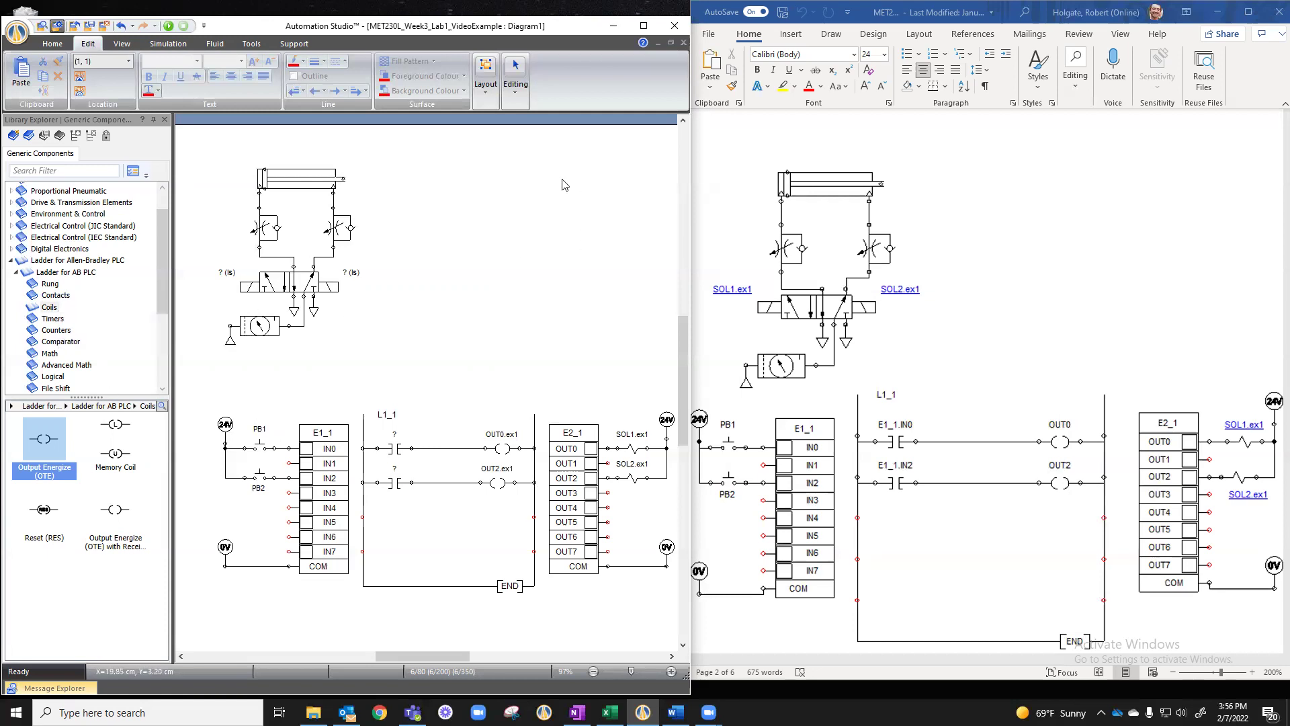
# Show the project structure and add a new standard diagram to MET230L_Week3_Lab1_VideoExample using the Default template
pyautogui.click(62, 46)
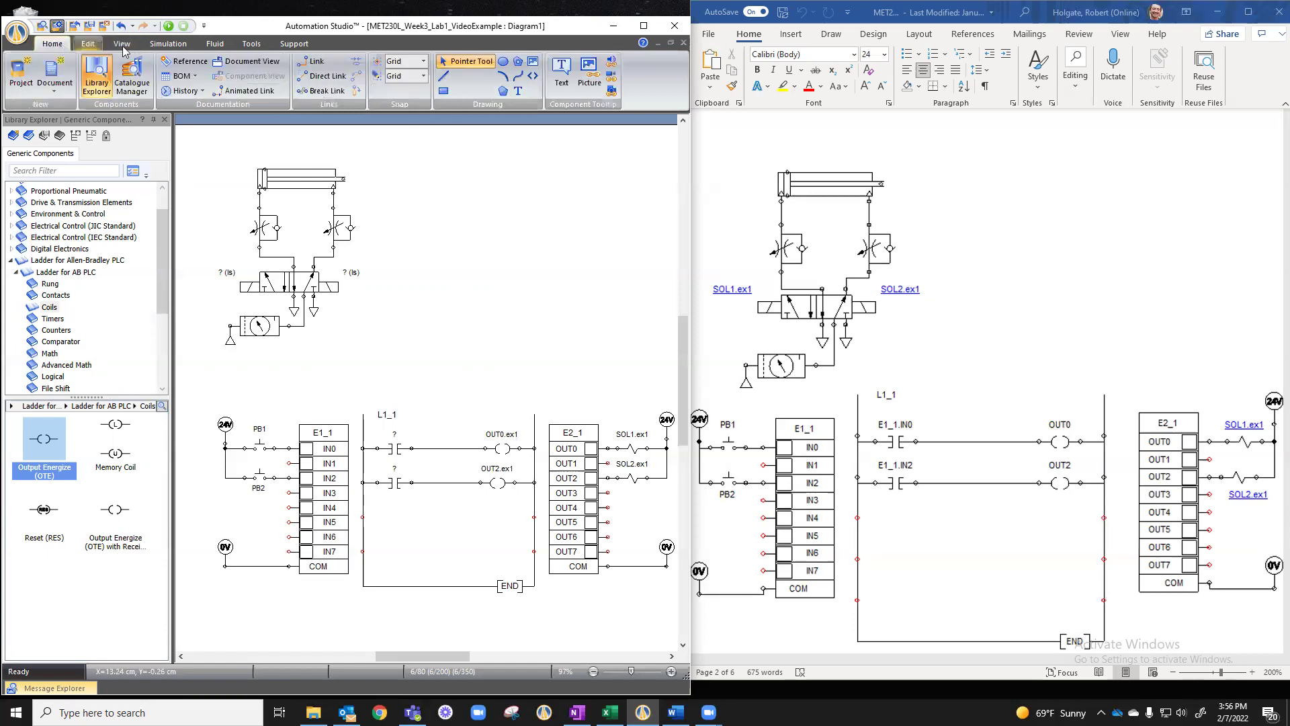
pyautogui.click(252, 44)
pyautogui.click(27, 70)
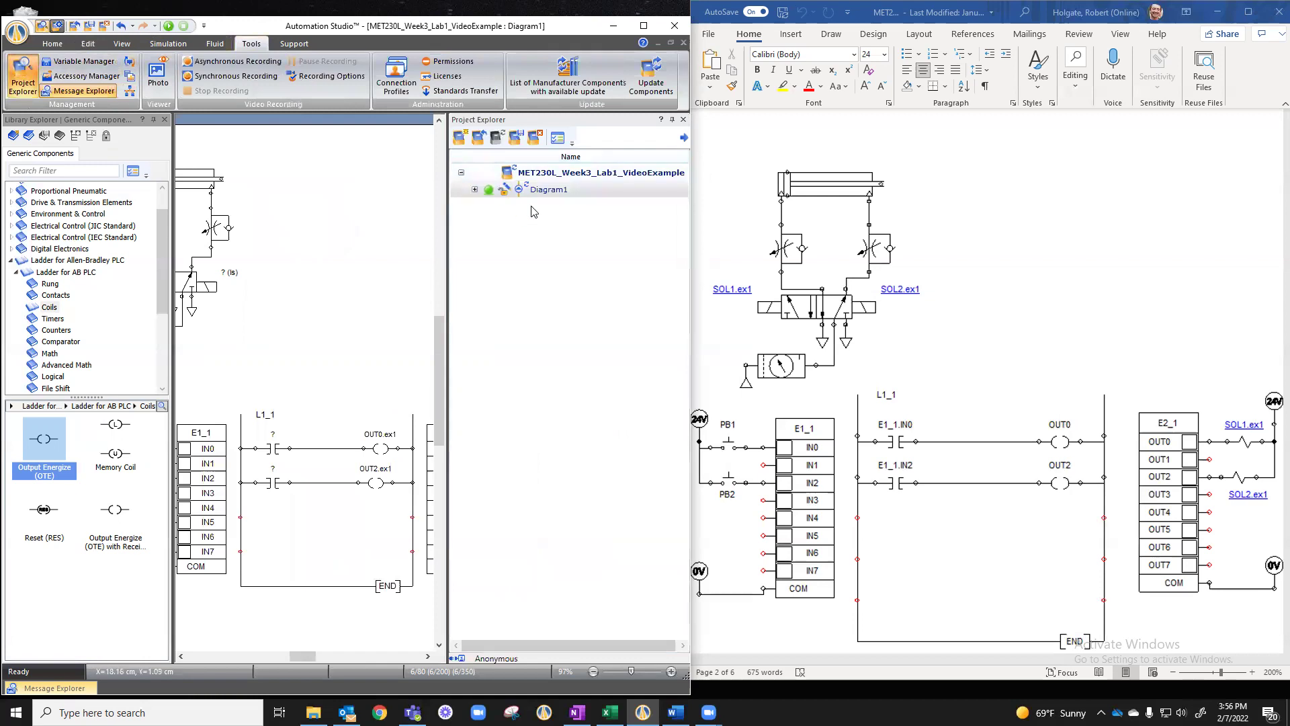
pyautogui.rightClick(549, 191)
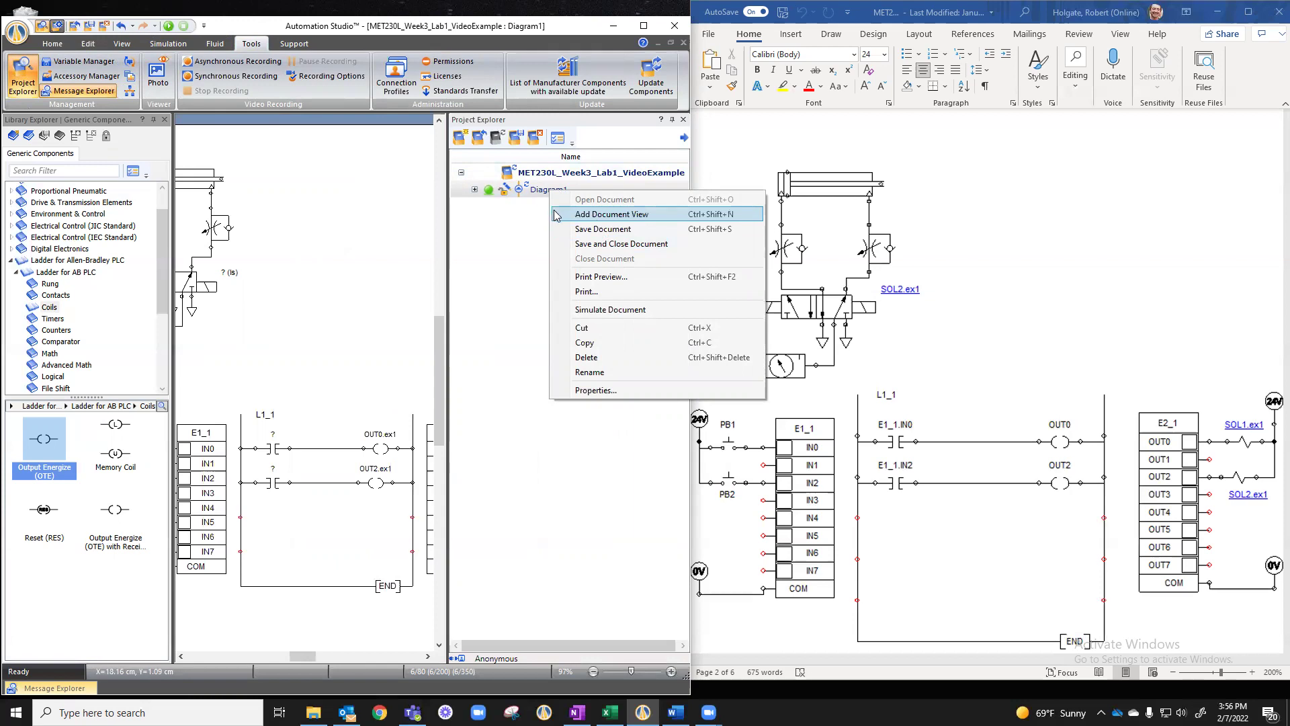
pyautogui.rightClick(537, 176)
pyautogui.moveTo(580, 249)
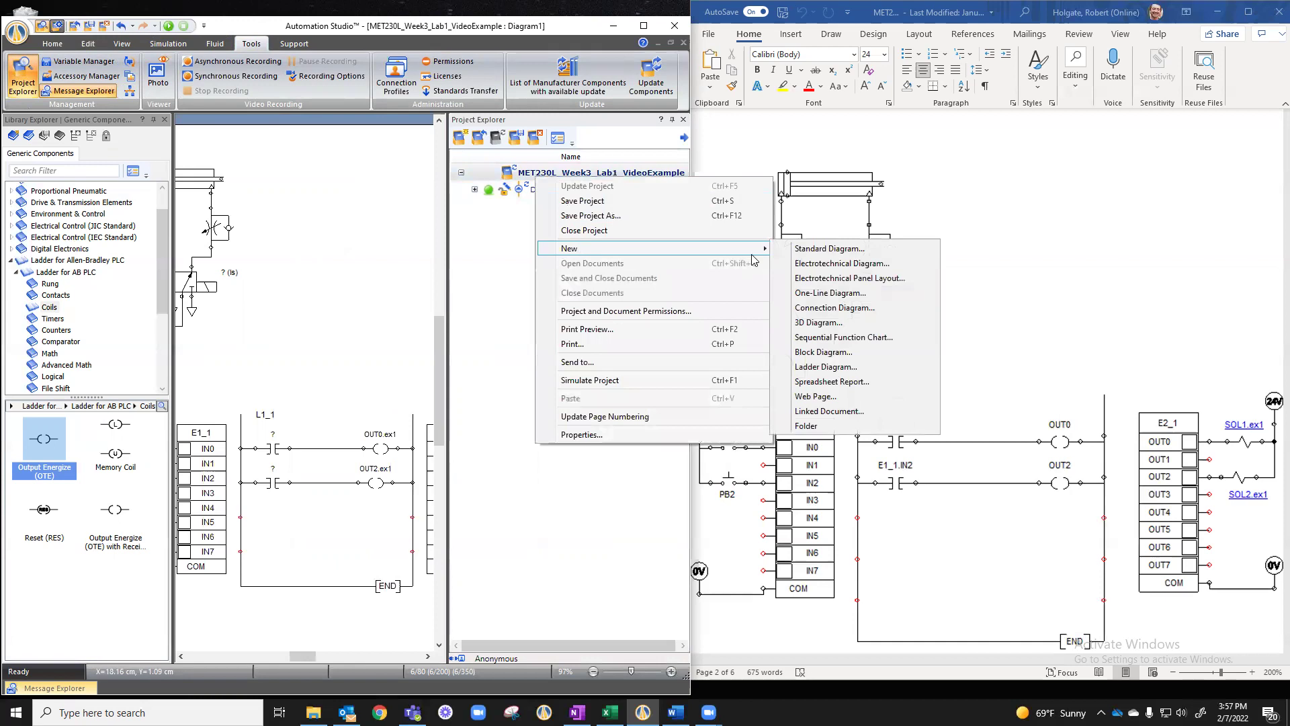
pyautogui.click(830, 249)
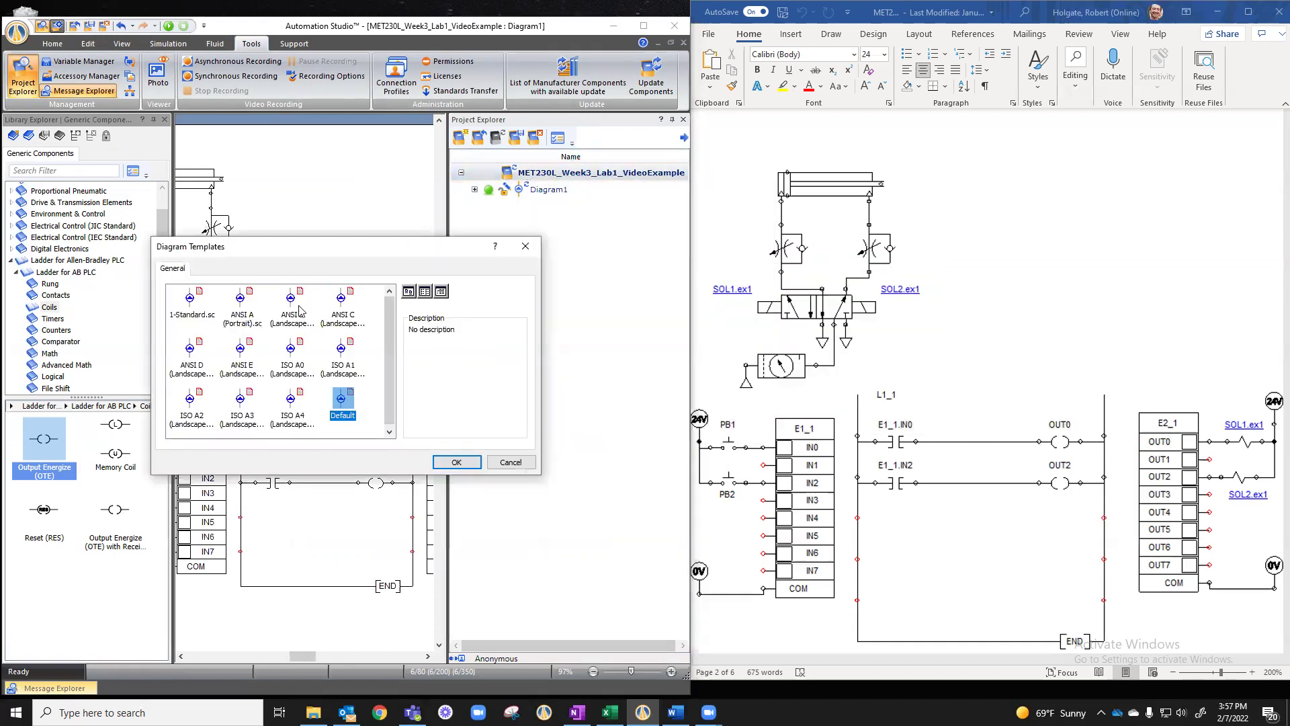
pyautogui.click(449, 462)
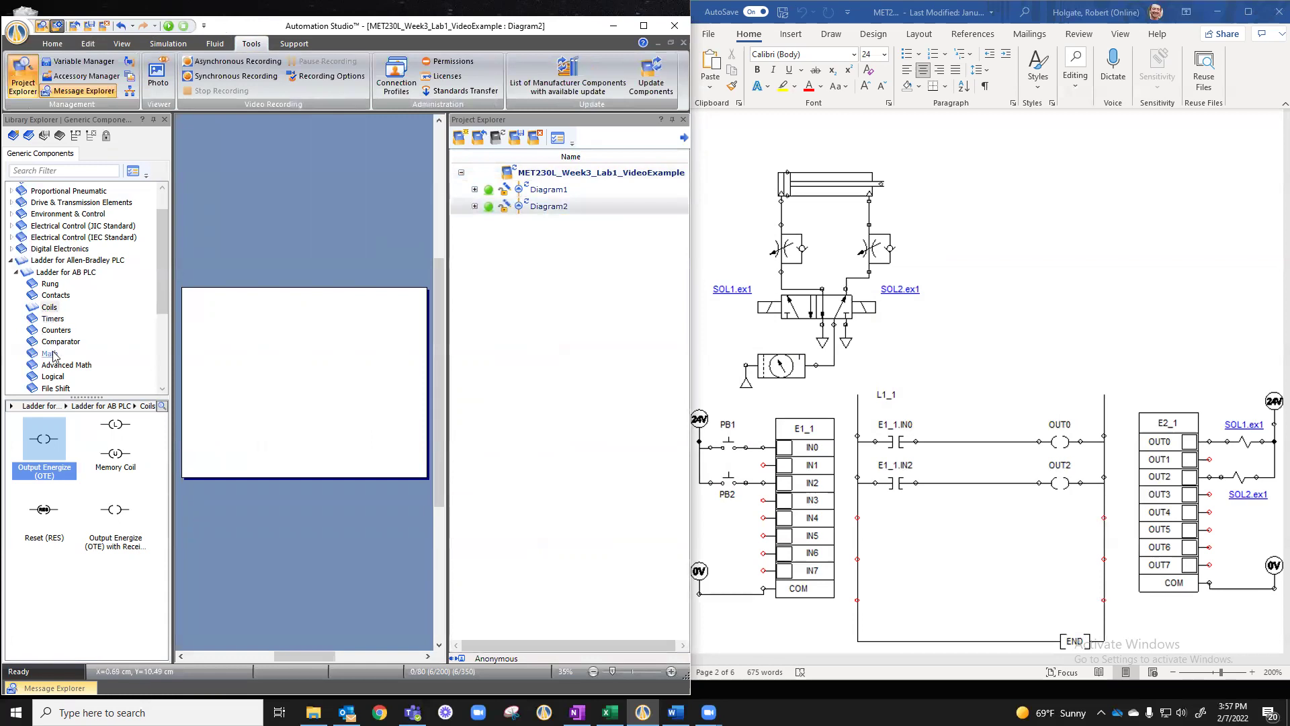
# Place a JIC PLC Input Card and a PLC Output Card side by side in the new Diagram2
pyautogui.click(10, 227)
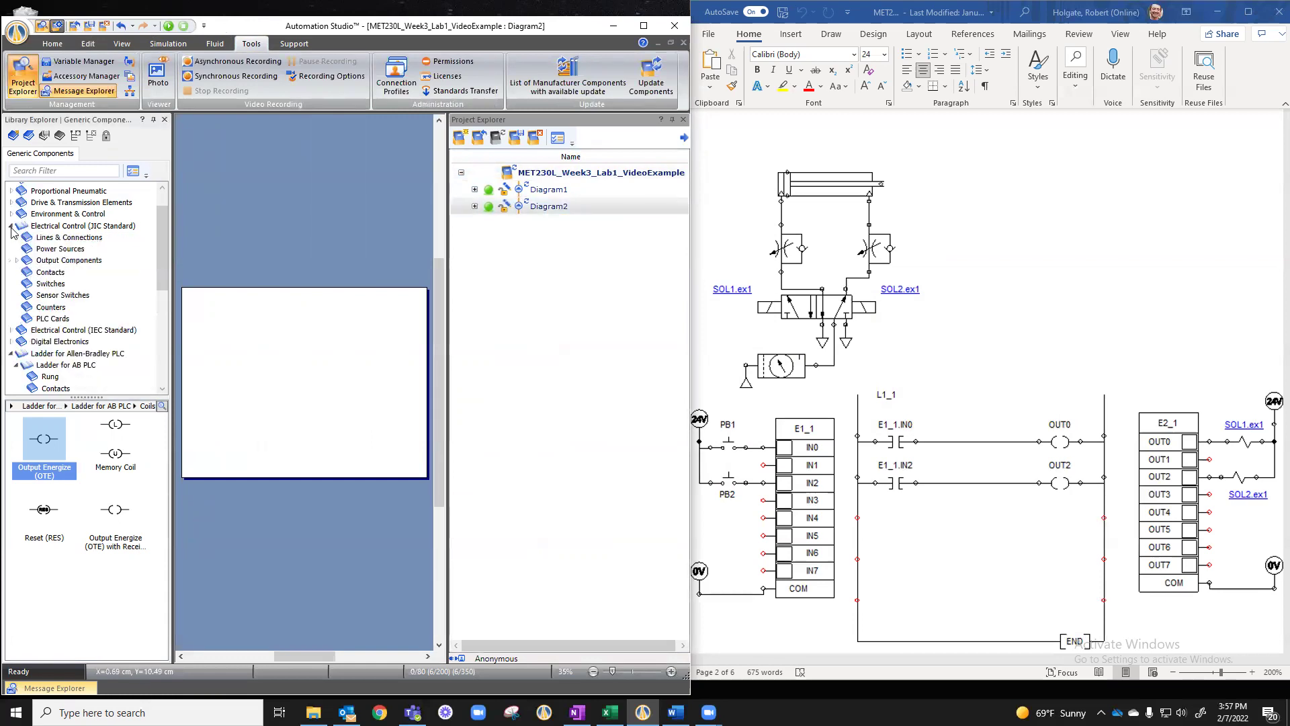
pyautogui.click(47, 319)
pyautogui.moveTo(44, 438); pyautogui.dragTo(242, 369)
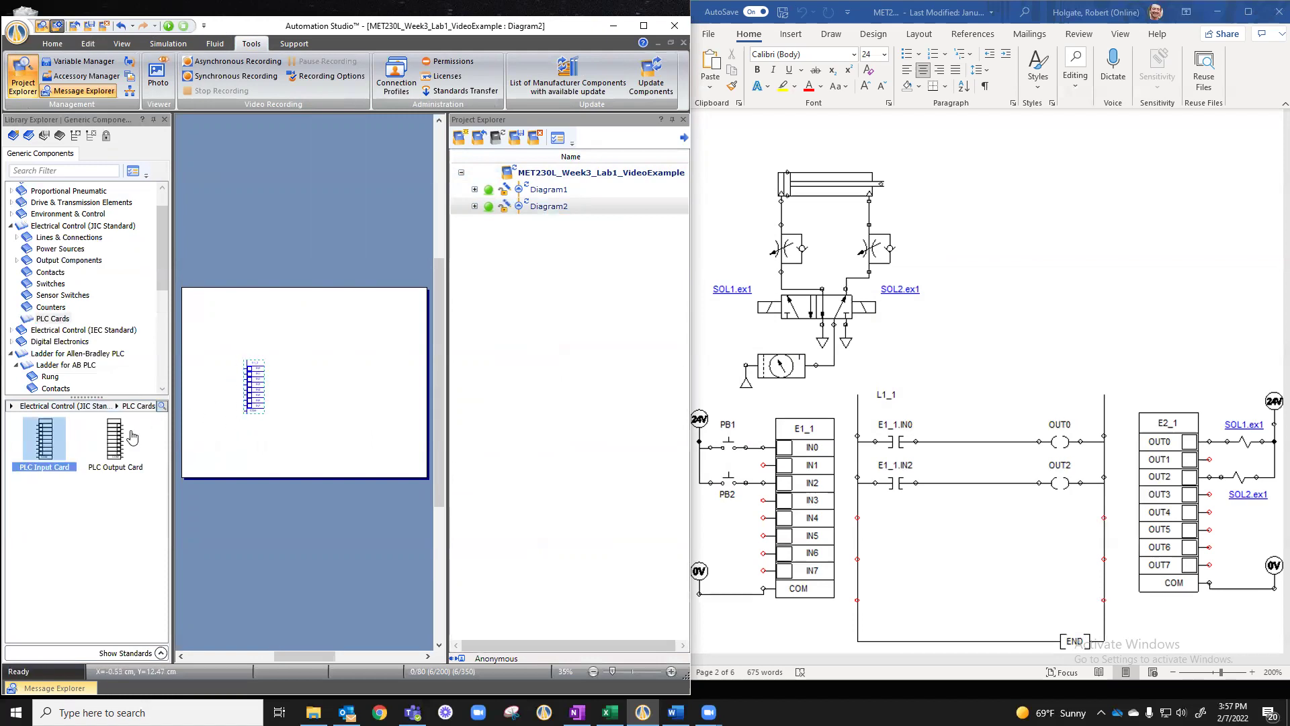
pyautogui.moveTo(114, 440); pyautogui.dragTo(321, 363)
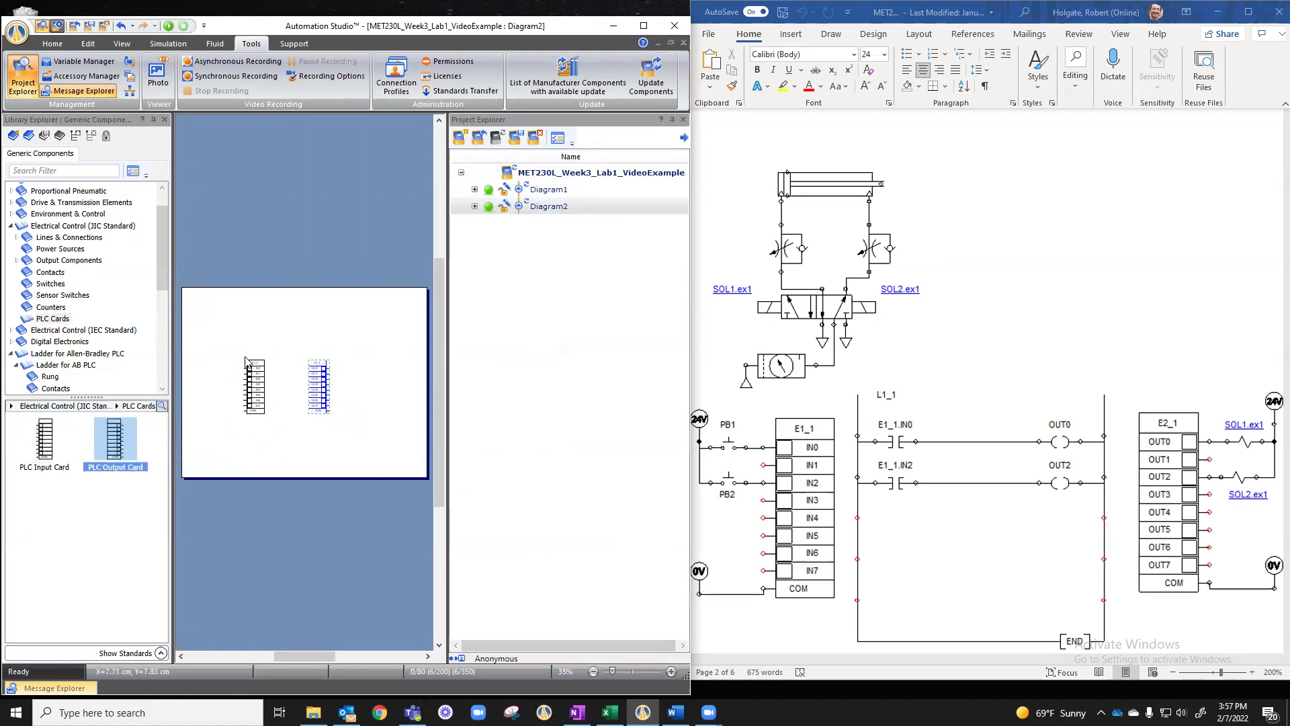
pyautogui.scroll(5, 258, 361)
pyautogui.scroll(-3, 315, 383)
pyautogui.scroll(3, 421, 368)
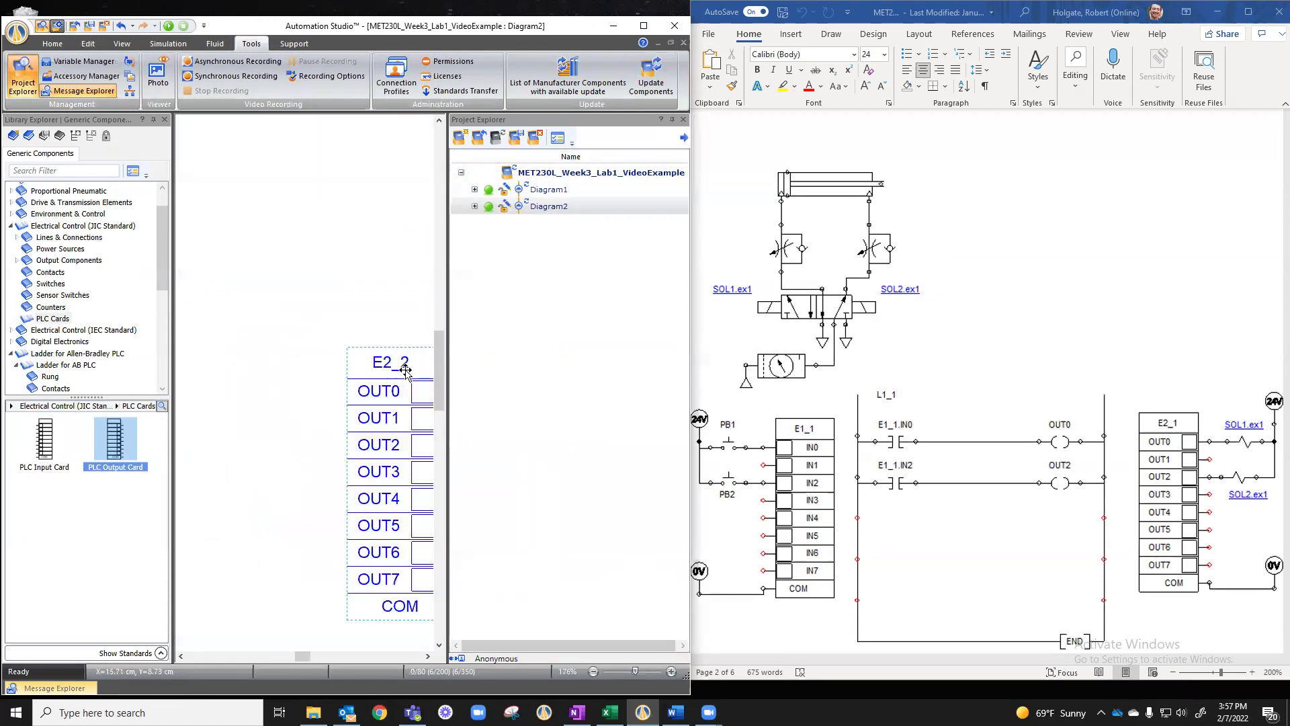
pyautogui.scroll(-3, 378, 367)
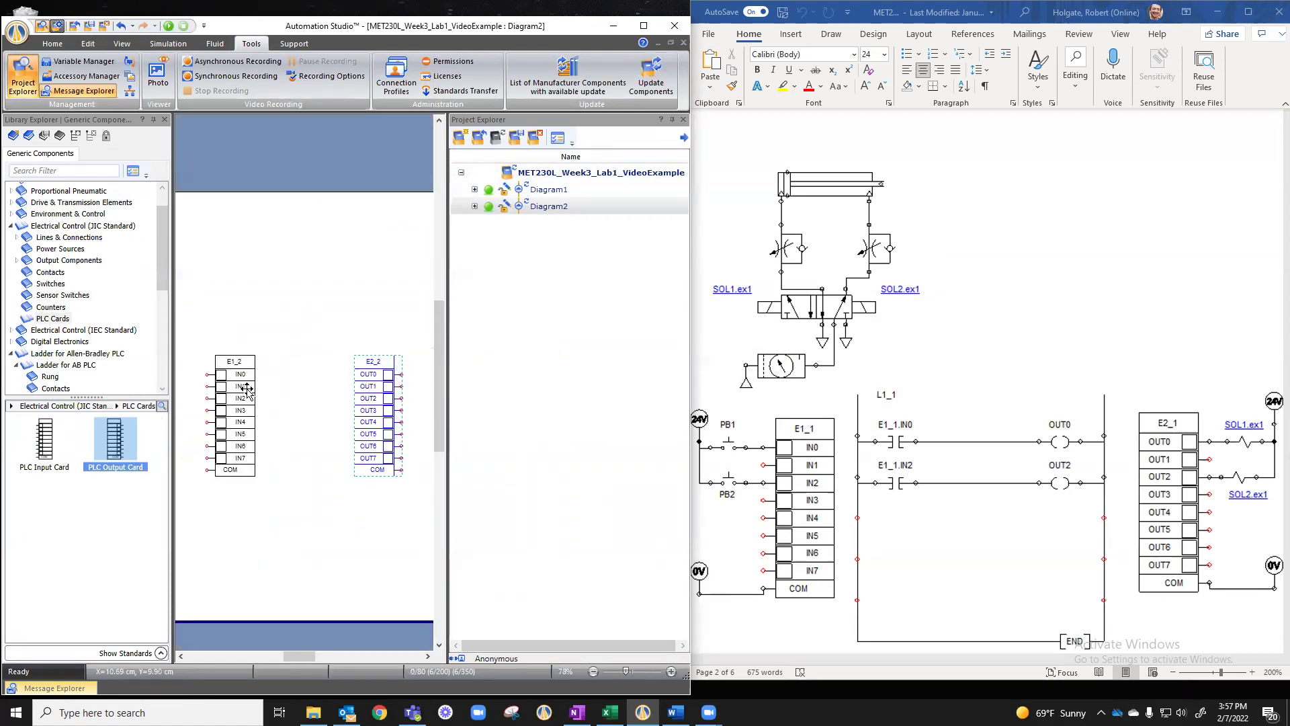
pyautogui.scroll(2, 278, 379)
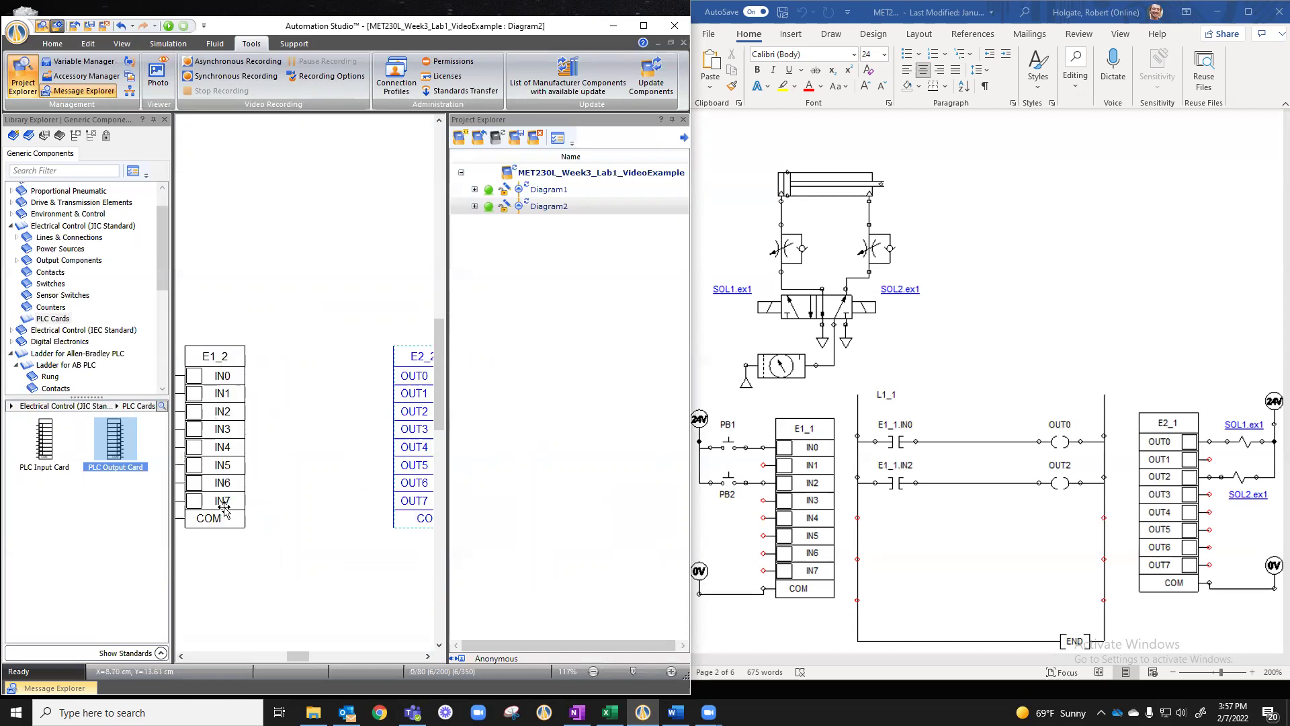
pyautogui.click(351, 478)
# Return to Diagram1 and search the first-rung contact's compatible simulation variables for in0
pyautogui.doubleClick(549, 189)
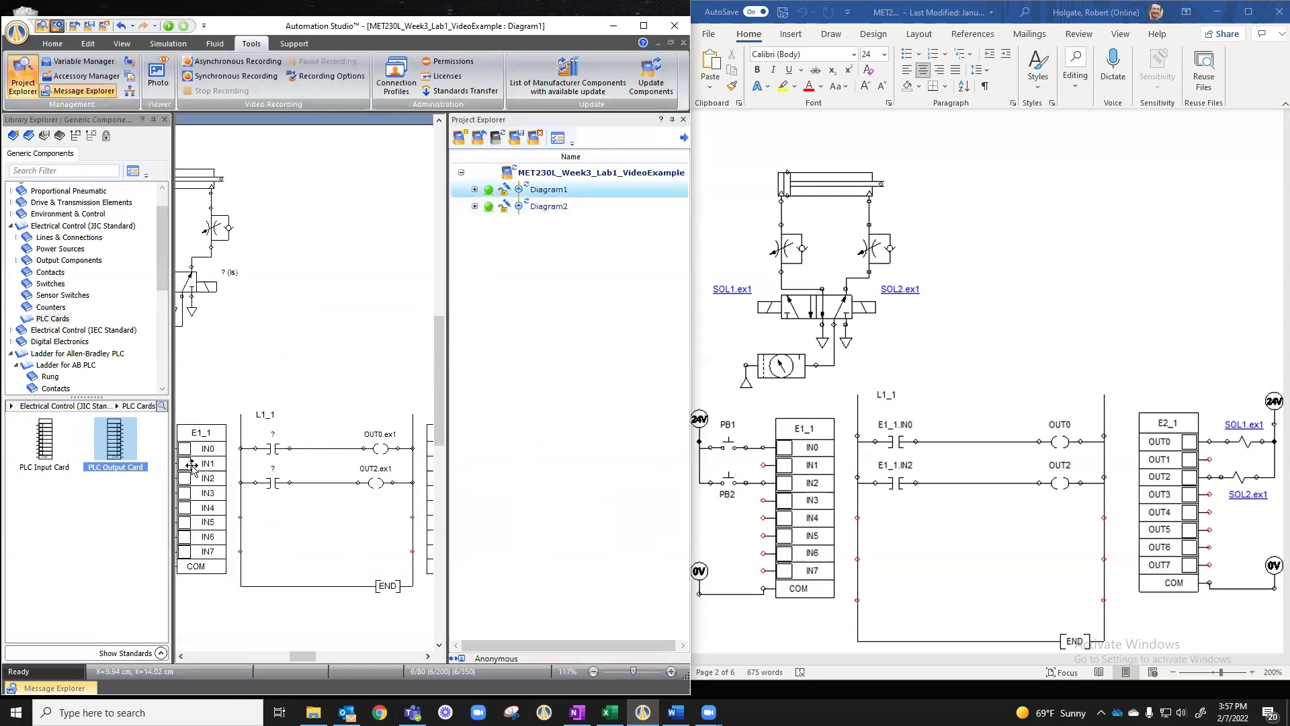
pyautogui.click(682, 120)
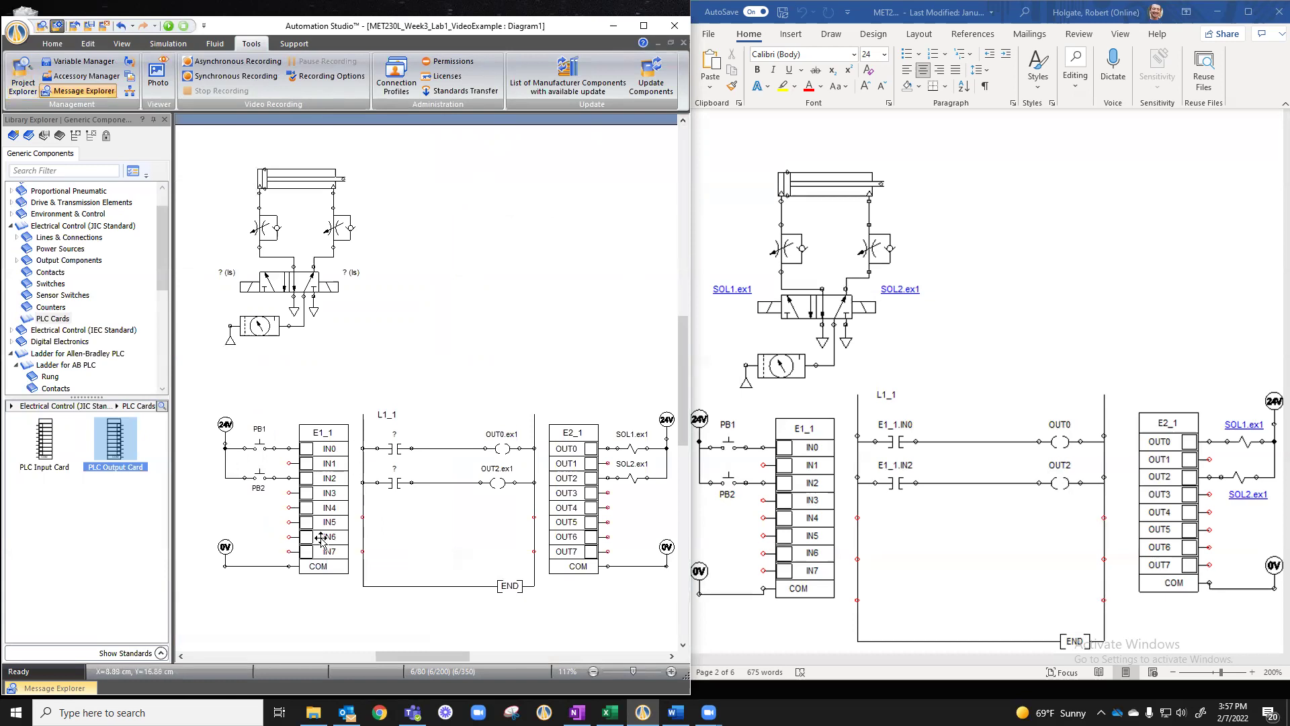
pyautogui.doubleClick(396, 449)
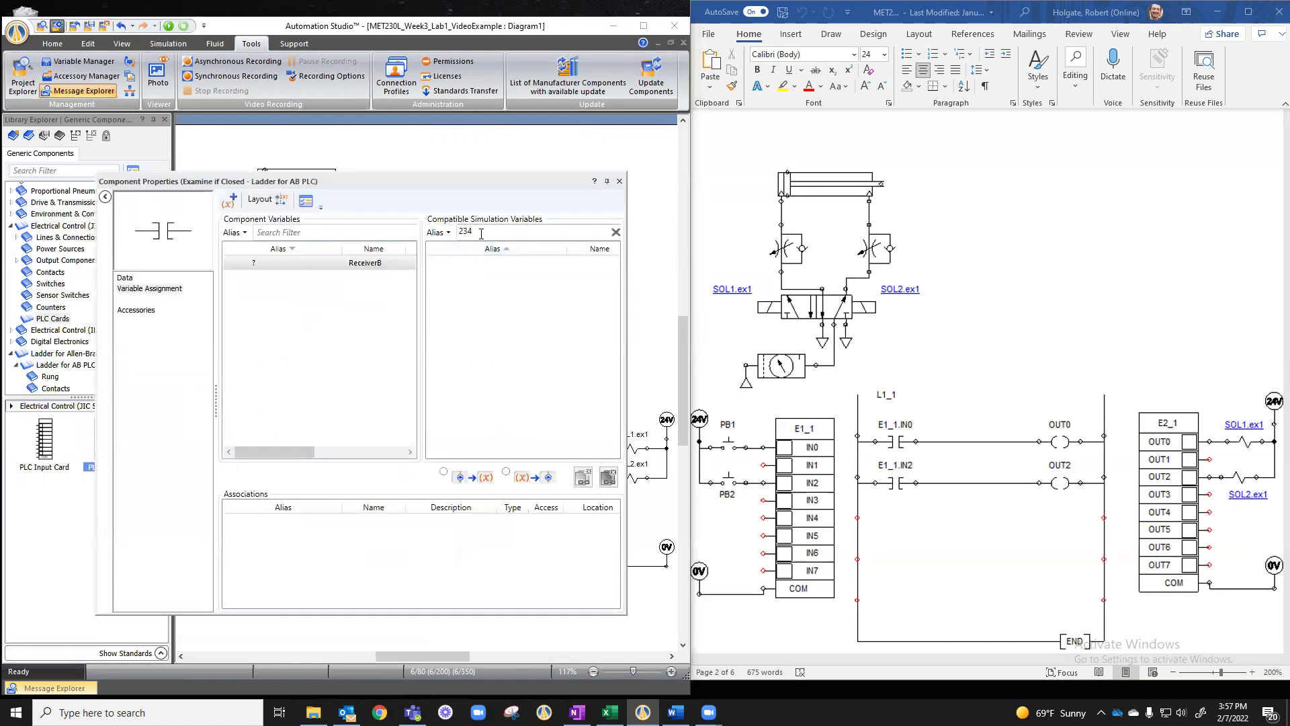
pyautogui.write('in')
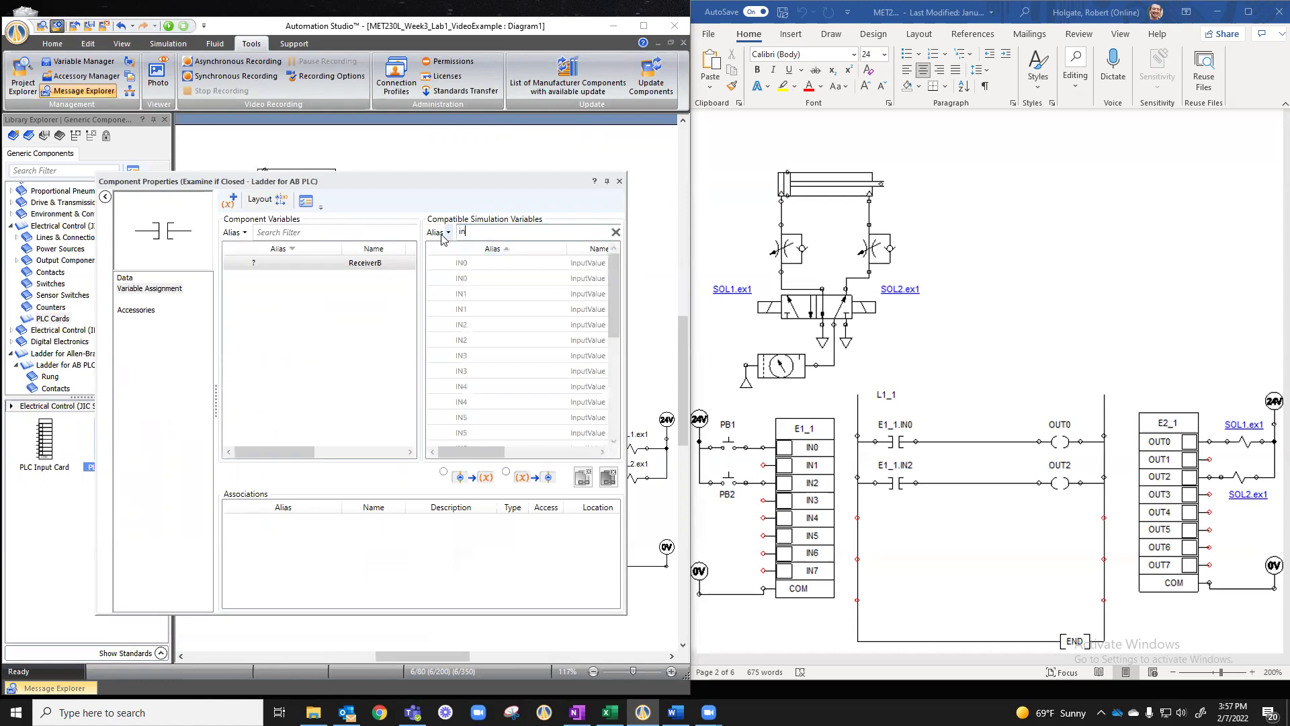
pyautogui.write('0')
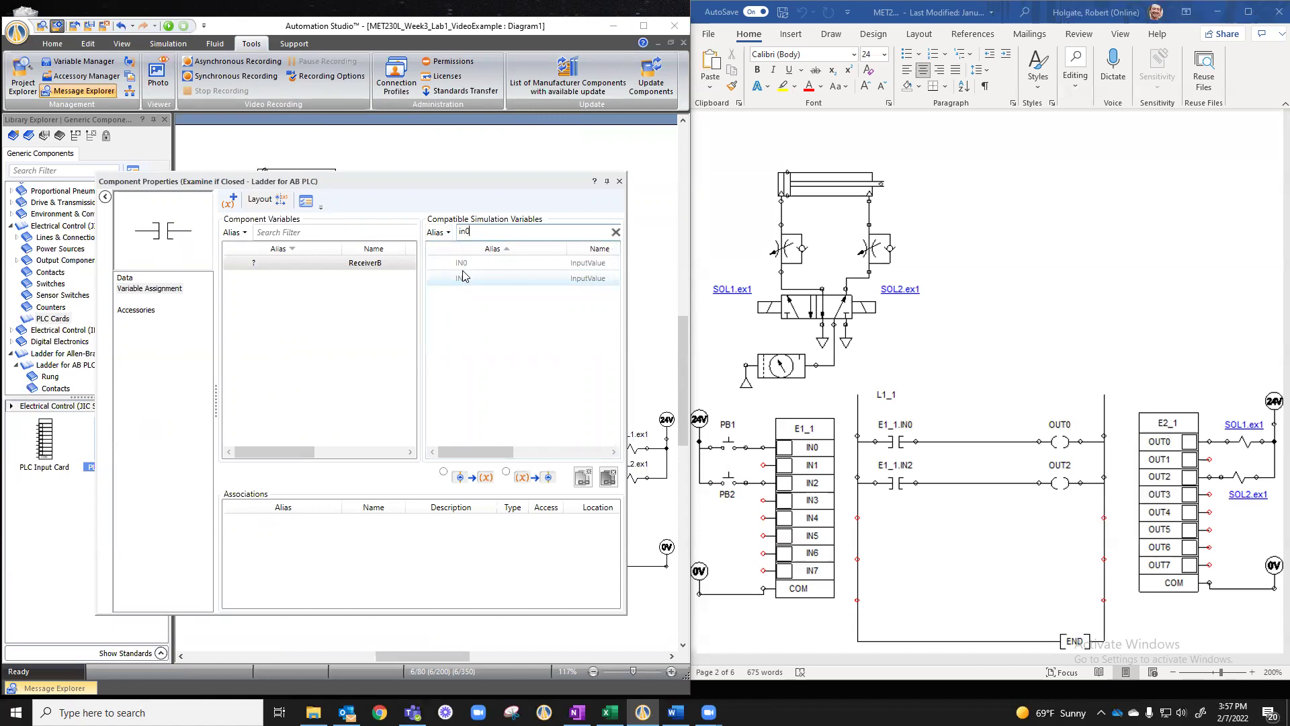
pyautogui.moveTo(467, 269)
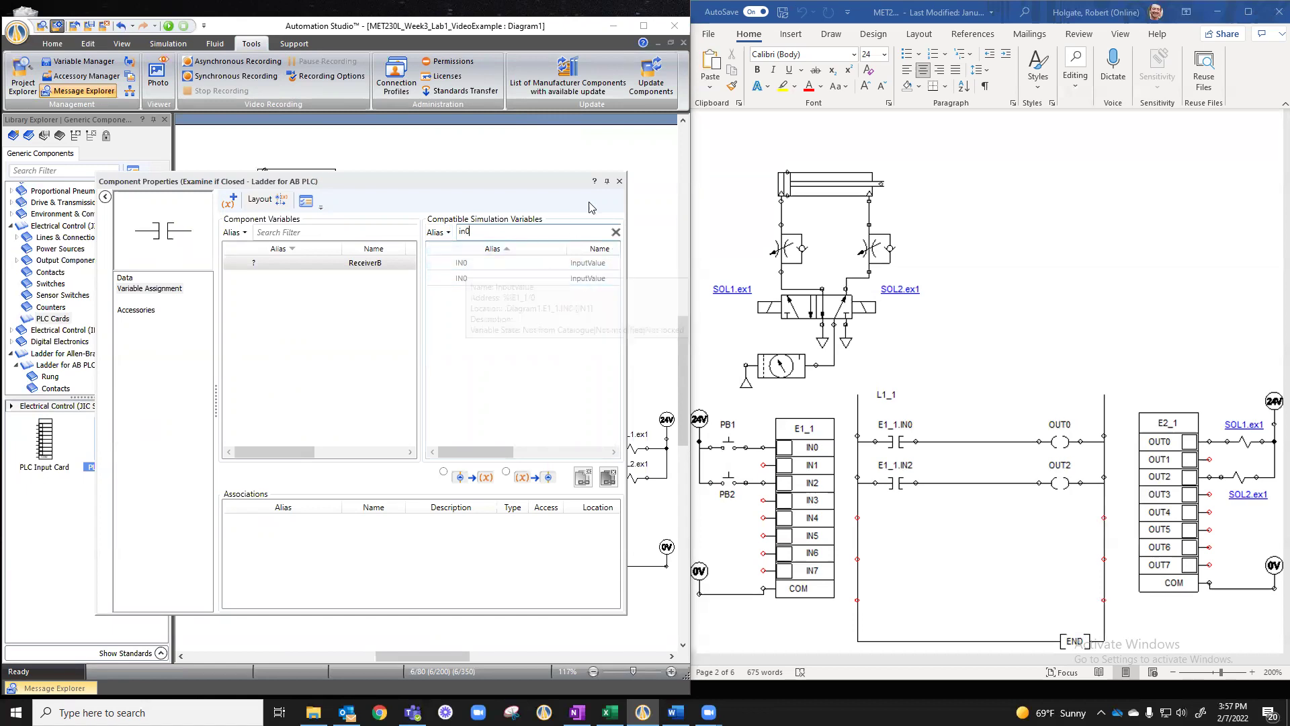
pyautogui.click(619, 181)
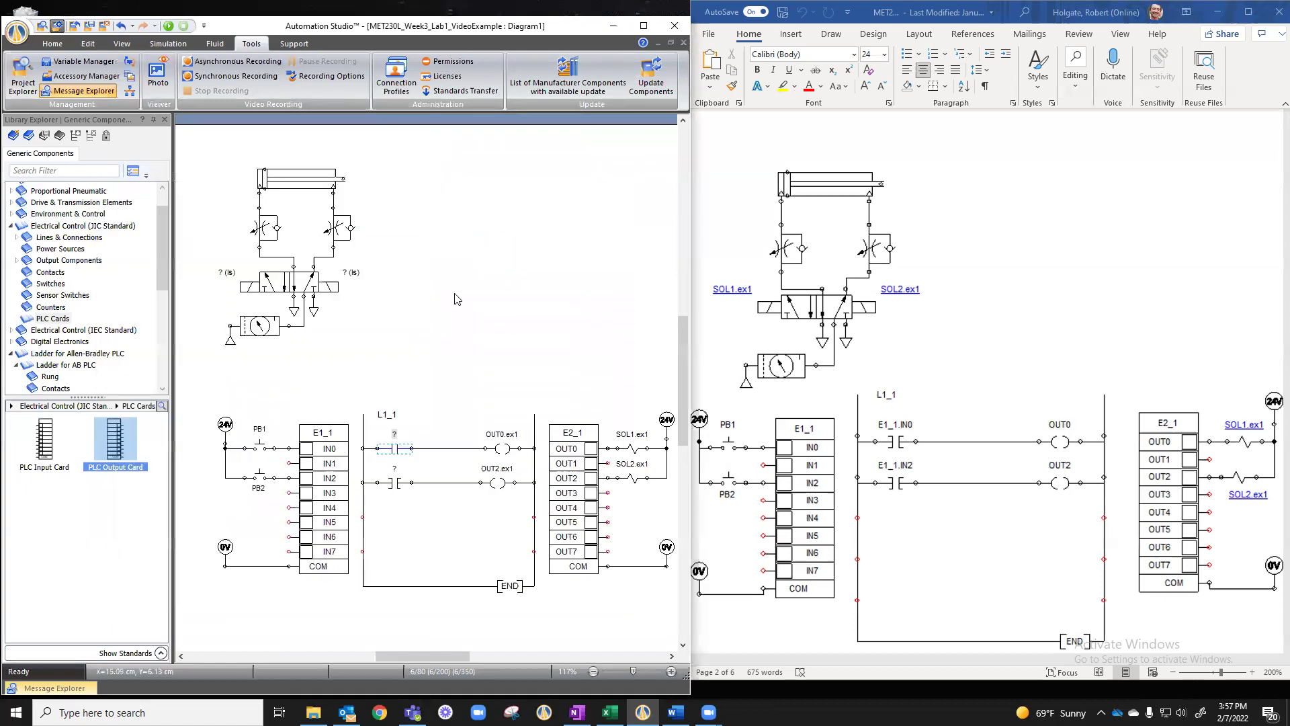
# Rename the aliases IN0 and IN2 of PLC input card E1_1 to IN0_ex1 and IN2_ex1
pyautogui.doubleClick(322, 433)
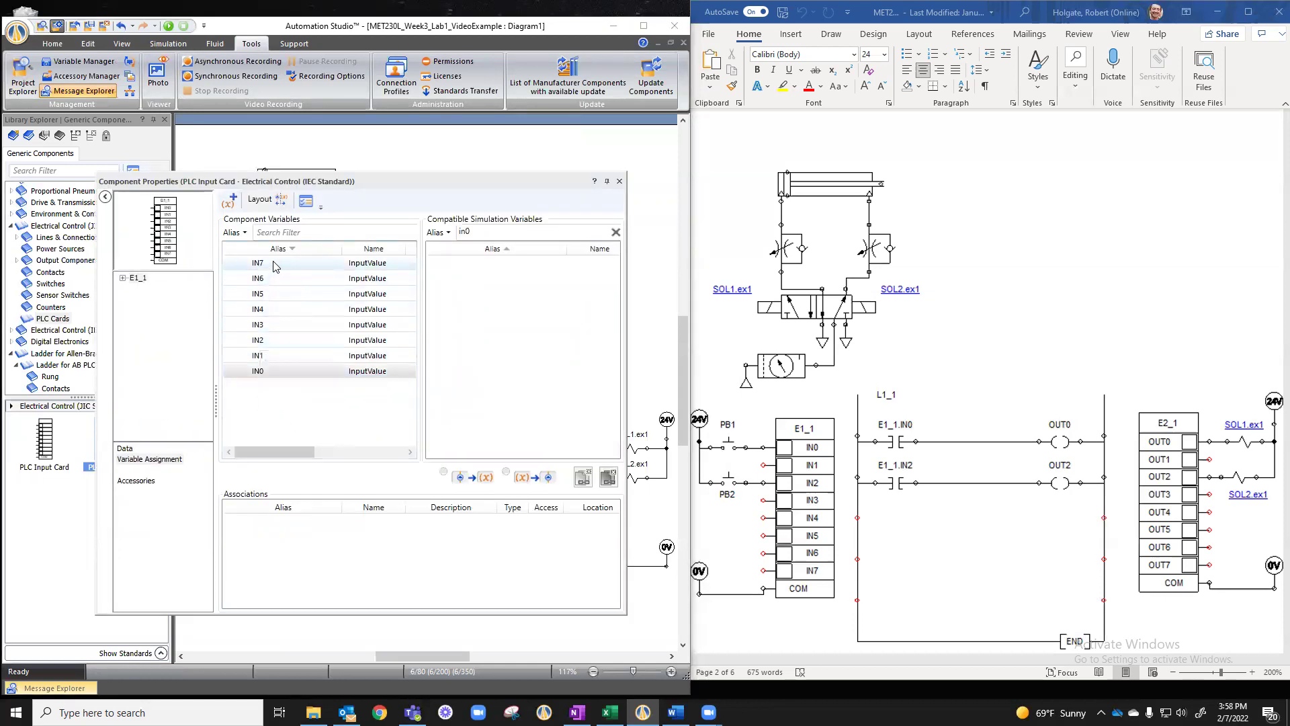
pyautogui.click(270, 374)
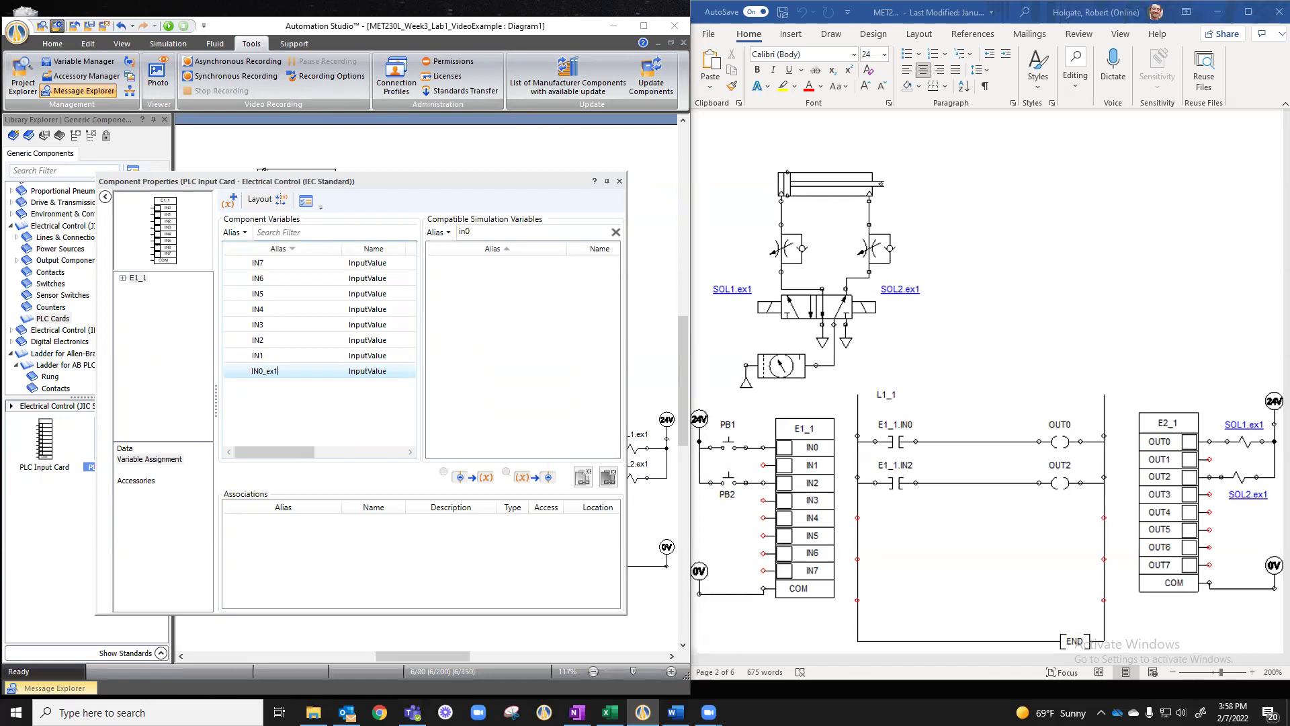
pyautogui.press('Return')
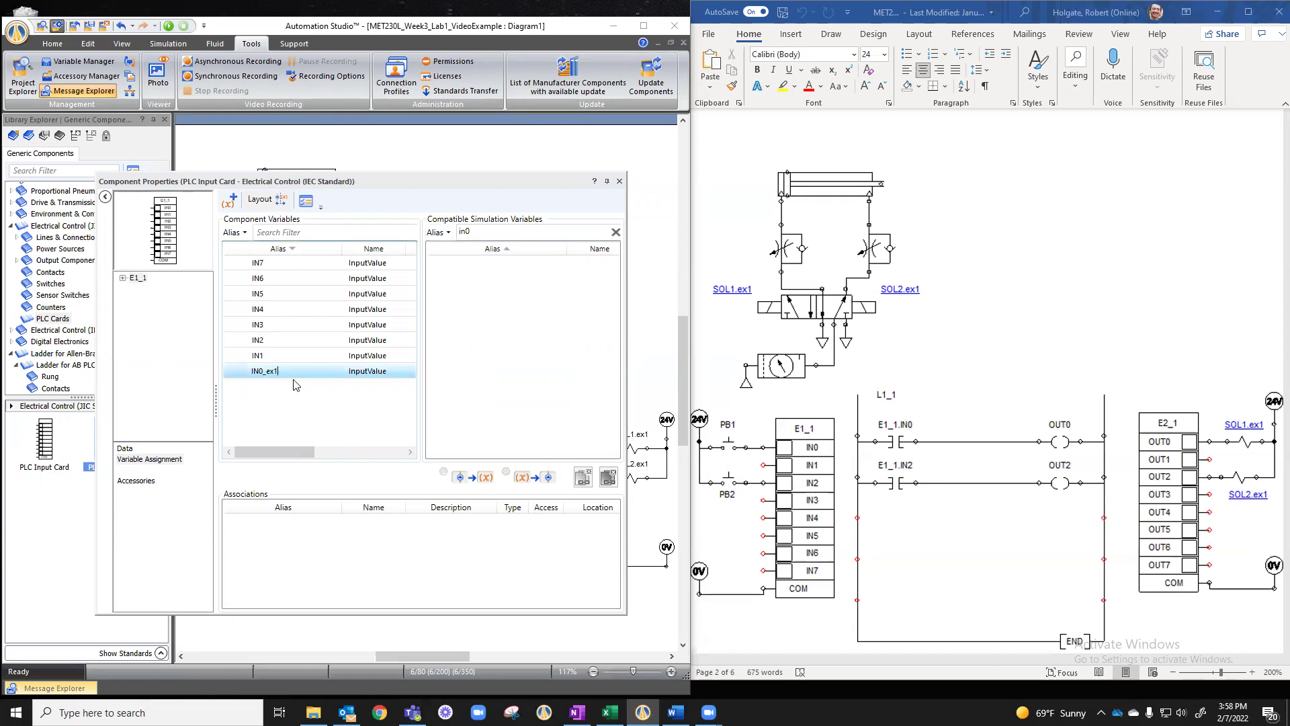
pyautogui.click(271, 340)
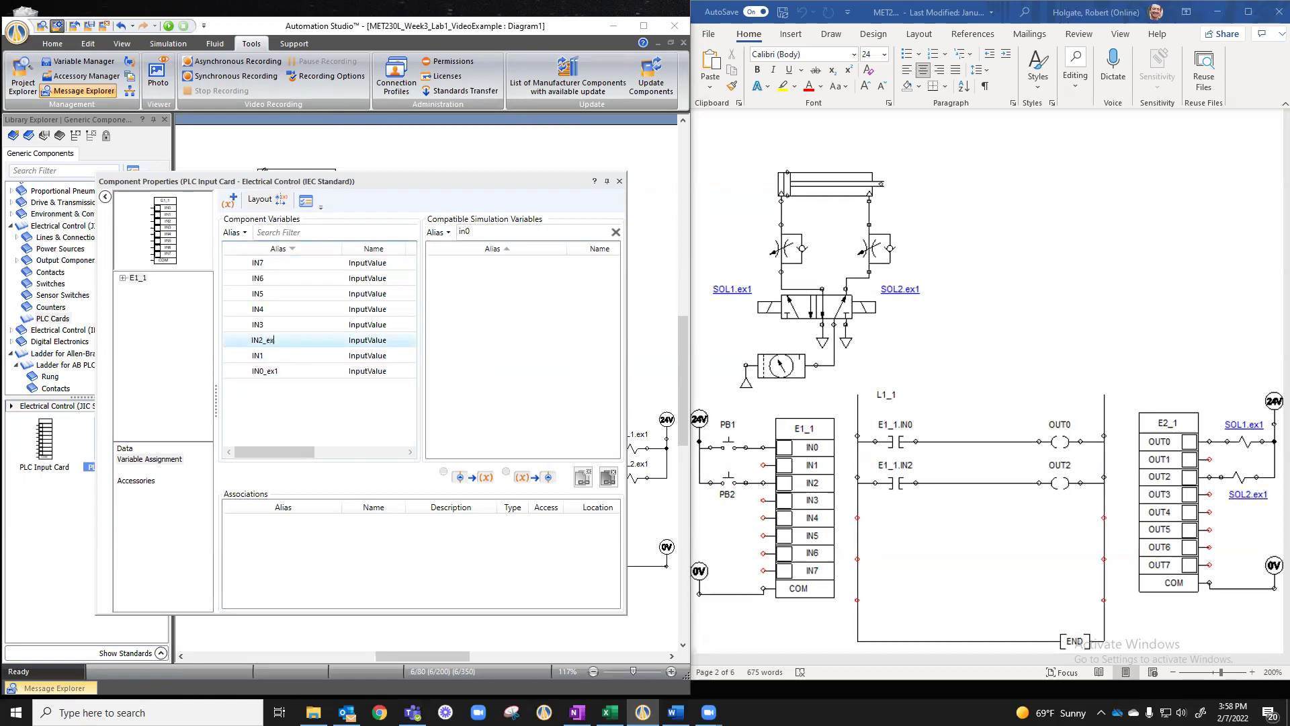
pyautogui.click(269, 356)
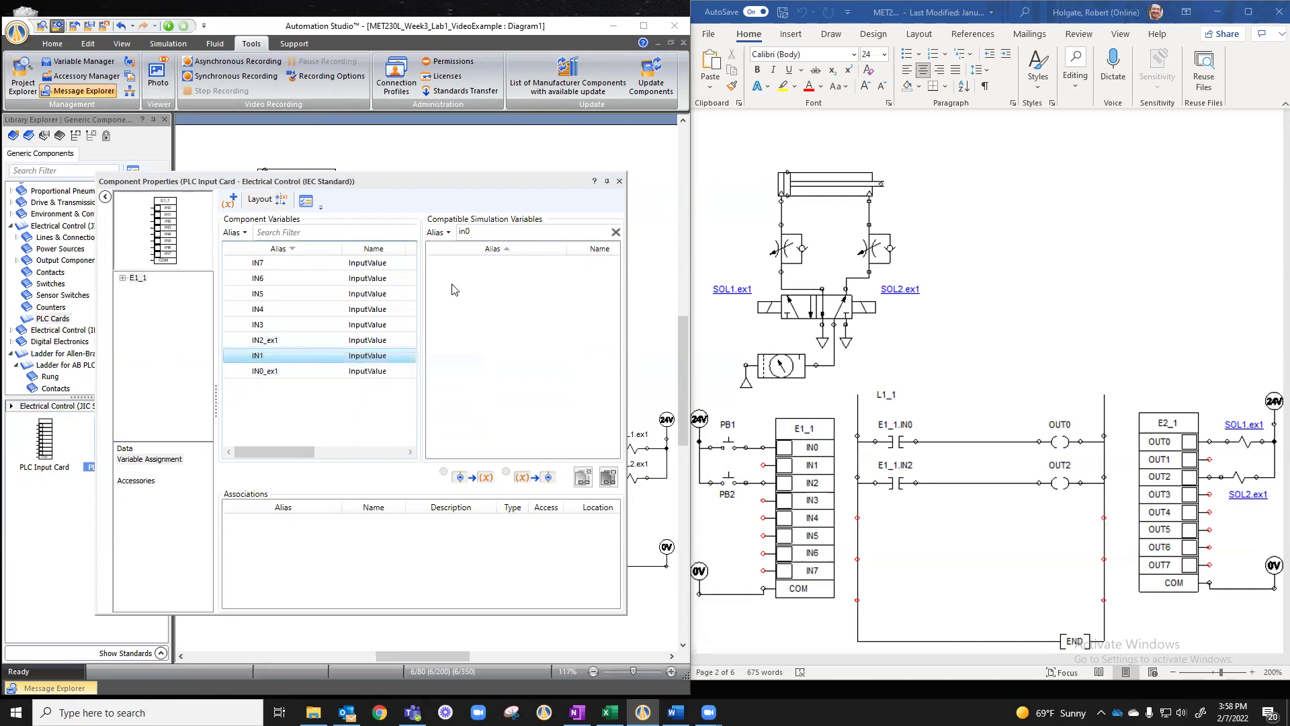
pyautogui.click(306, 340)
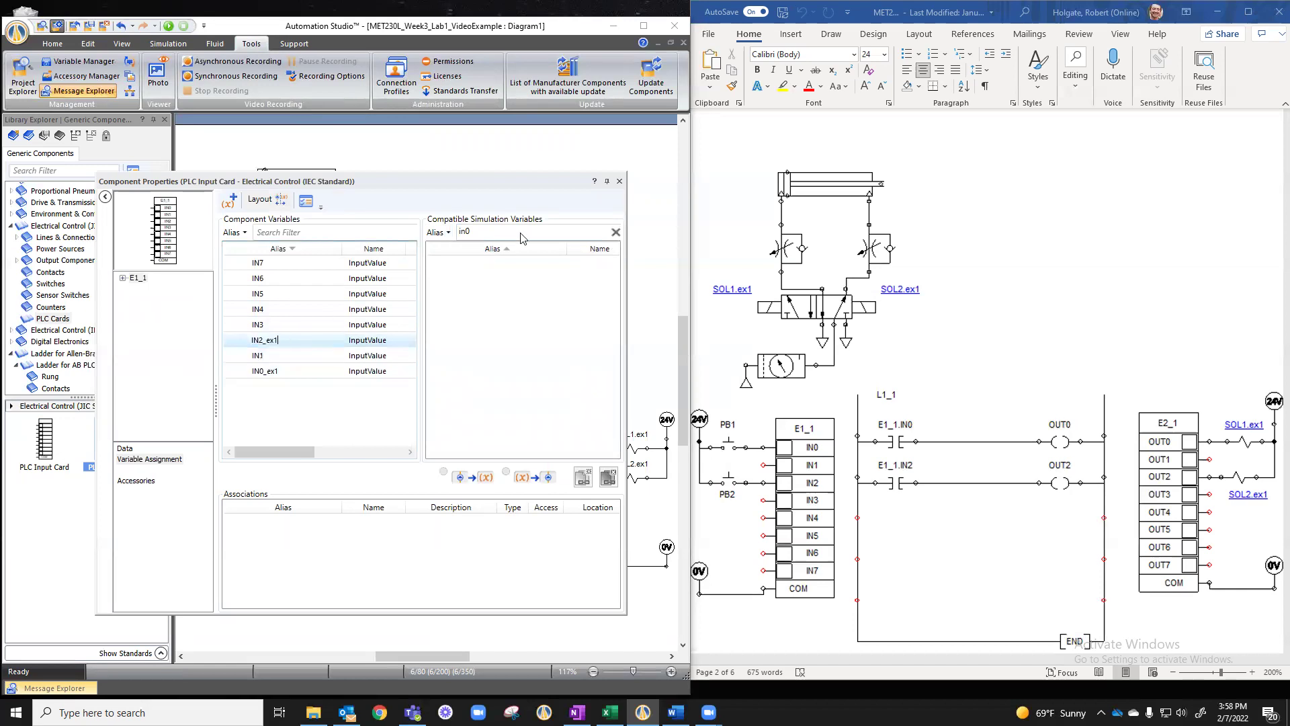
# Assign the input card variable IN0_ex1 to the Examine if Closed contact on the first rung
pyautogui.moveTo(509, 184); pyautogui.dragTo(866, 182)
pyautogui.click(395, 449)
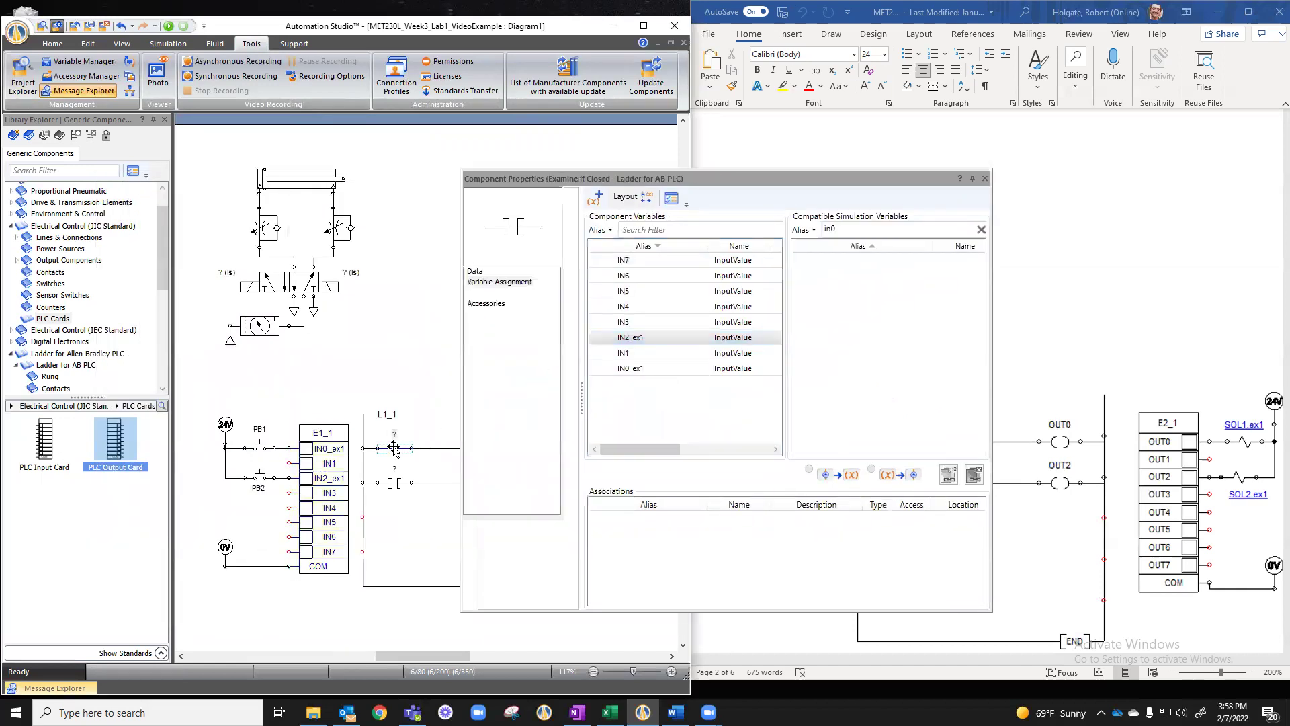
pyautogui.moveTo(739, 177); pyautogui.dragTo(435, 187)
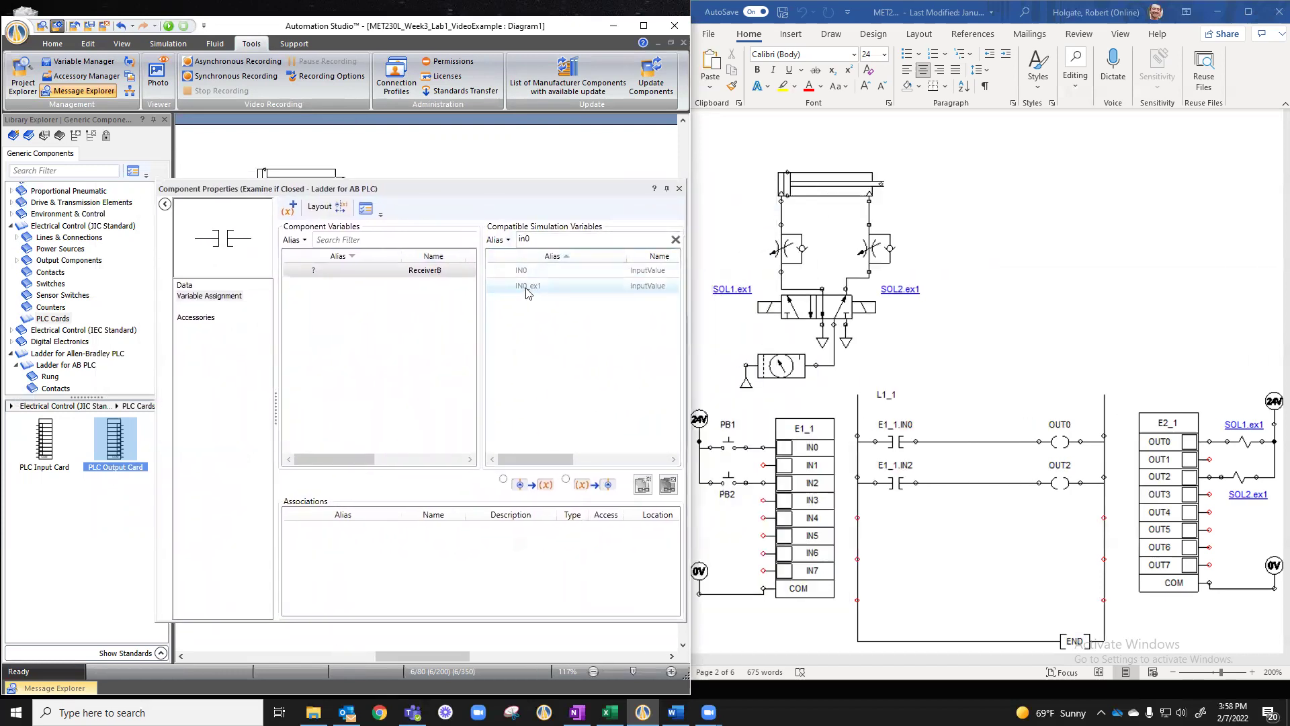
pyautogui.moveTo(533, 289)
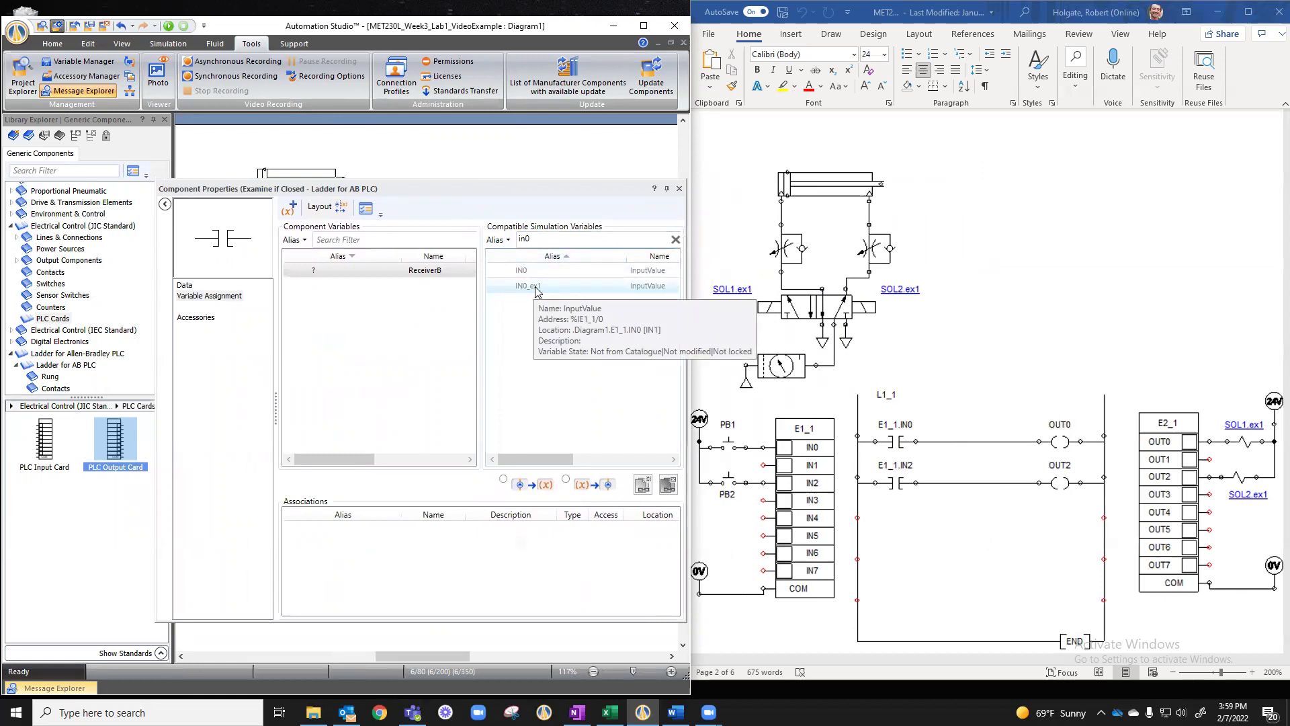
pyautogui.doubleClick(536, 291)
pyautogui.click(514, 293)
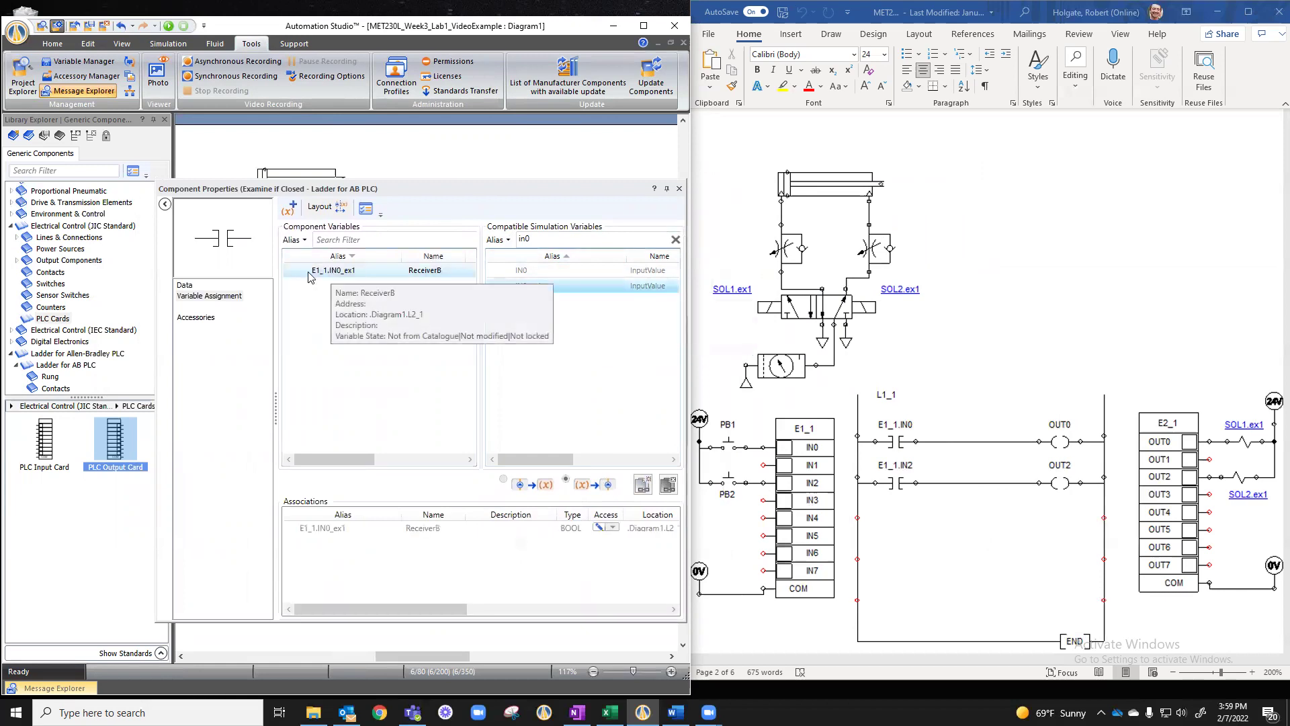
pyautogui.moveTo(395, 189); pyautogui.dragTo(410, 473)
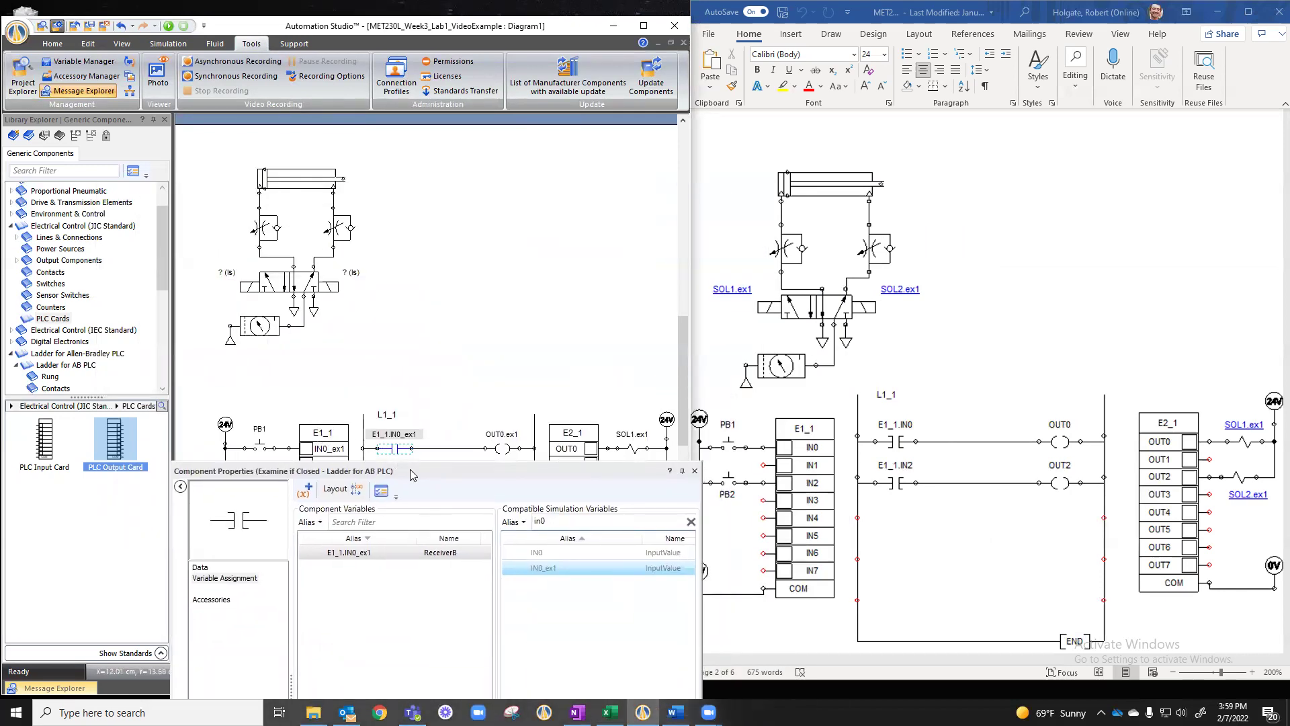
pyautogui.moveTo(412, 475); pyautogui.dragTo(361, 311)
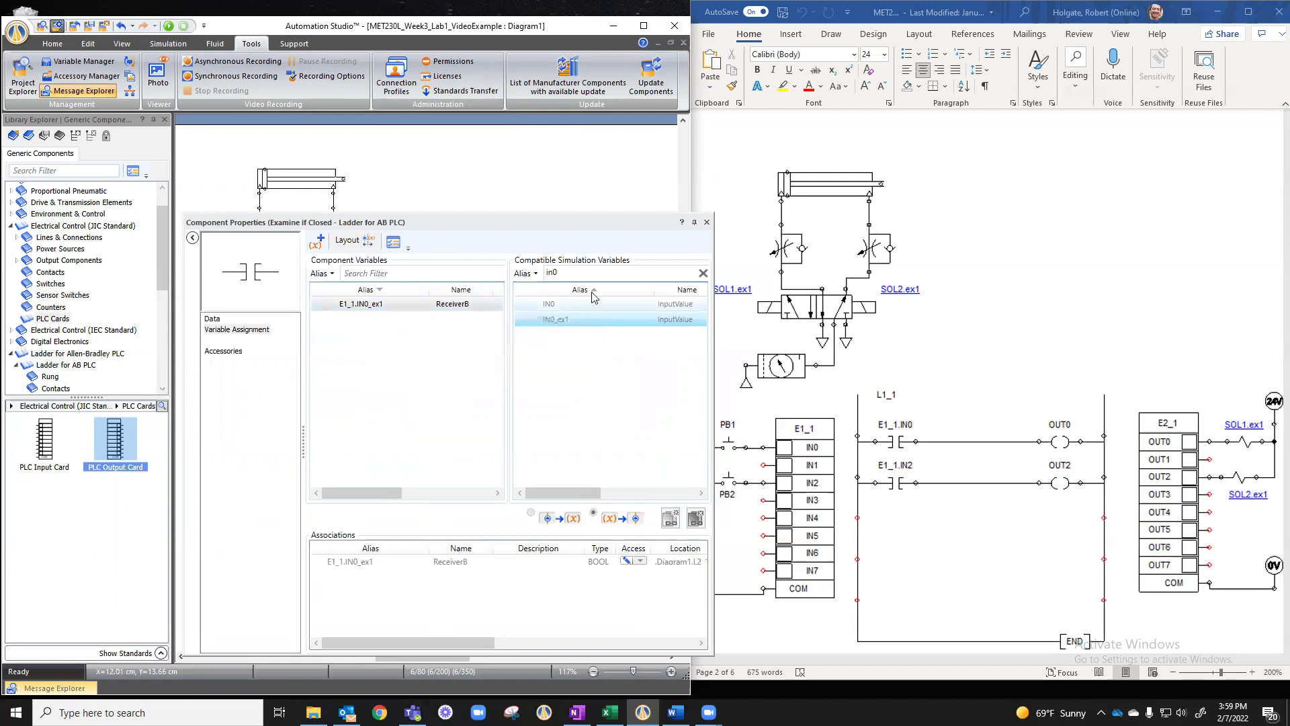
pyautogui.moveTo(556, 223); pyautogui.dragTo(869, 186)
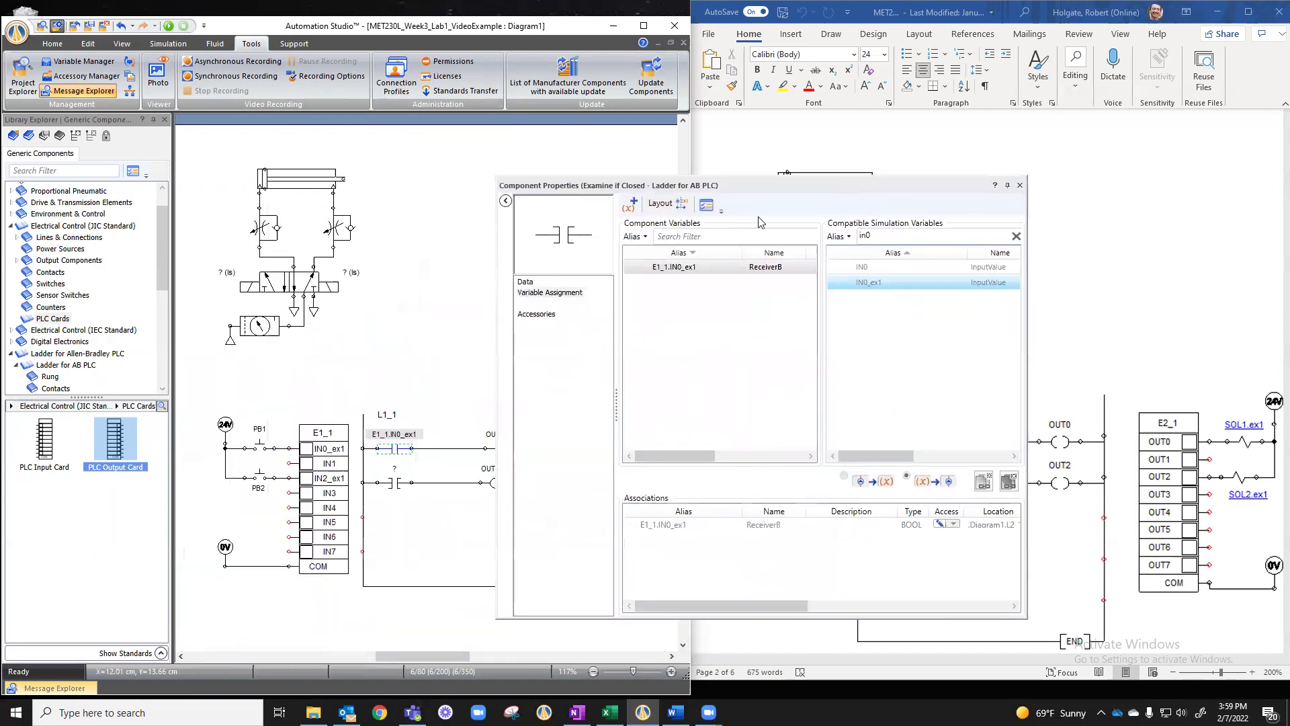
# Assign the input card variable IN2_ex1 to the second-rung Examine if Closed contact and close its properties
pyautogui.click(393, 485)
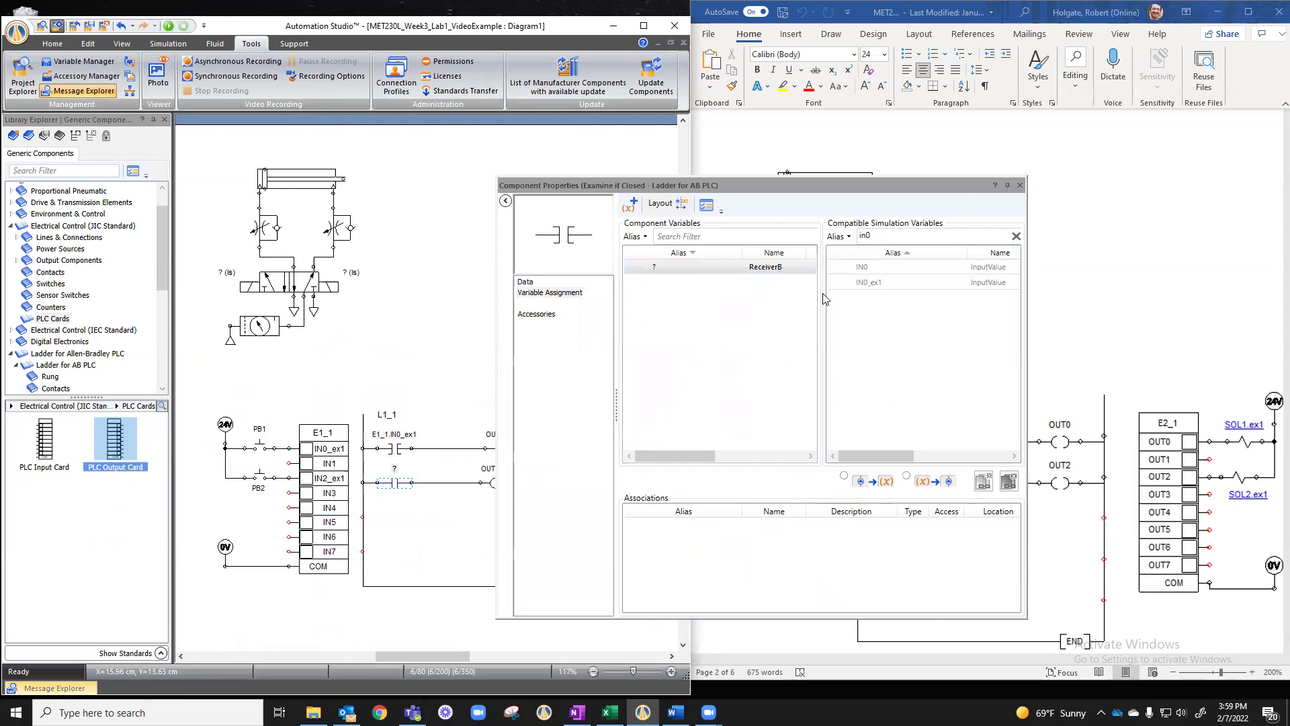
pyautogui.click(874, 236)
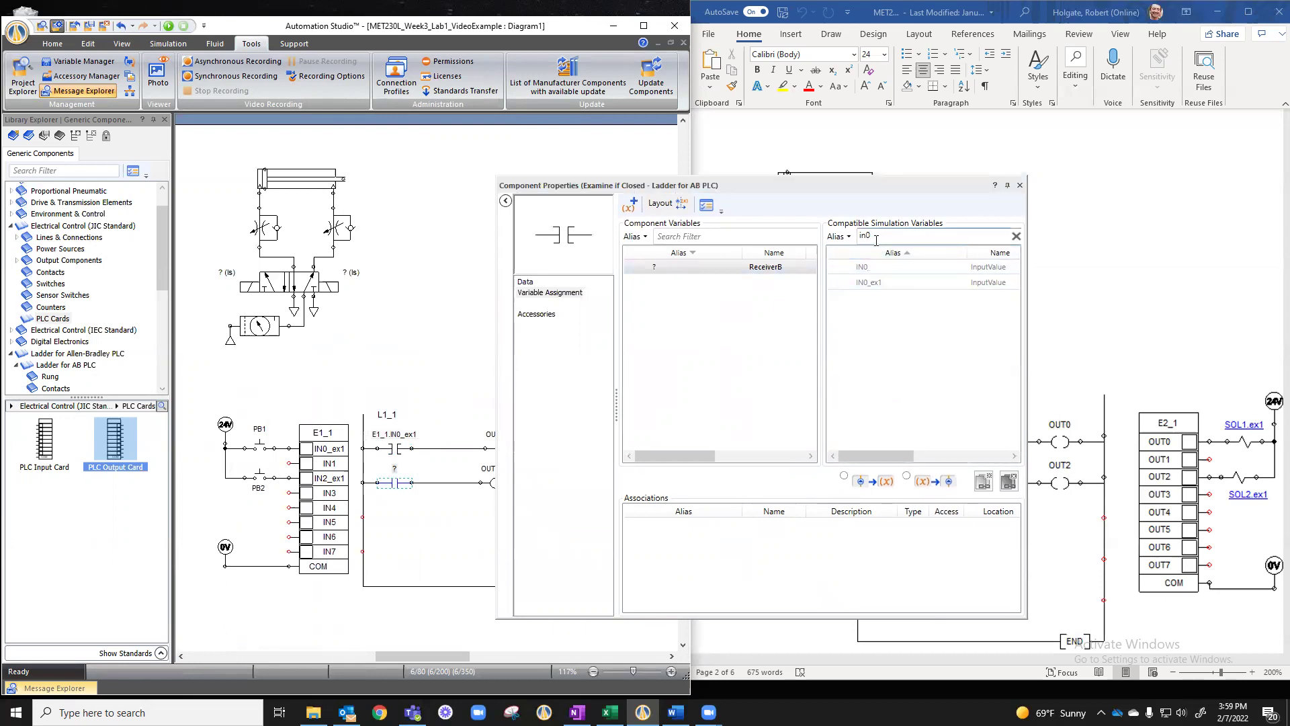
pyautogui.press('BackSpace')
pyautogui.write('2')
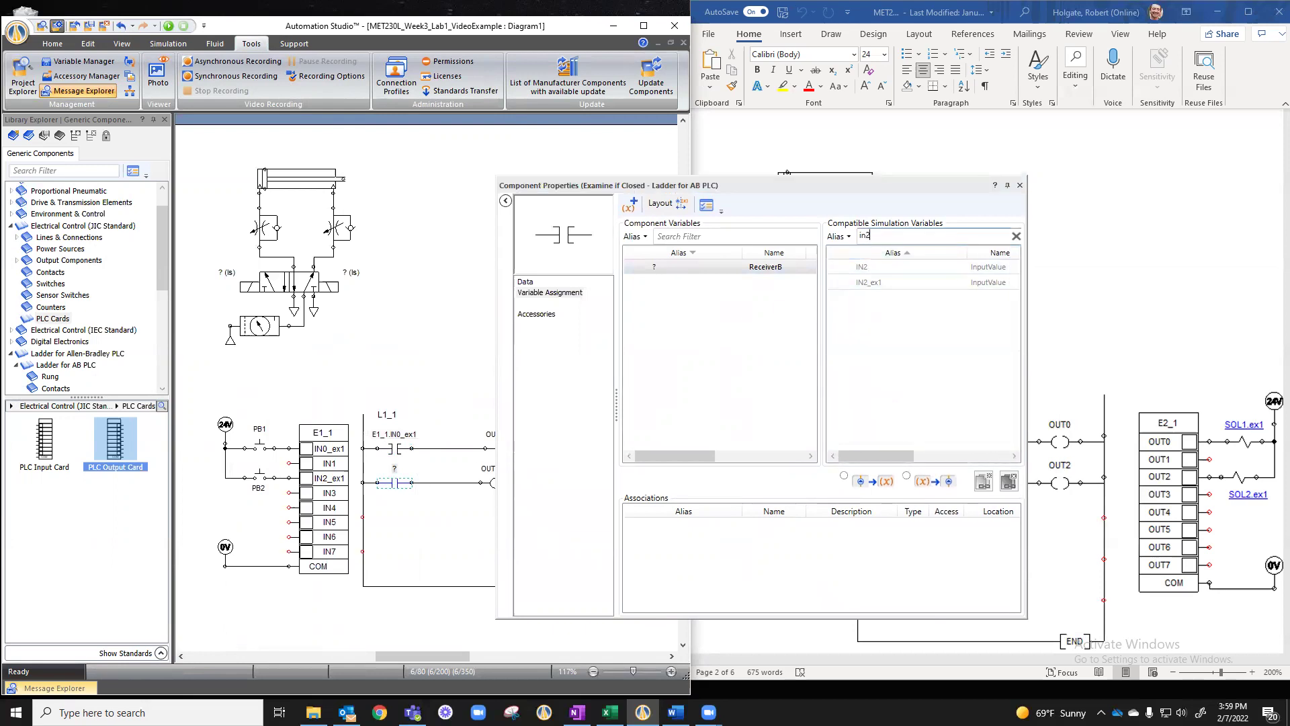
pyautogui.doubleClick(876, 282)
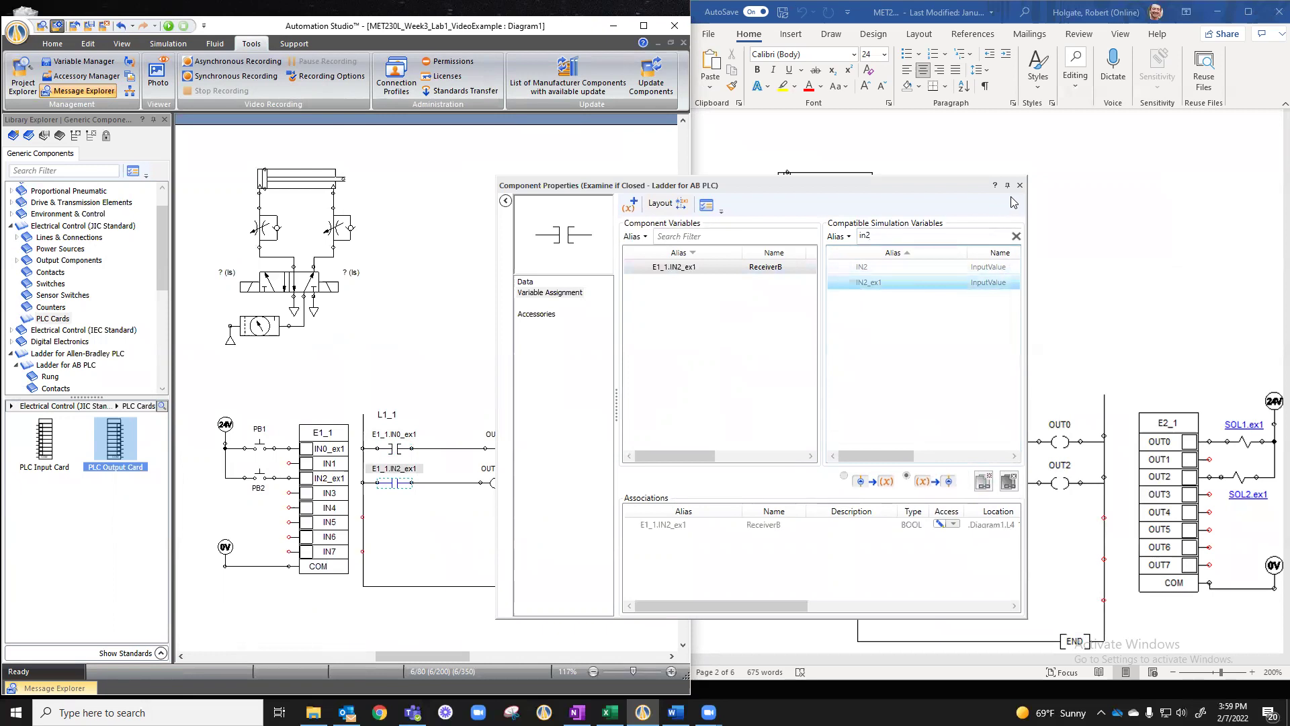
pyautogui.click(1020, 185)
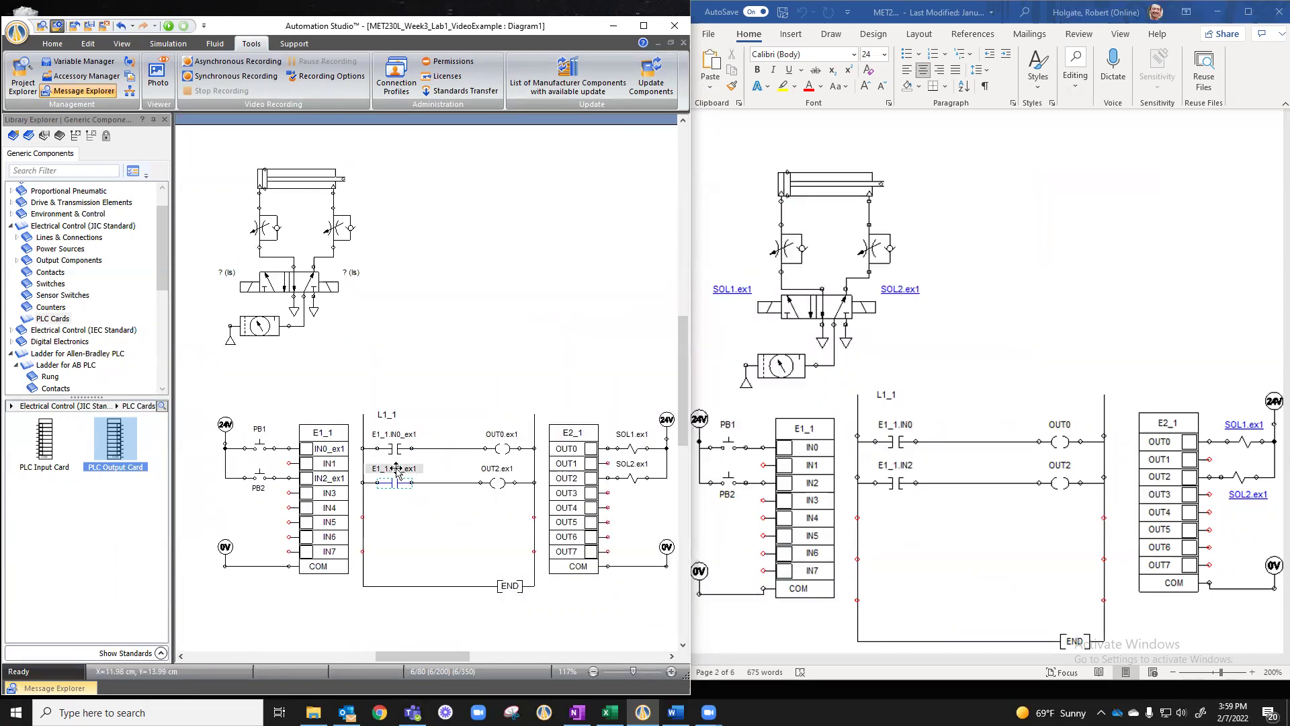
# Simulate the circuit, actuate pushbutton PB1 to test the first rung, and stop the simulation
pyautogui.click(168, 25)
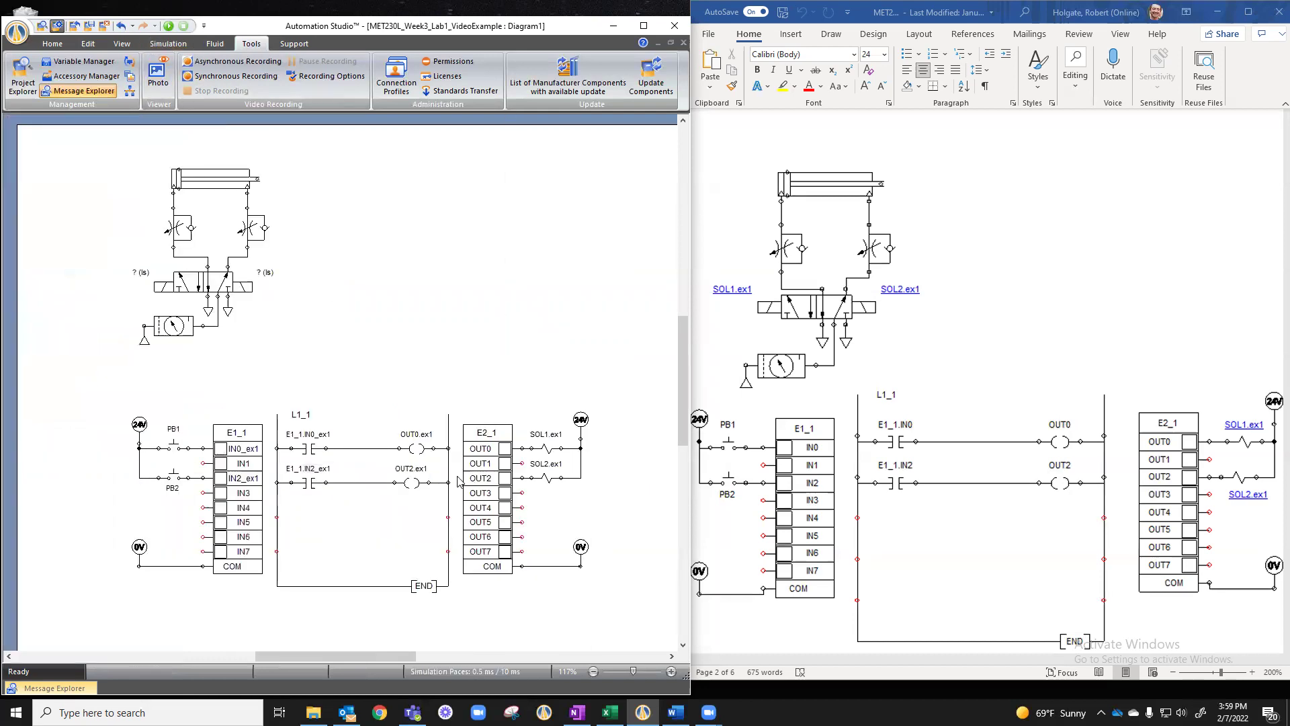
pyautogui.click(174, 449)
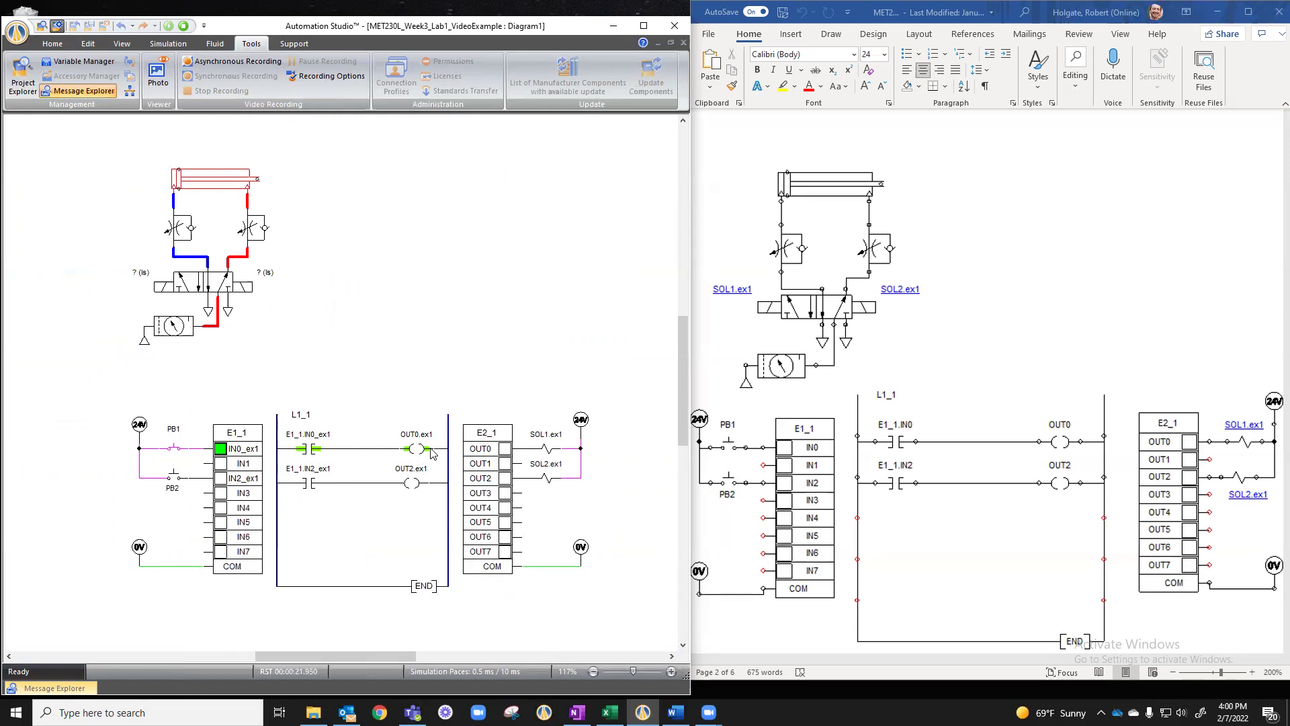
pyautogui.click(183, 26)
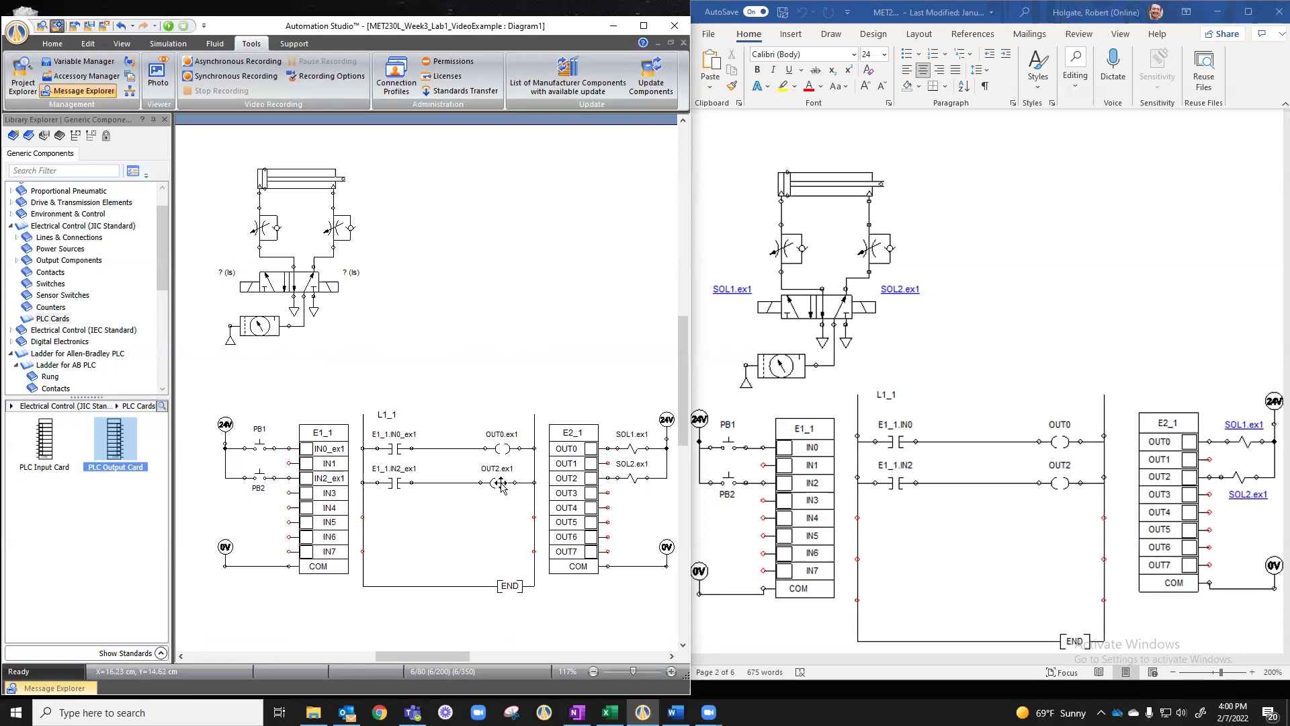
# Filter PLC output card E2_1's compatible simulation variables by out and link its OUT0 to the coil variable OUT0.ex1
pyautogui.doubleClick(579, 445)
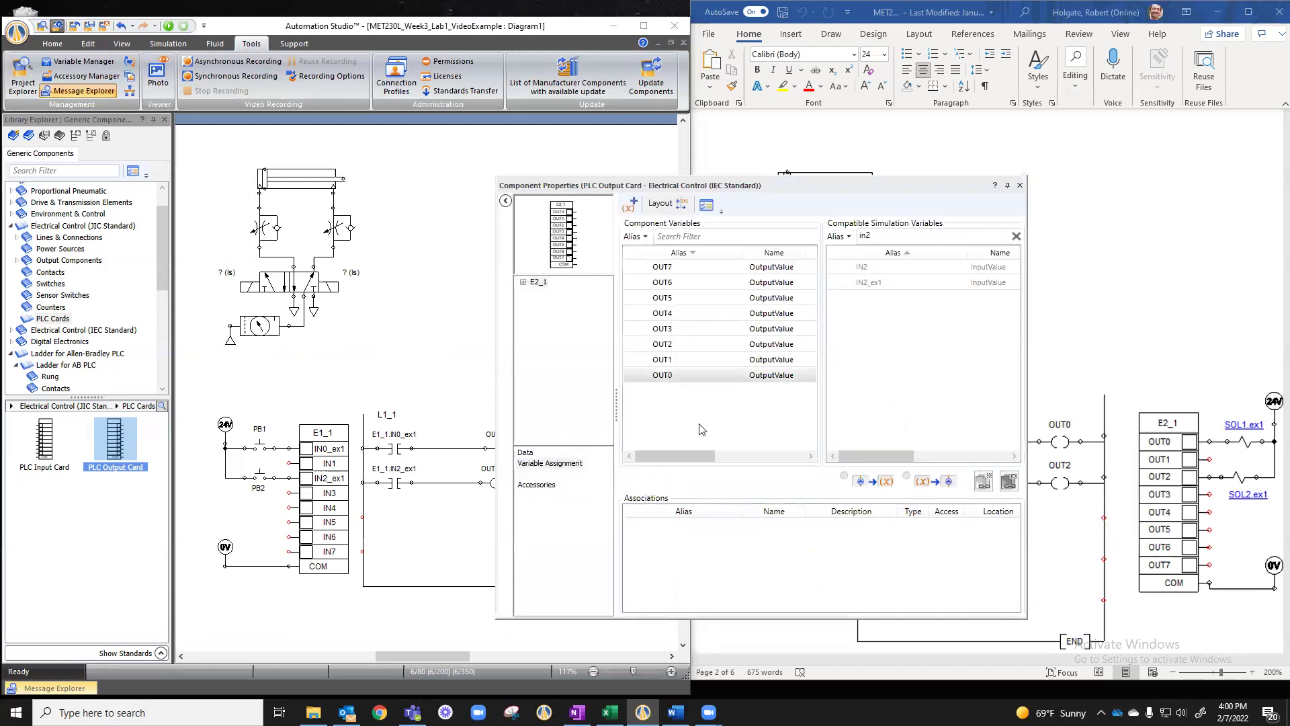
pyautogui.click(849, 240)
pyautogui.write('out')
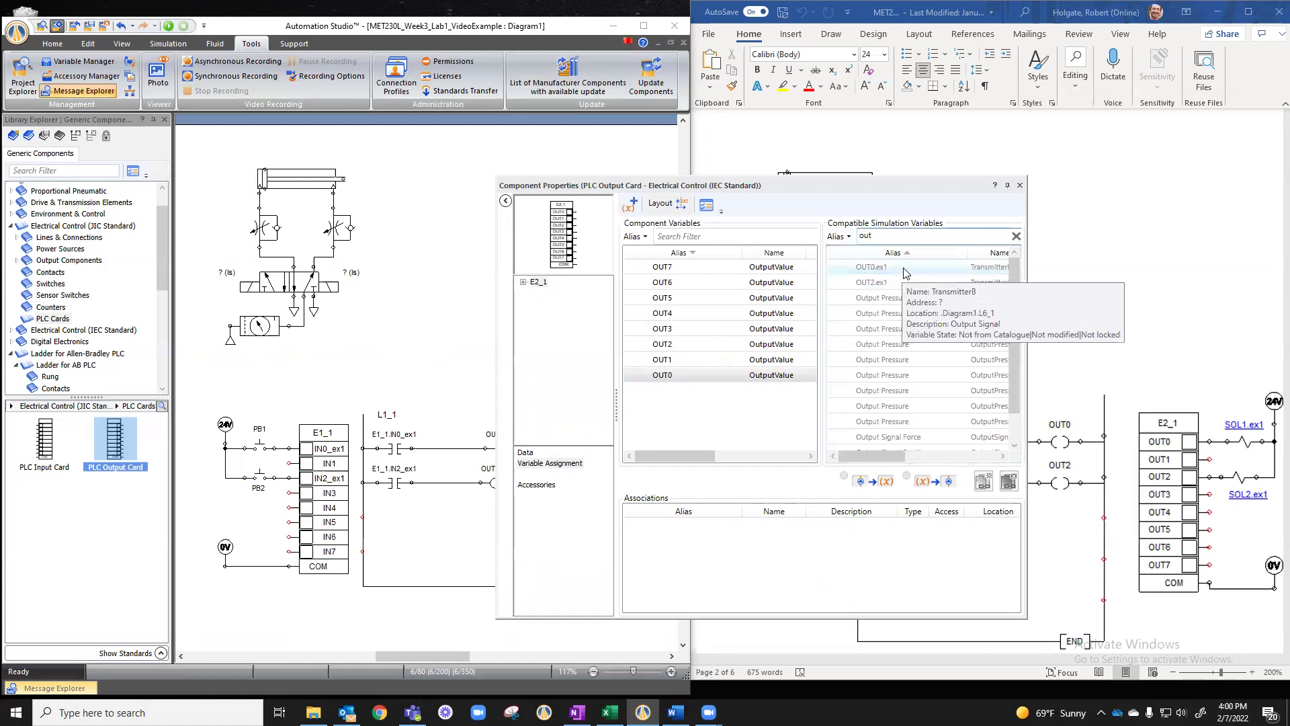
pyautogui.click(708, 378)
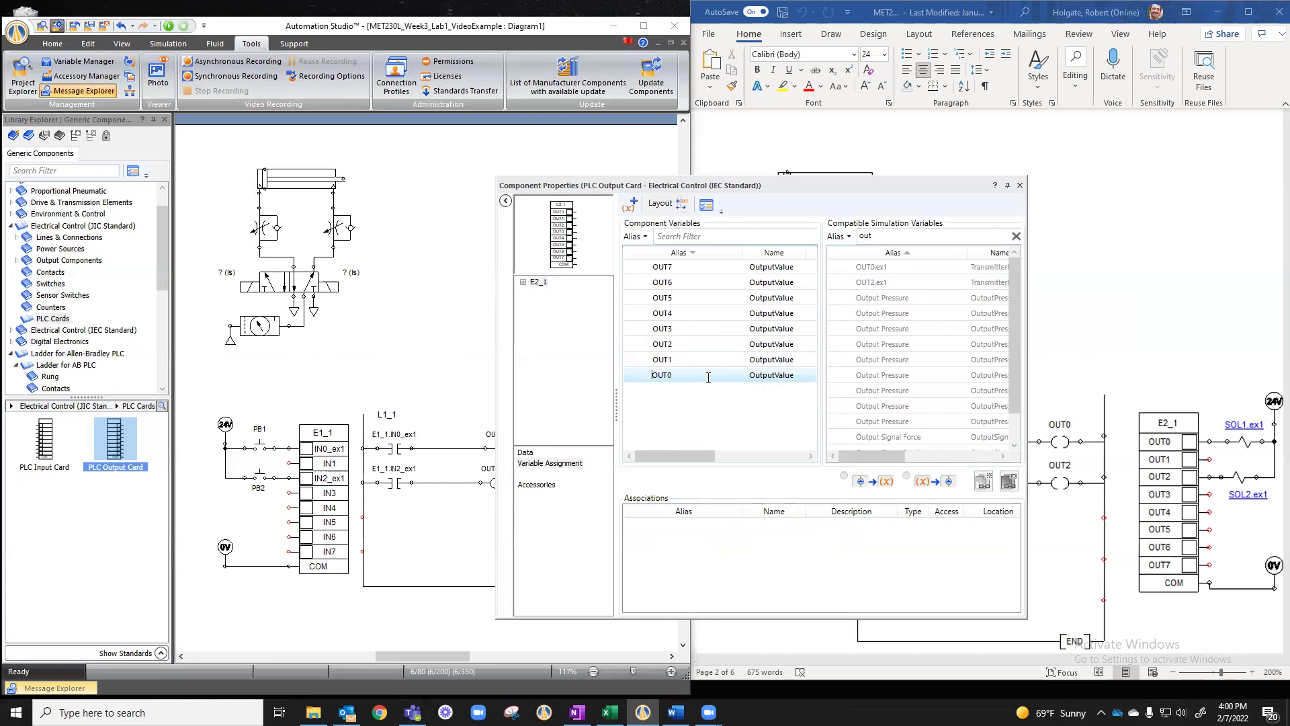
pyautogui.moveTo(896, 272)
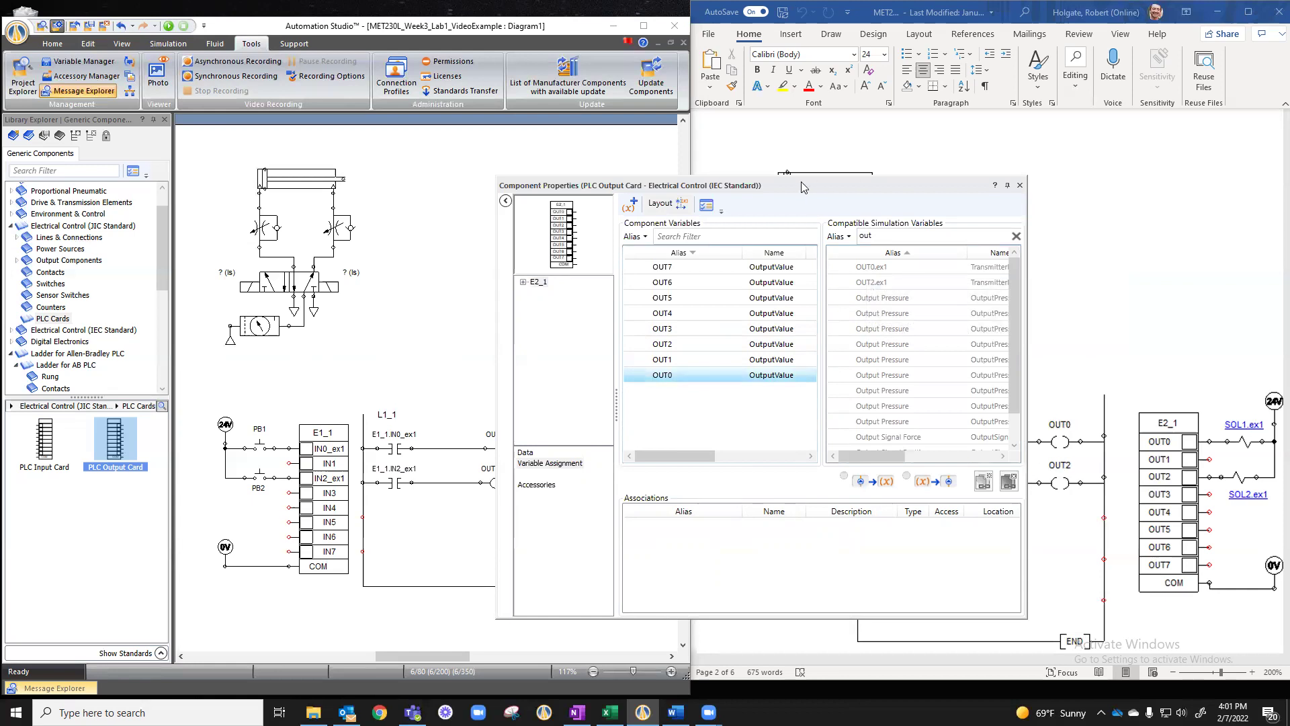
pyautogui.moveTo(801, 181); pyautogui.dragTo(853, 175)
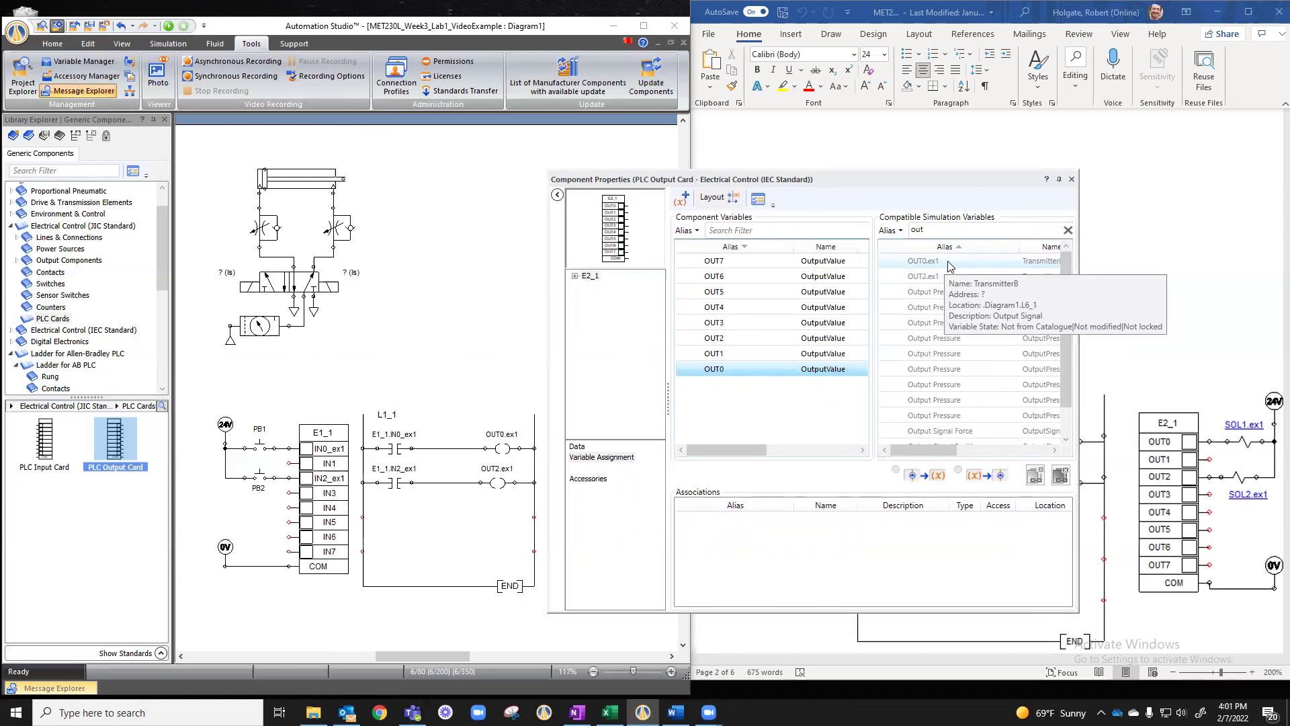
pyautogui.doubleClick(949, 266)
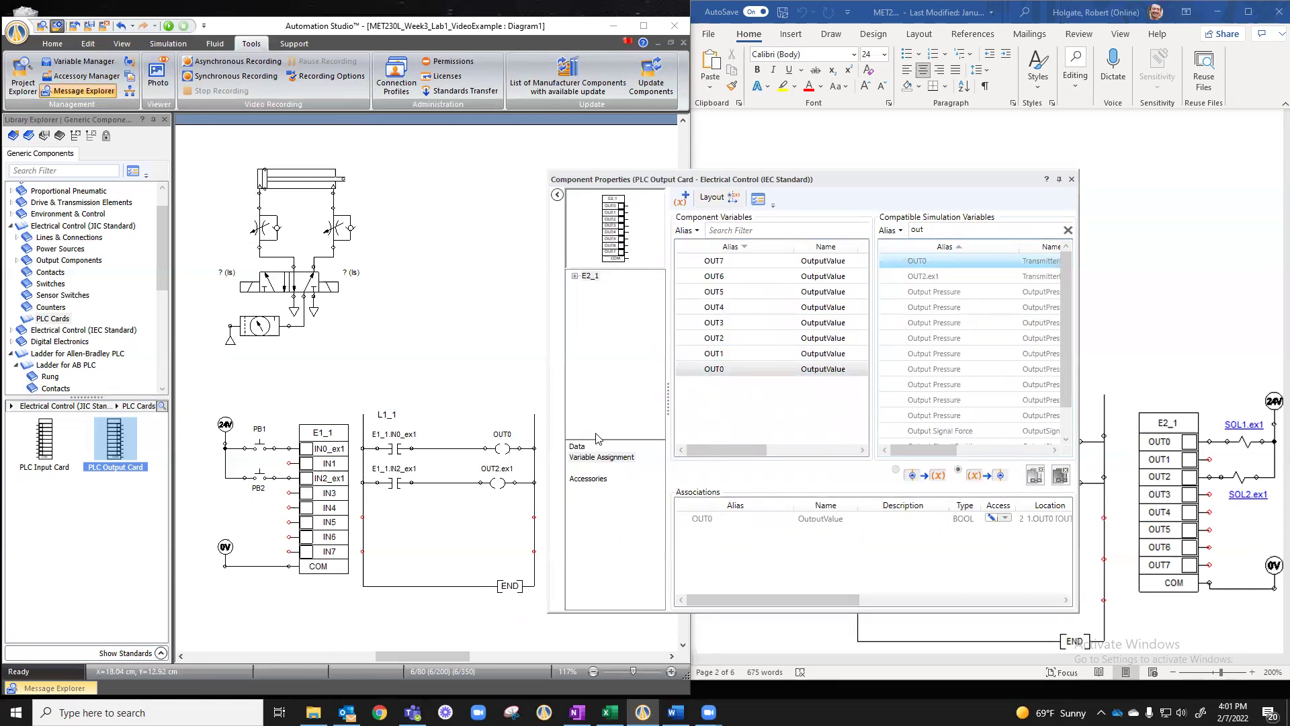
# Try to rename the output card's OUT2 alias to OUT2_ex1
pyautogui.click(742, 338)
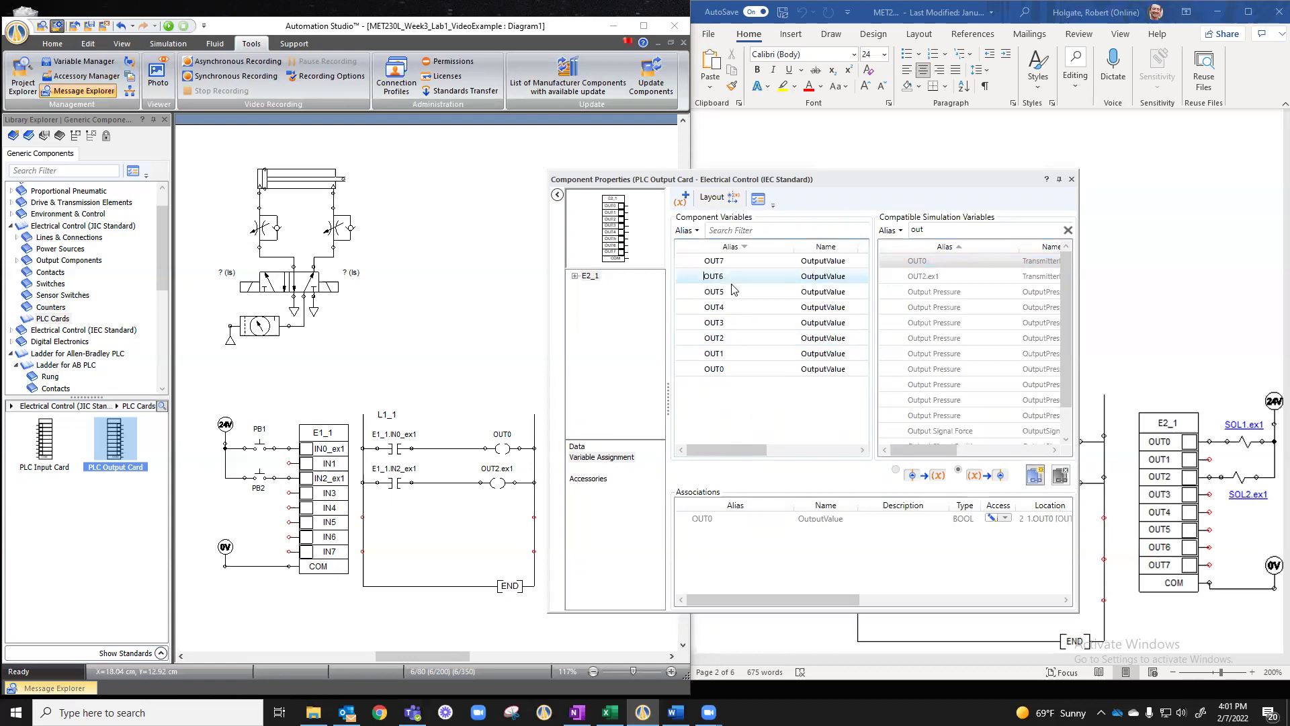
pyautogui.click(729, 328)
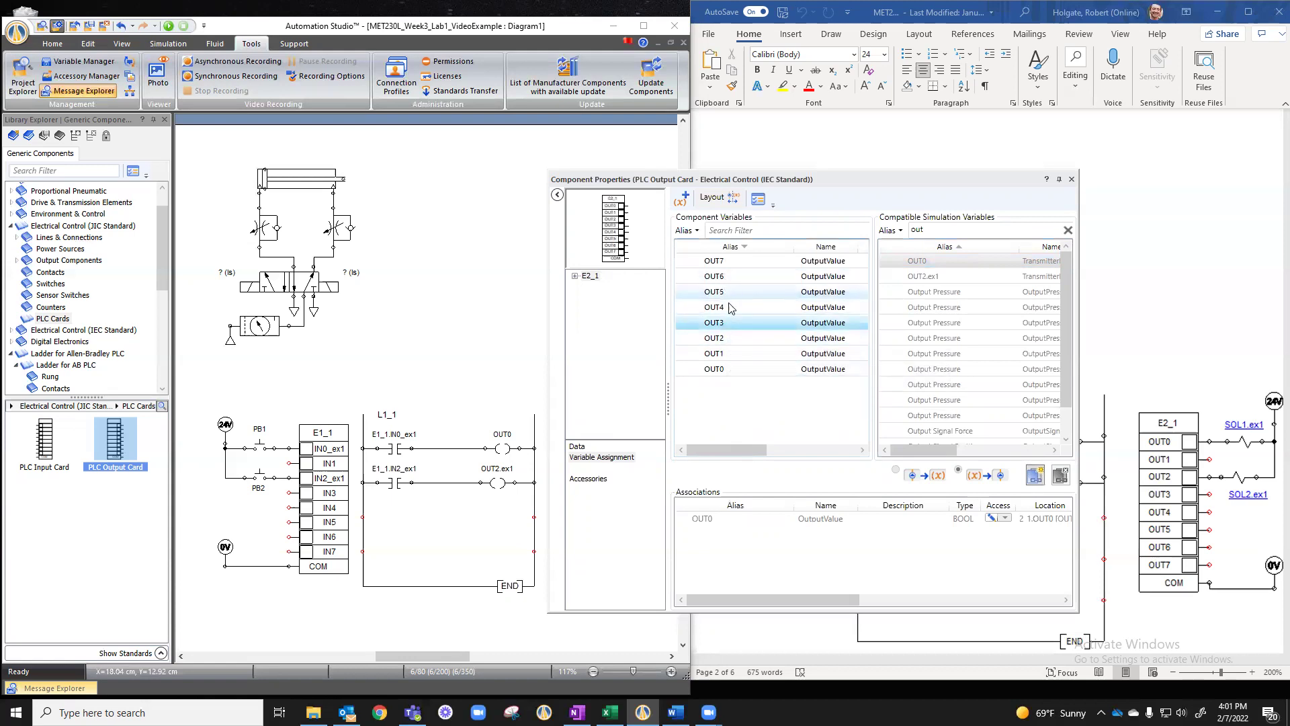
pyautogui.click(737, 338)
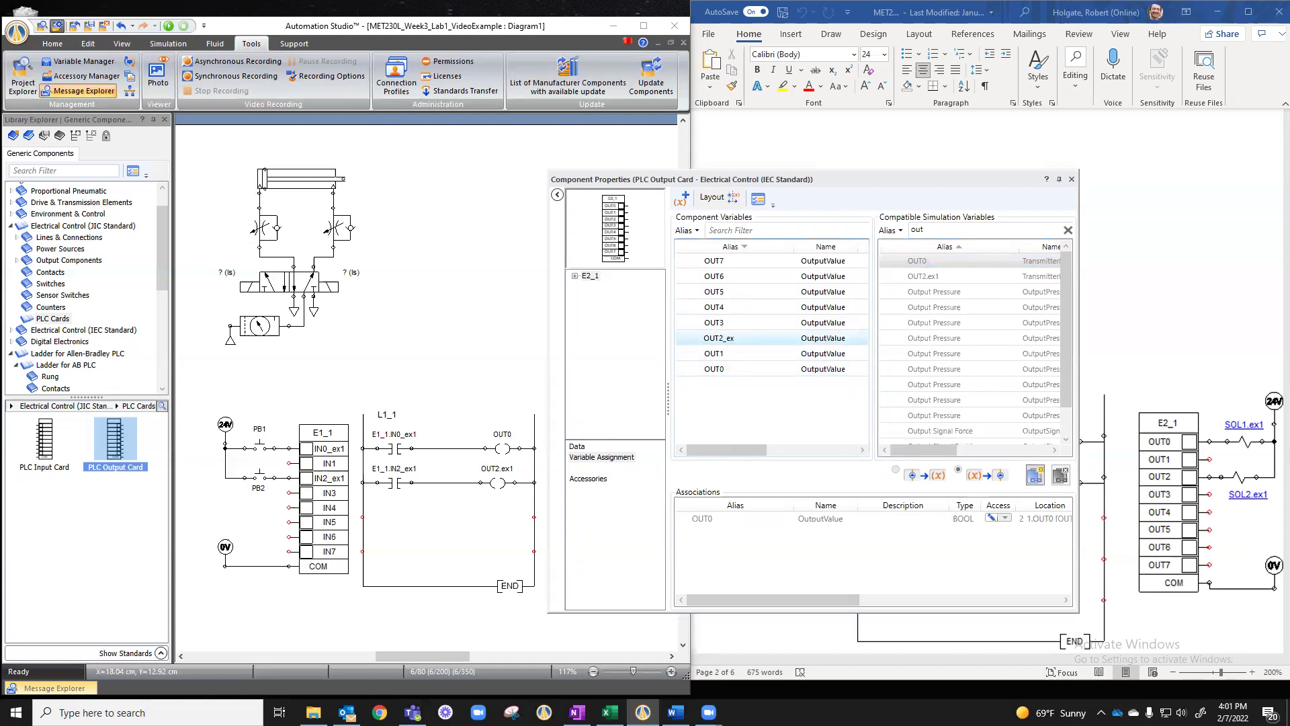
pyautogui.write('_ex1')
pyautogui.press('Return')
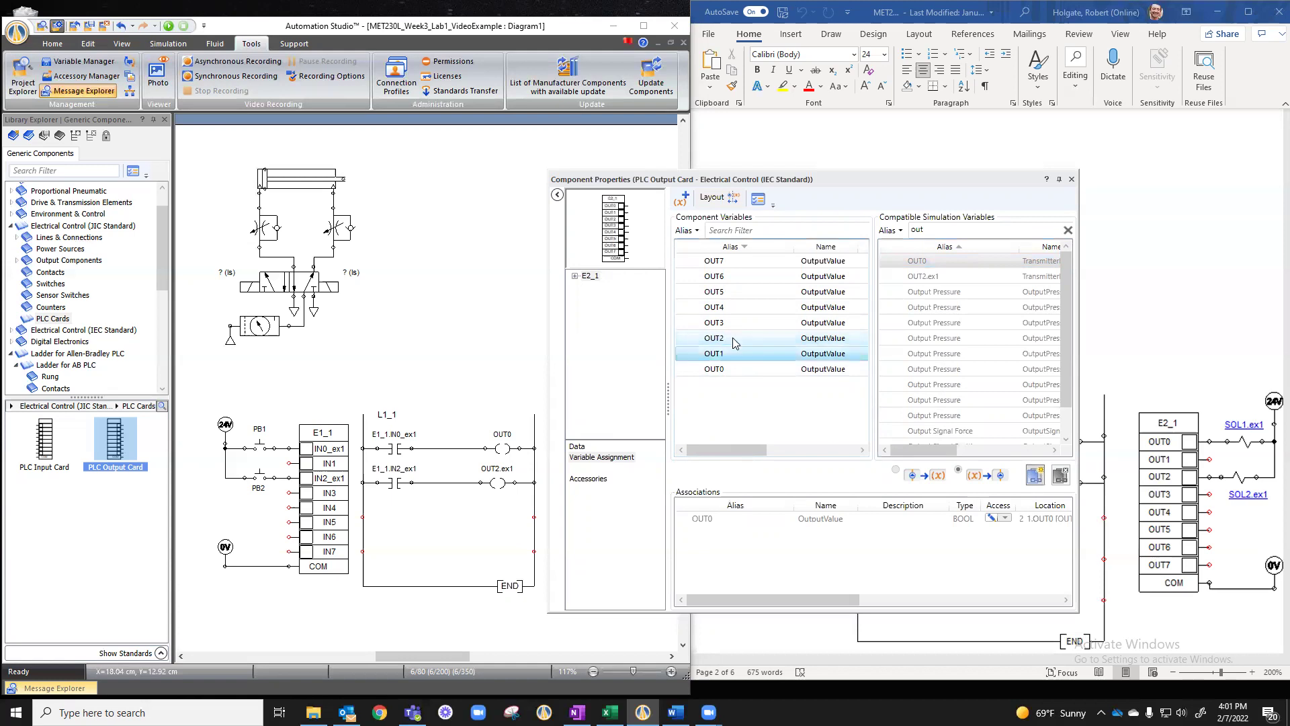
pyautogui.click(732, 338)
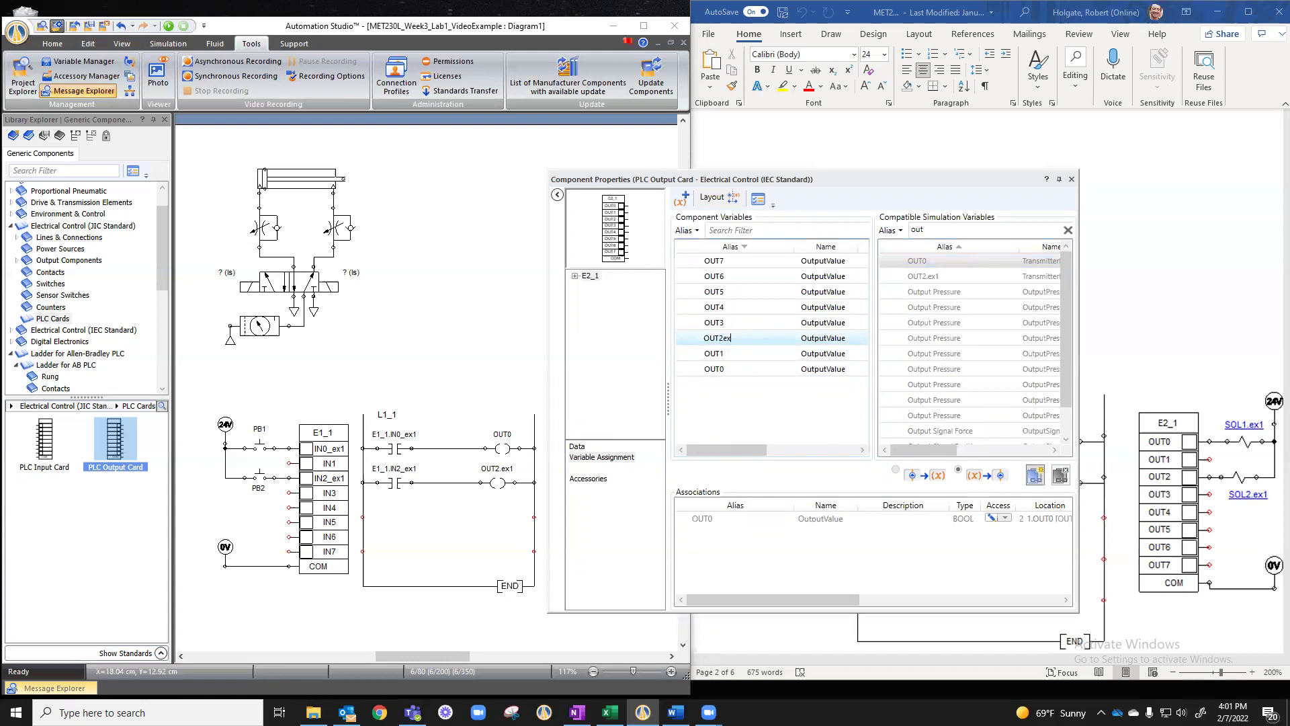
pyautogui.press('Return')
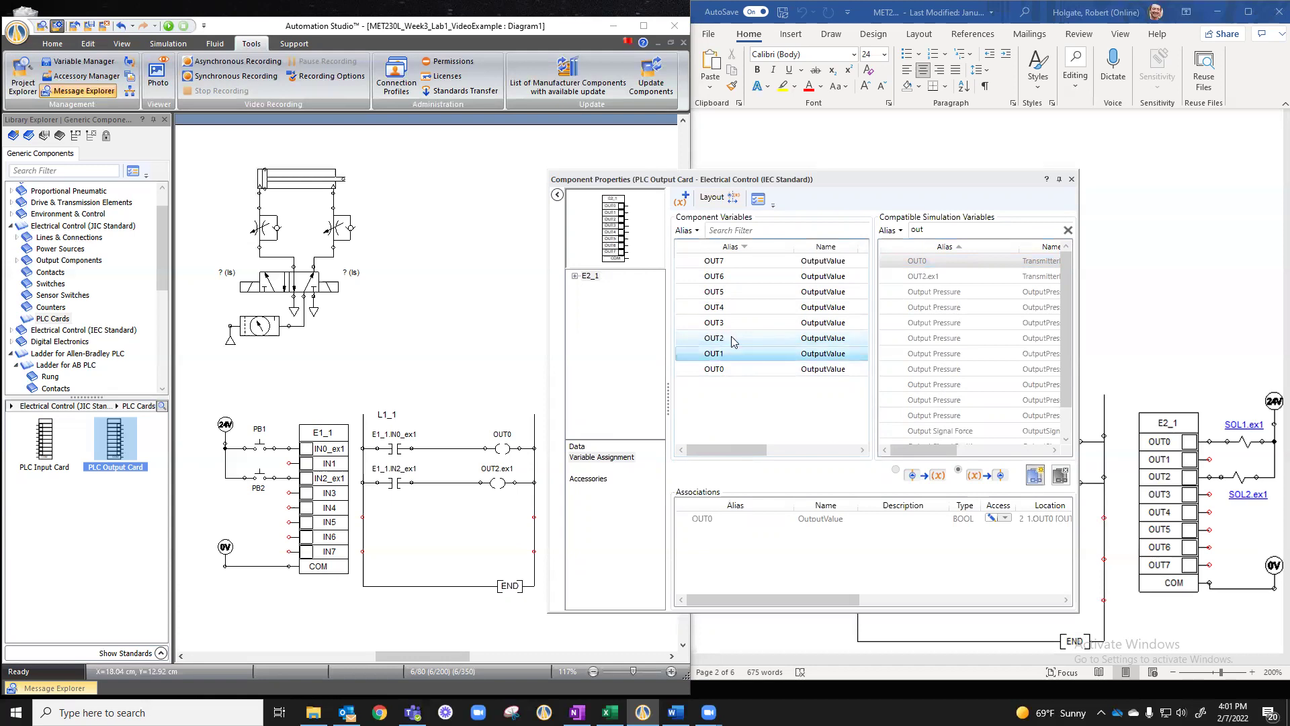
# Link the output card's OUT2 variable to the second-rung coil variable OUT2.ex1
pyautogui.click(929, 230)
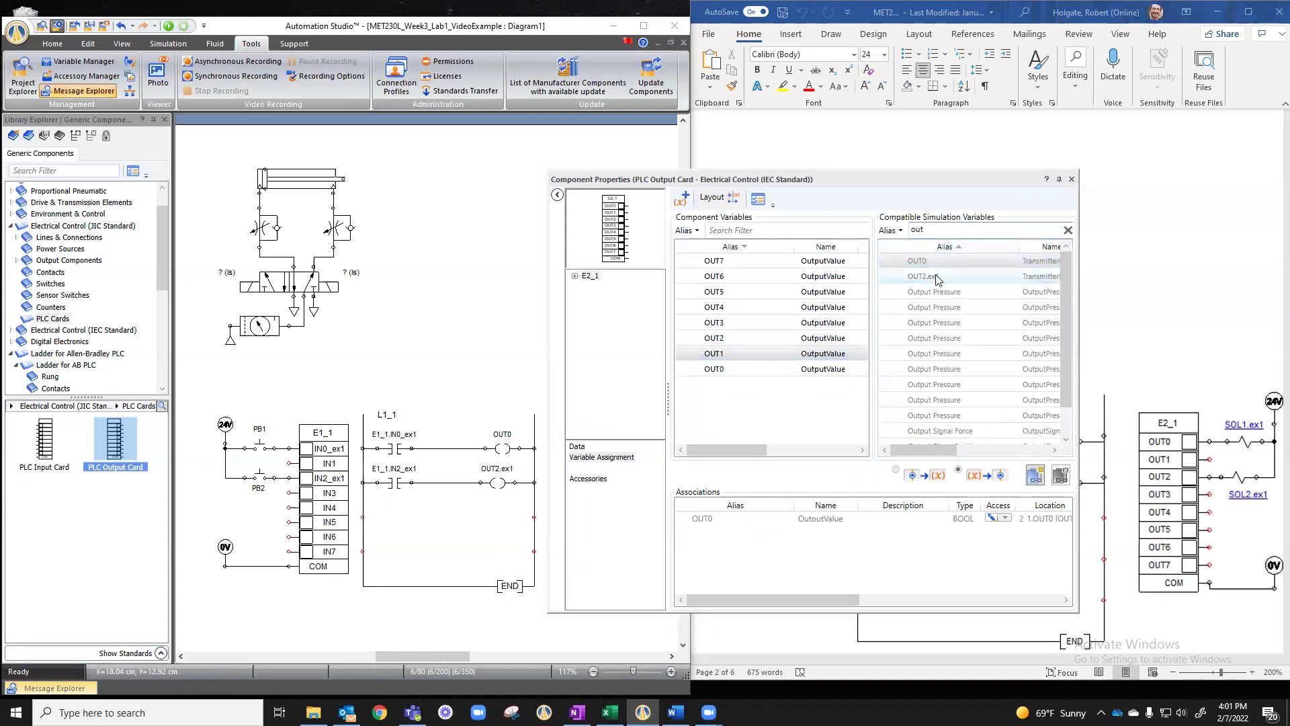
pyautogui.click(741, 337)
pyautogui.moveTo(740, 337); pyautogui.dragTo(946, 277)
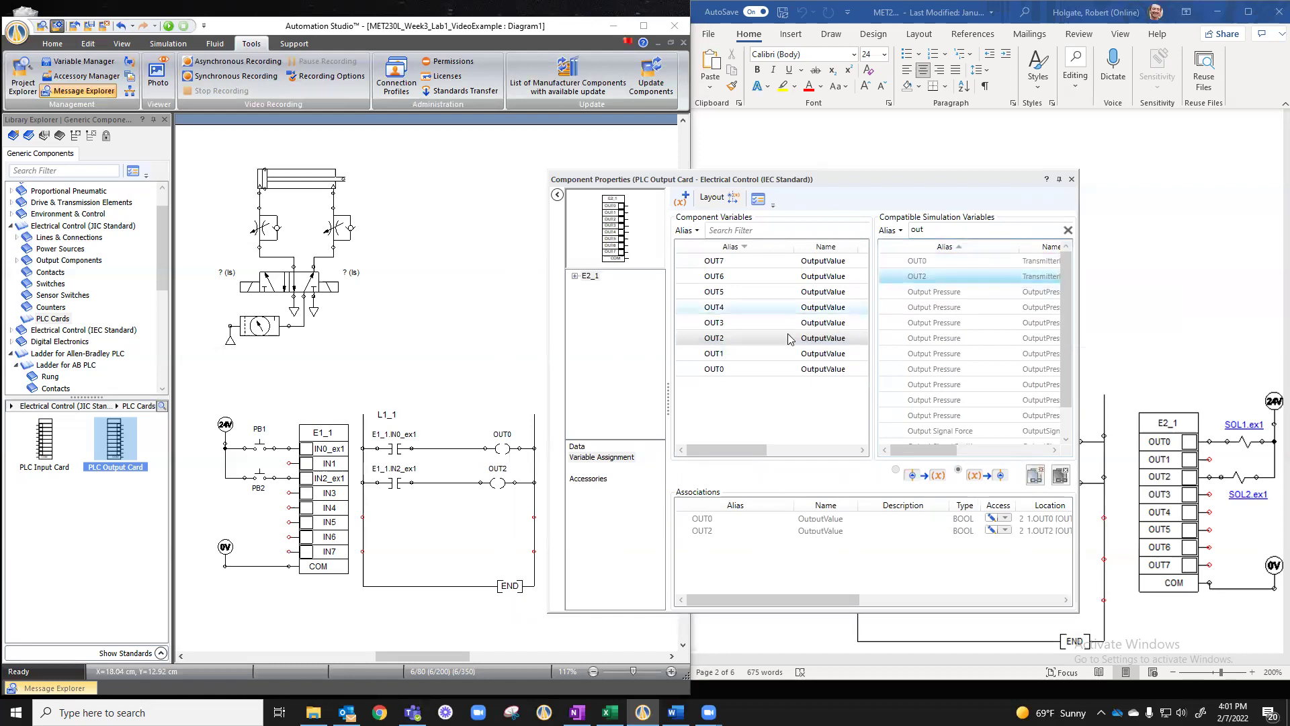
# Try to rename the linked OUT2 alias on the output card with a dot-separated ex suffix
pyautogui.click(735, 338)
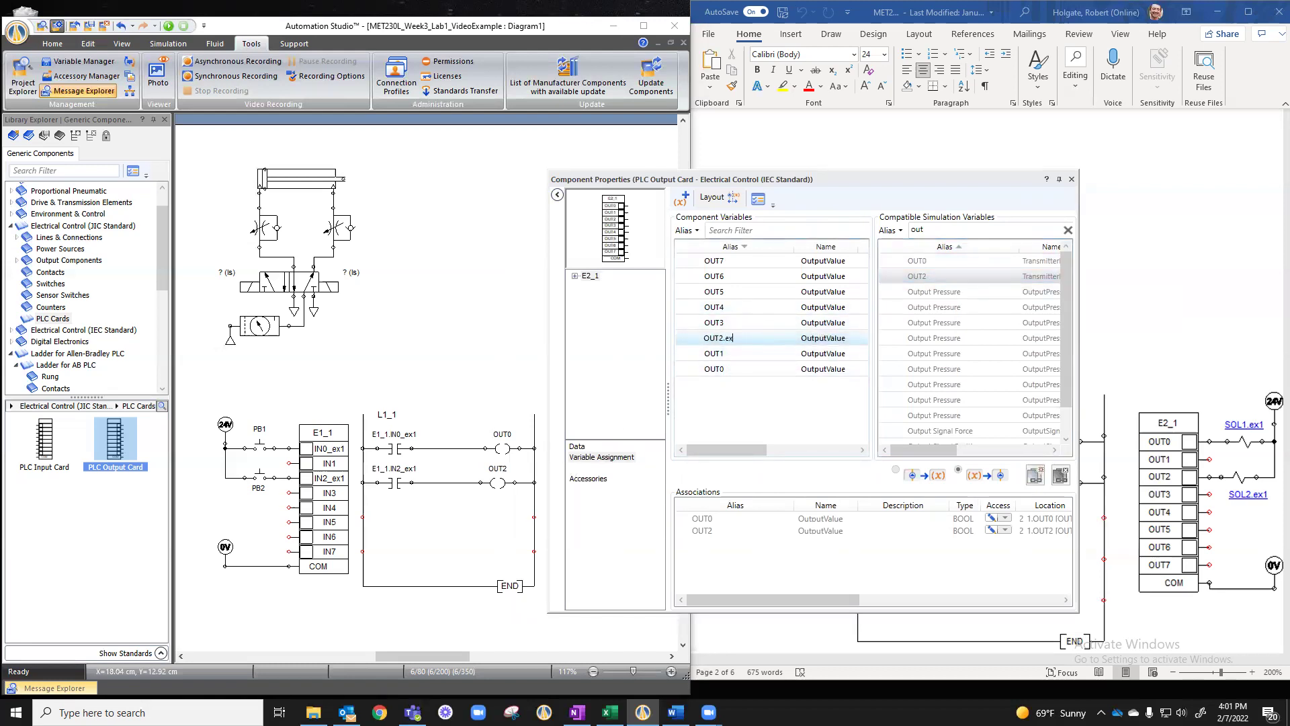
pyautogui.press('Escape')
pyautogui.press('Return')
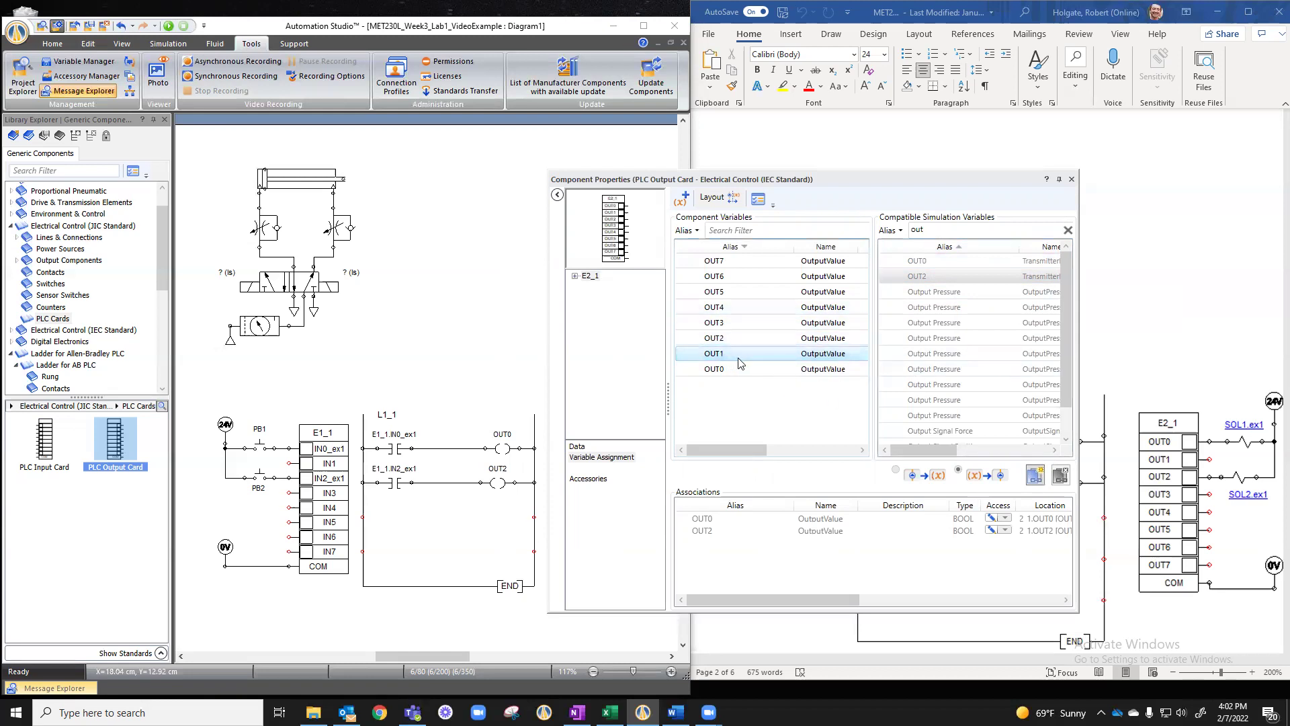
# Review output card E2_1's variable associations beside the ladder coils and close its properties
pyautogui.click(503, 449)
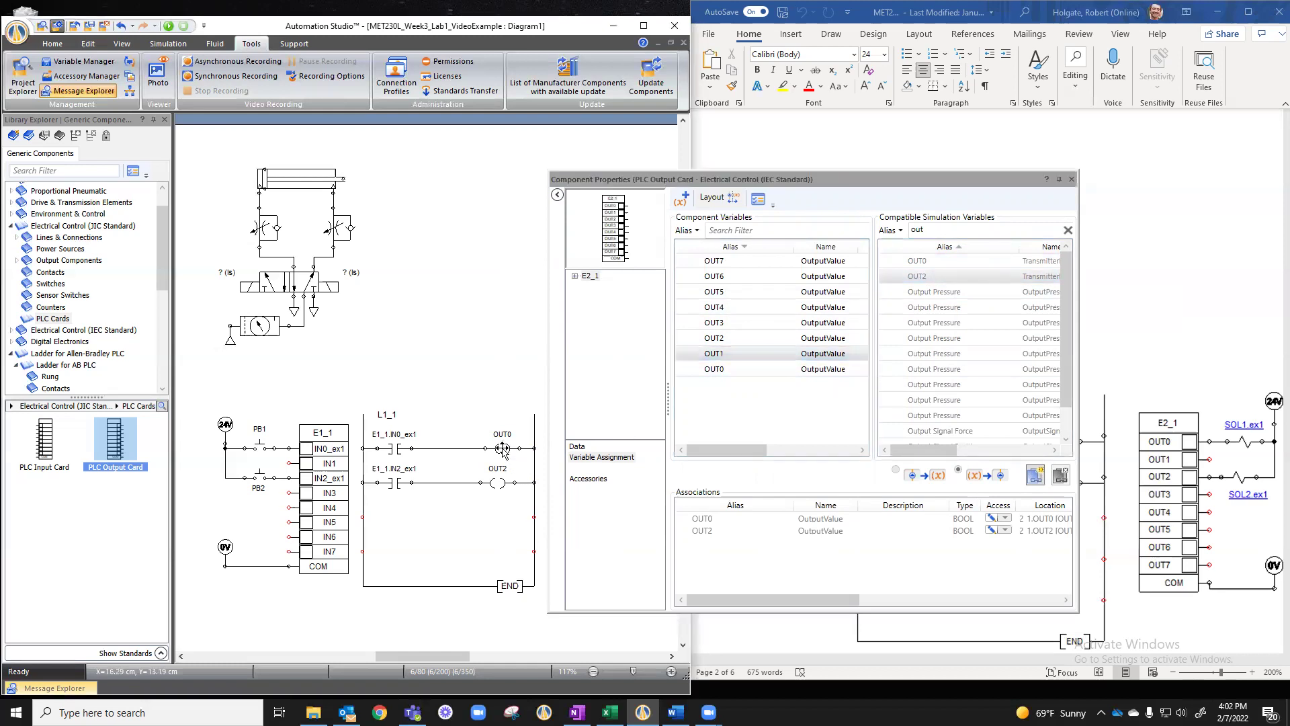
pyautogui.moveTo(773, 179); pyautogui.dragTo(937, 168)
pyautogui.click(566, 463)
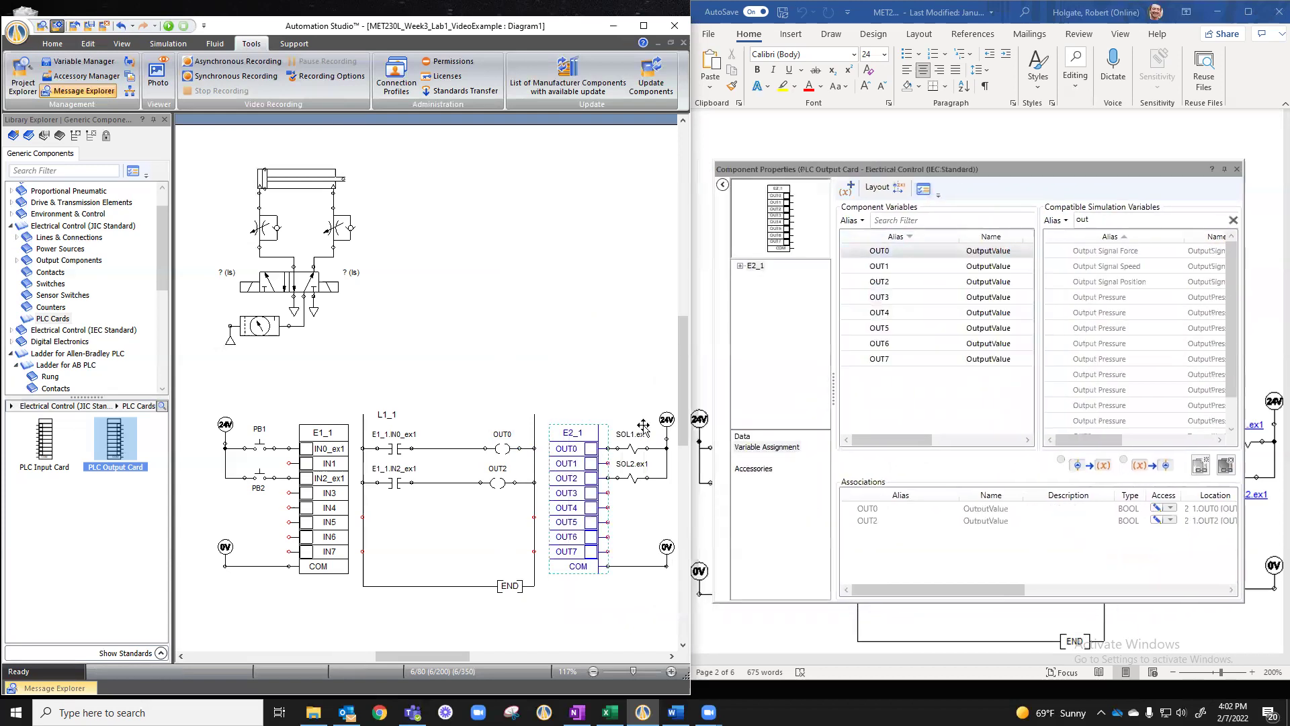
pyautogui.click(903, 358)
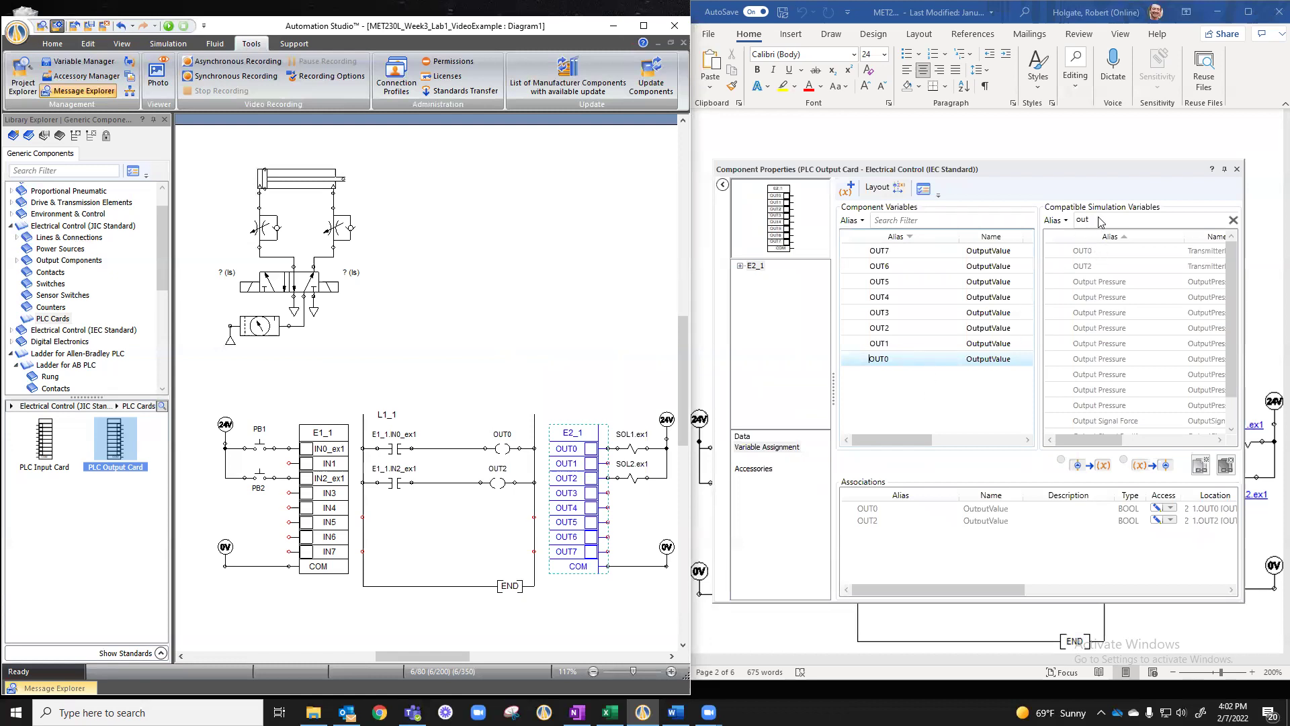
pyautogui.click(1235, 174)
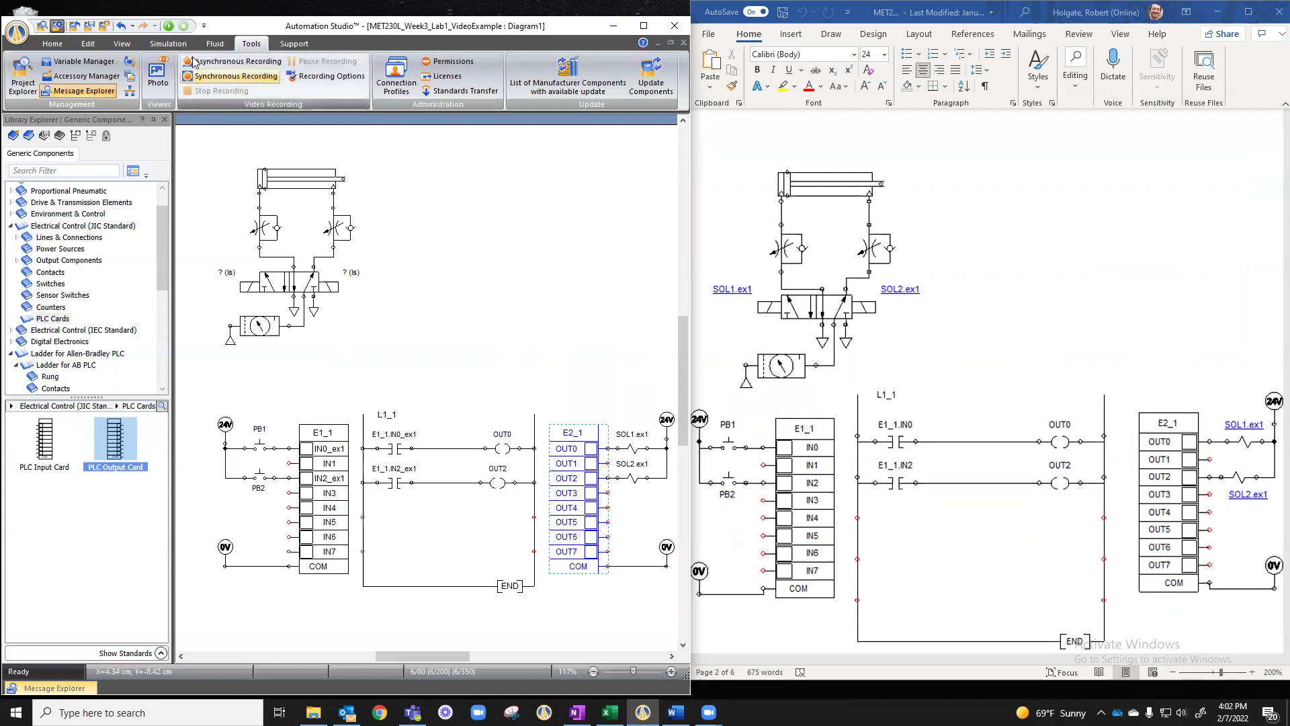
# Rerun the simulation with PB1 actuated to check output OUT0 and solenoid SOL1.ex1, and stop it
pyautogui.click(168, 26)
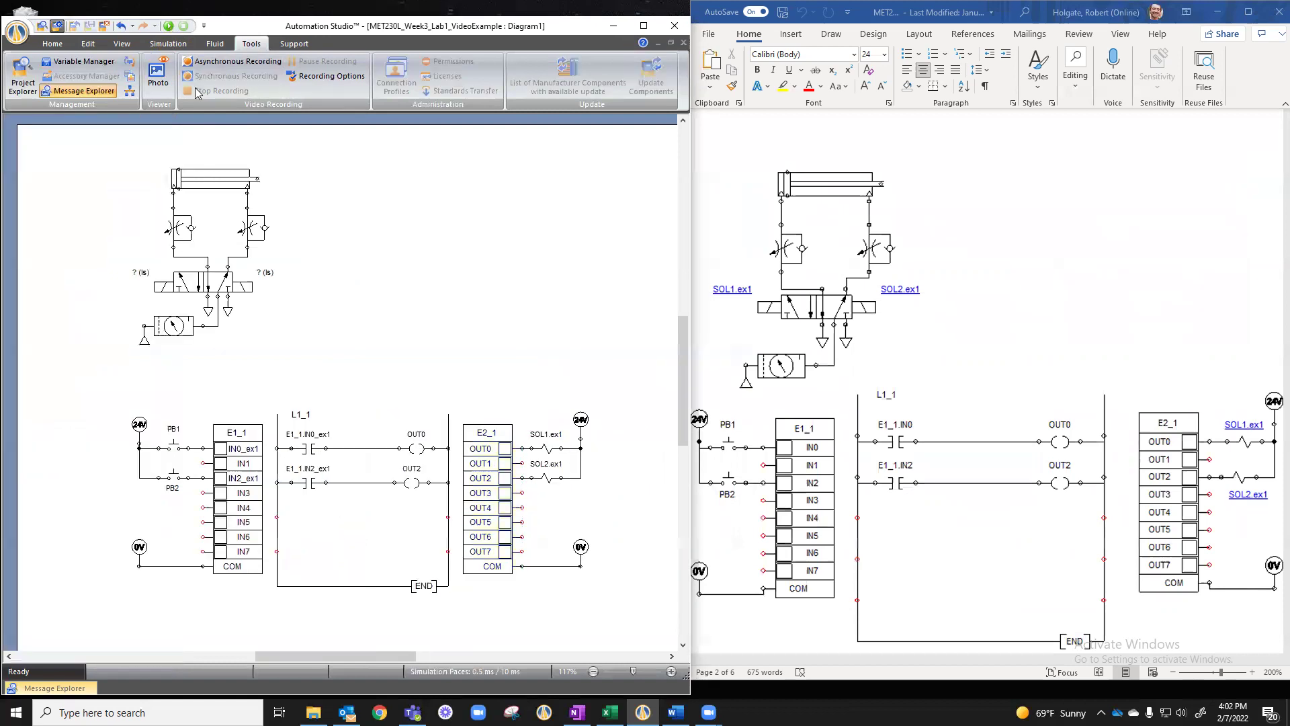
pyautogui.click(175, 448)
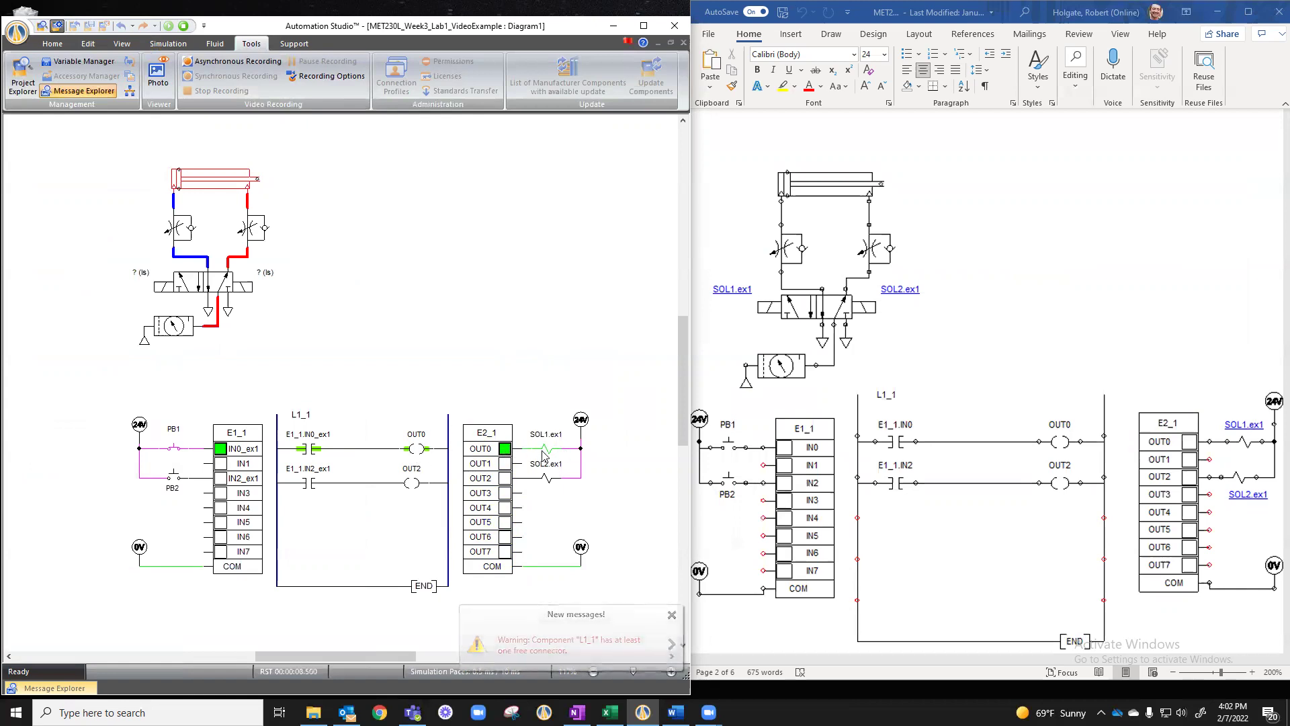
pyautogui.click(183, 25)
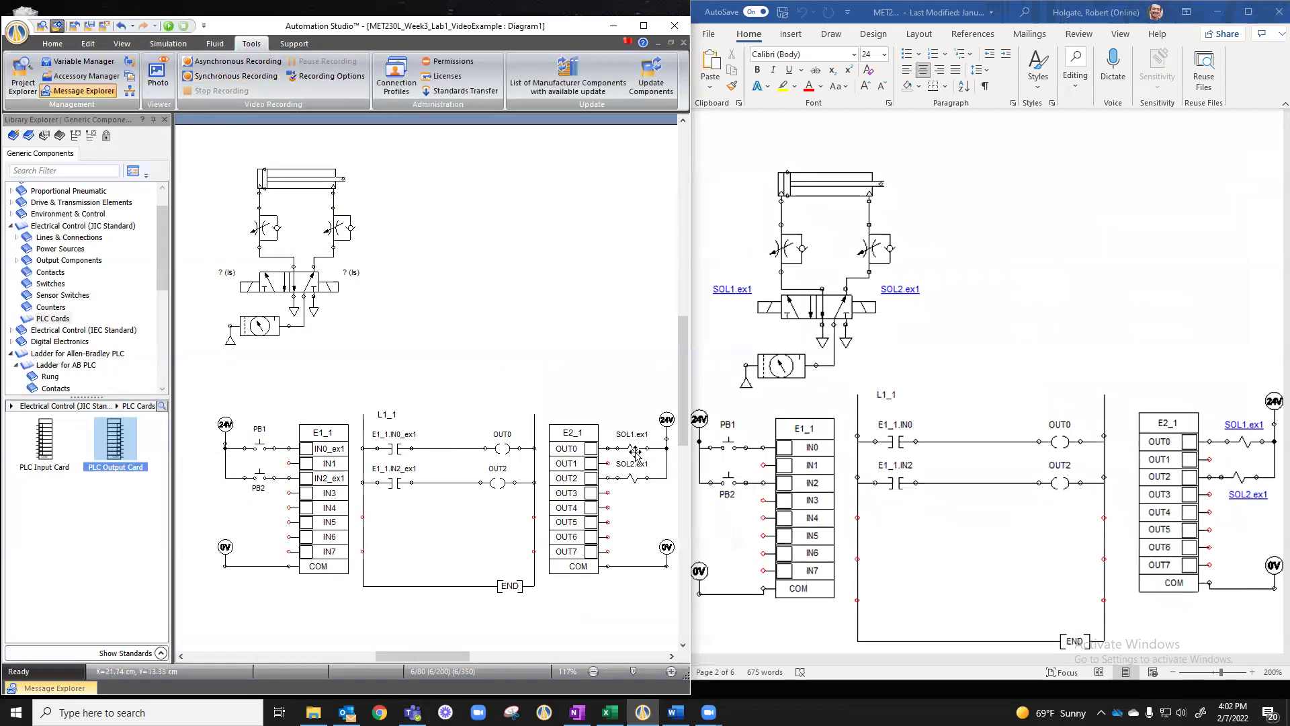
# Link the directional valve's left-hand solenoid to the SOL1.ex1 variable, filtering the compatible simulation variables by "sol"
pyautogui.doubleClick(280, 285)
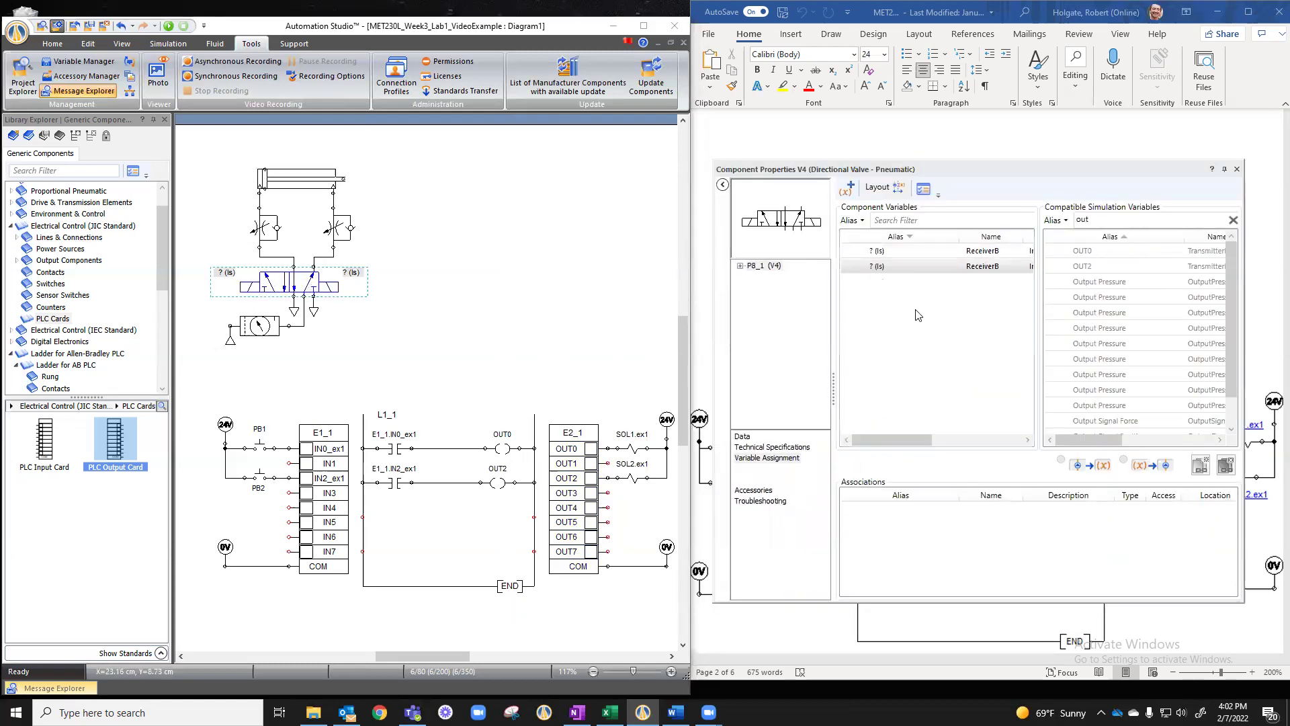
pyautogui.click(899, 254)
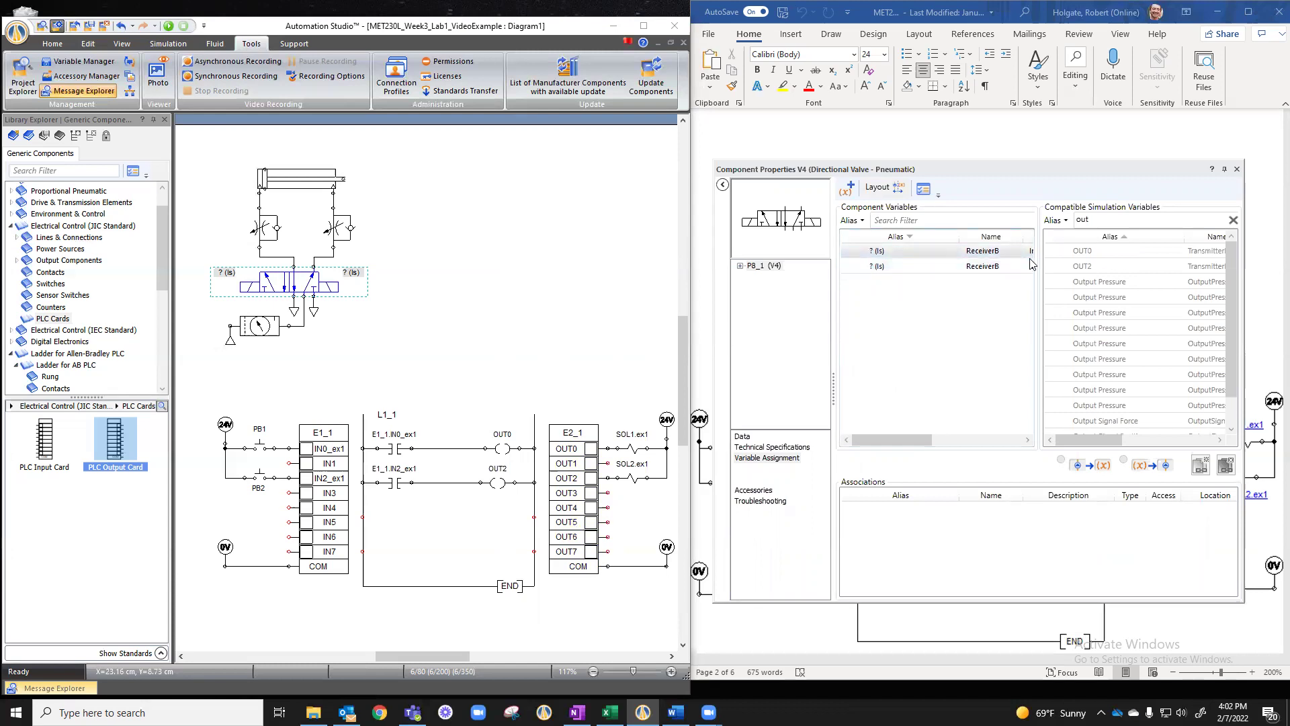
pyautogui.moveTo(910, 439); pyautogui.dragTo(883, 441)
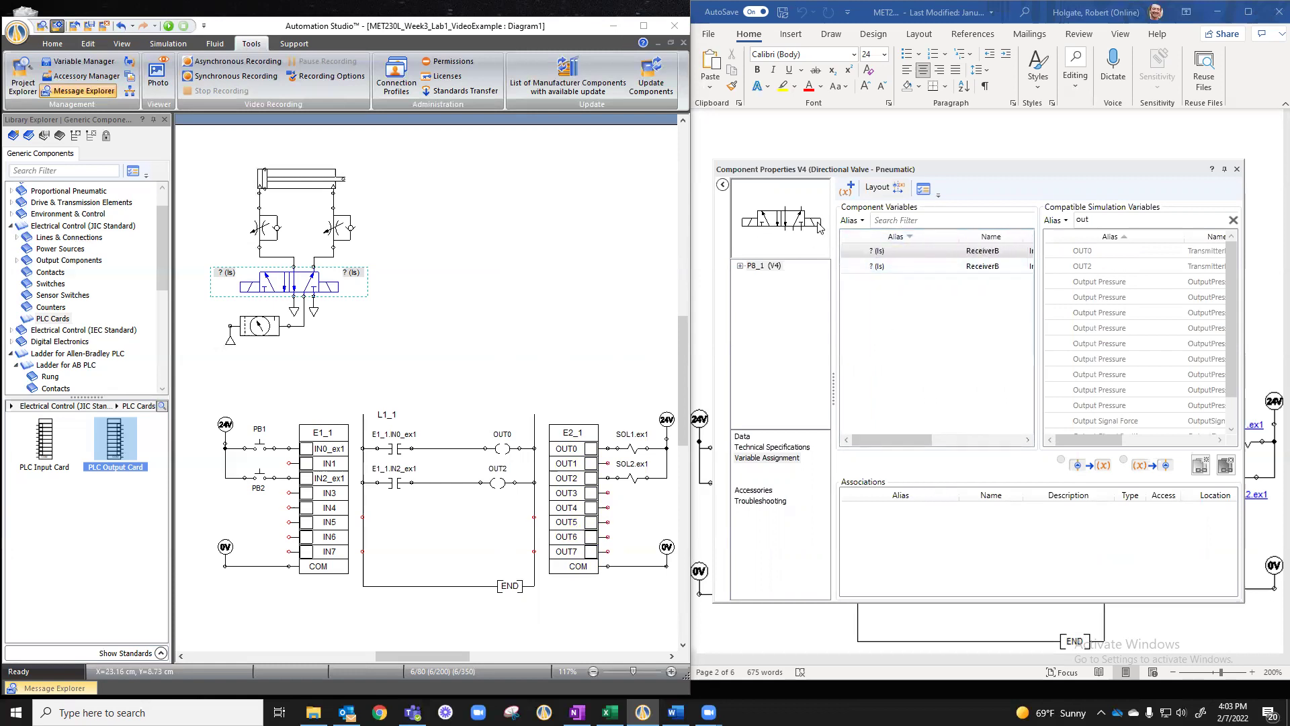
pyautogui.click(750, 225)
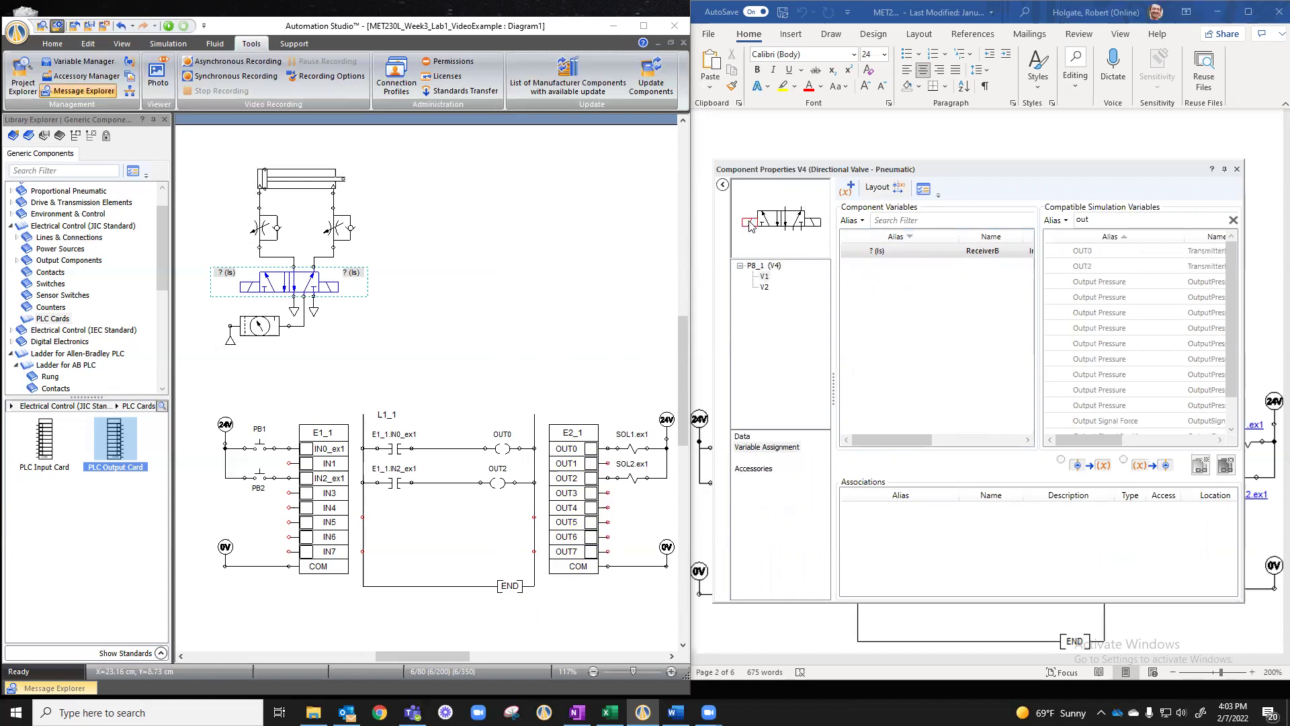
pyautogui.moveTo(973, 166); pyautogui.dragTo(656, 176)
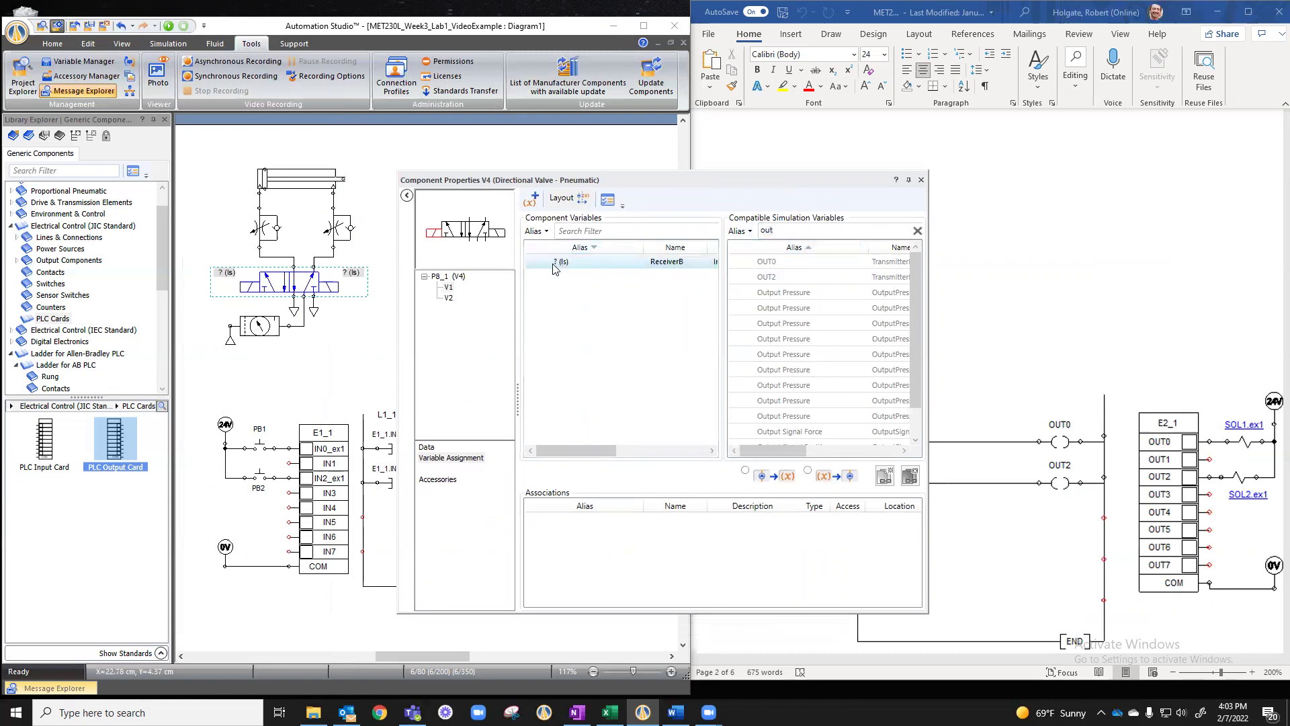
pyautogui.click(762, 230)
pyautogui.doubleClick(762, 230)
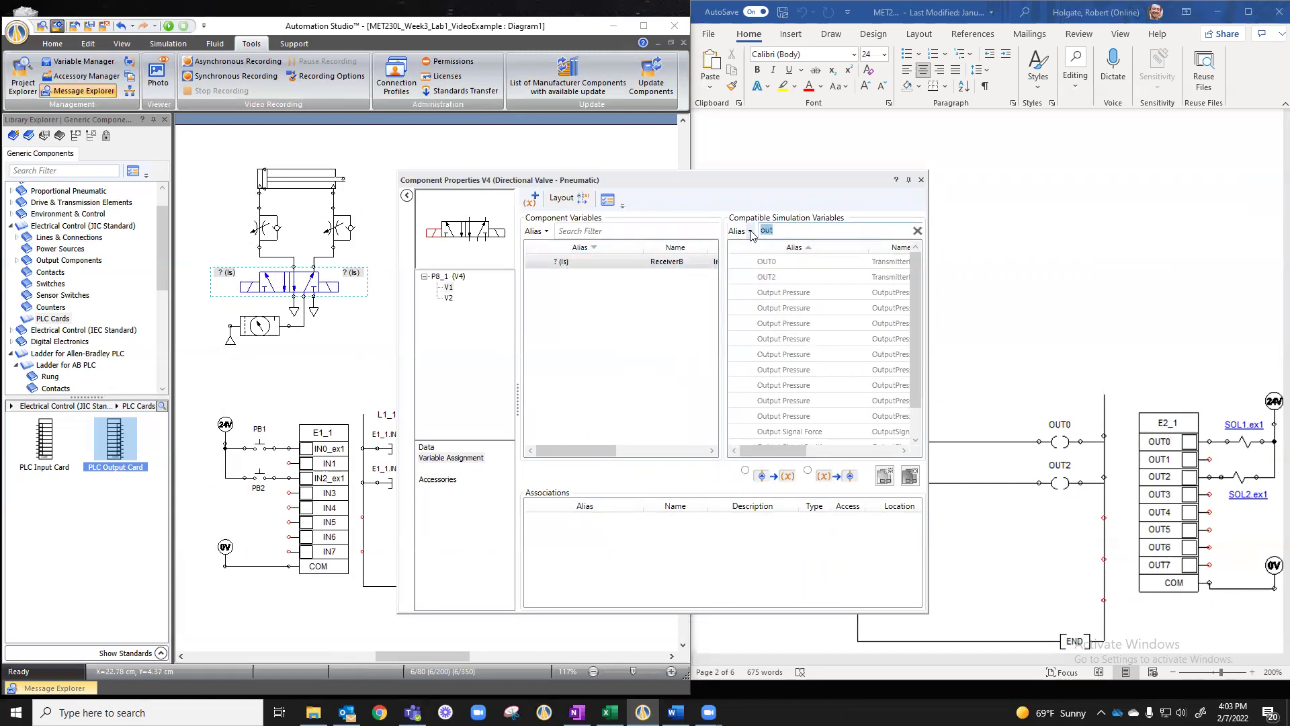
pyautogui.write('sol')
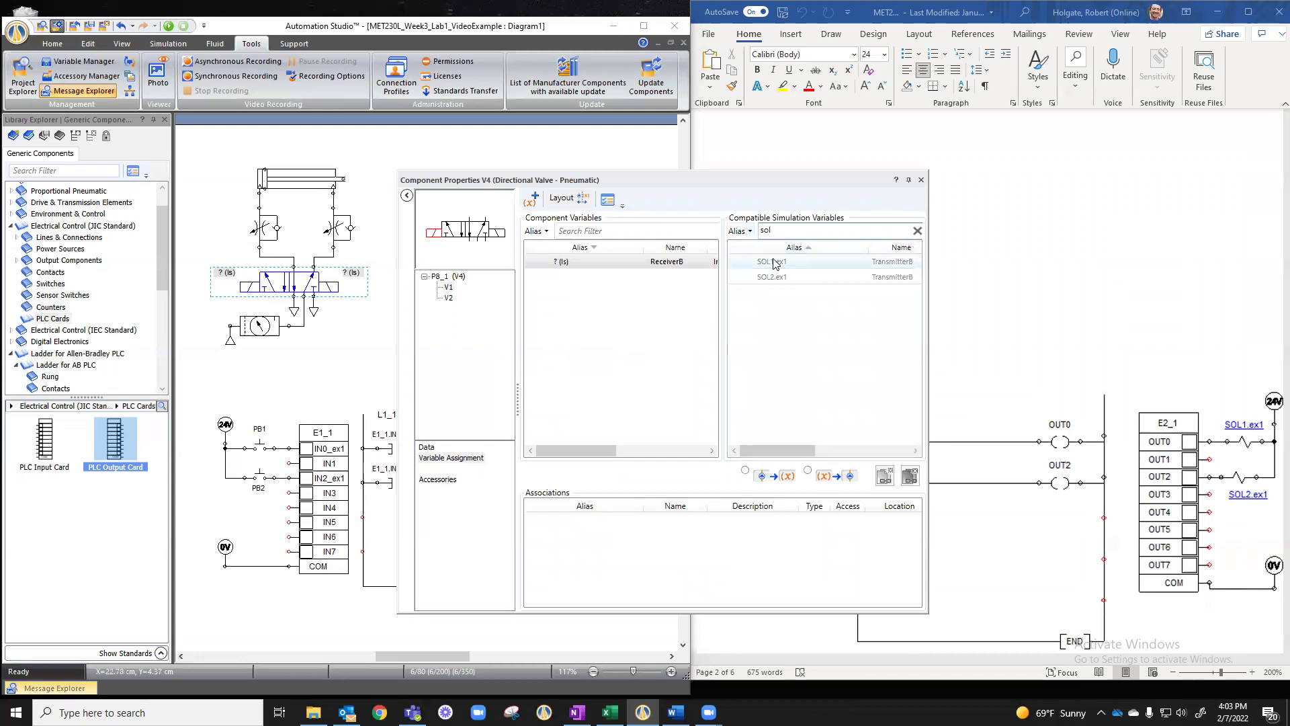
pyautogui.doubleClick(779, 265)
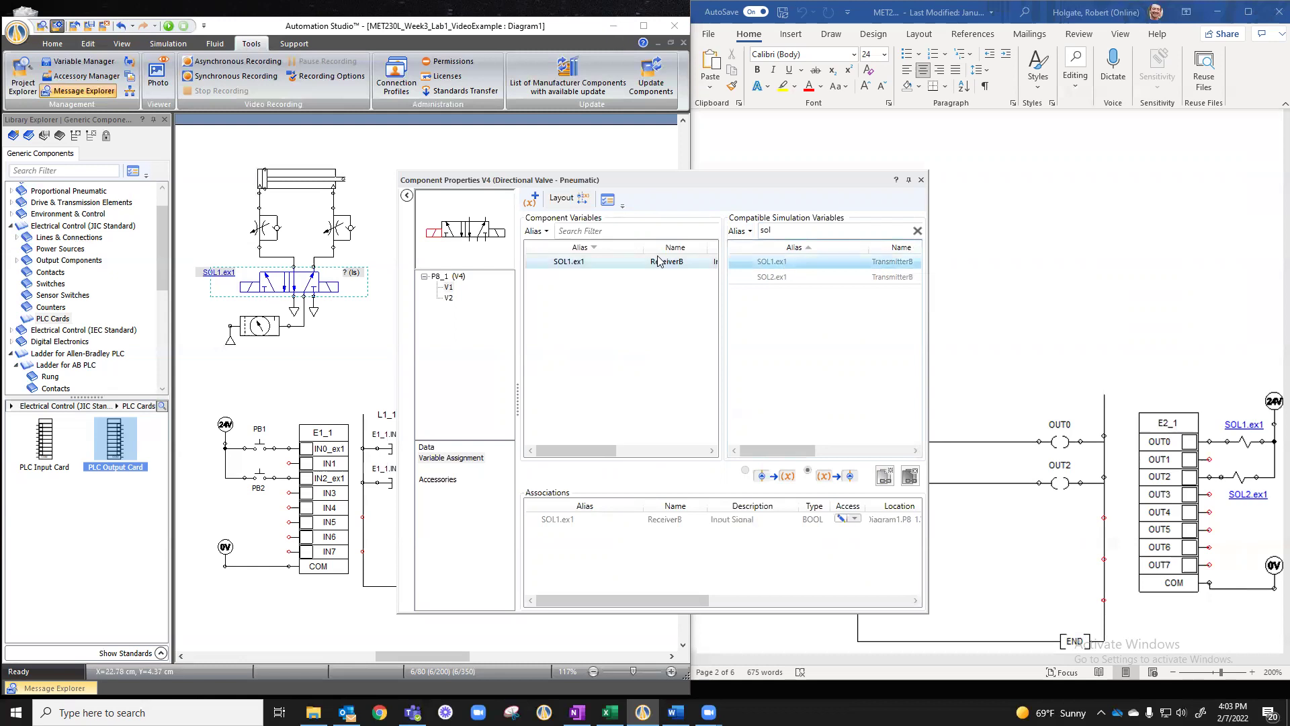
# Link the directional valve's right-hand solenoid to the SOL2.ex1 variable, review the valve's variable associations and close its properties
pyautogui.click(503, 237)
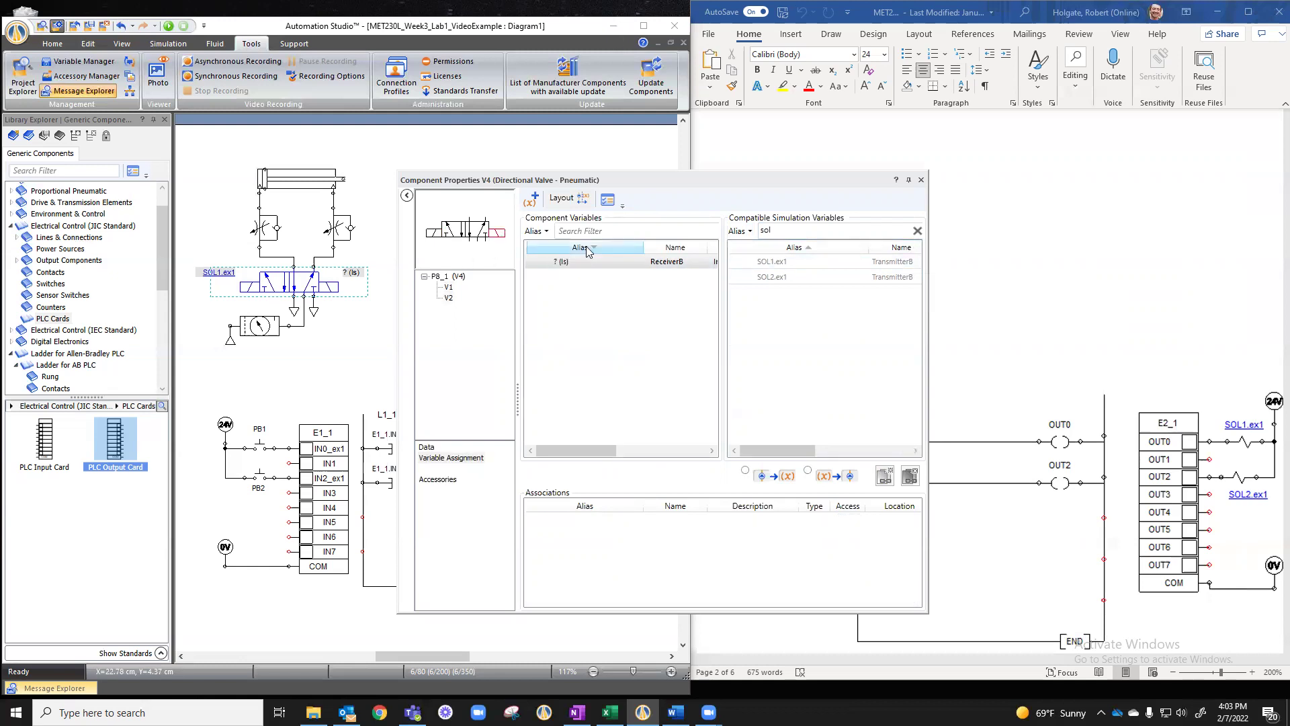
pyautogui.doubleClick(771, 279)
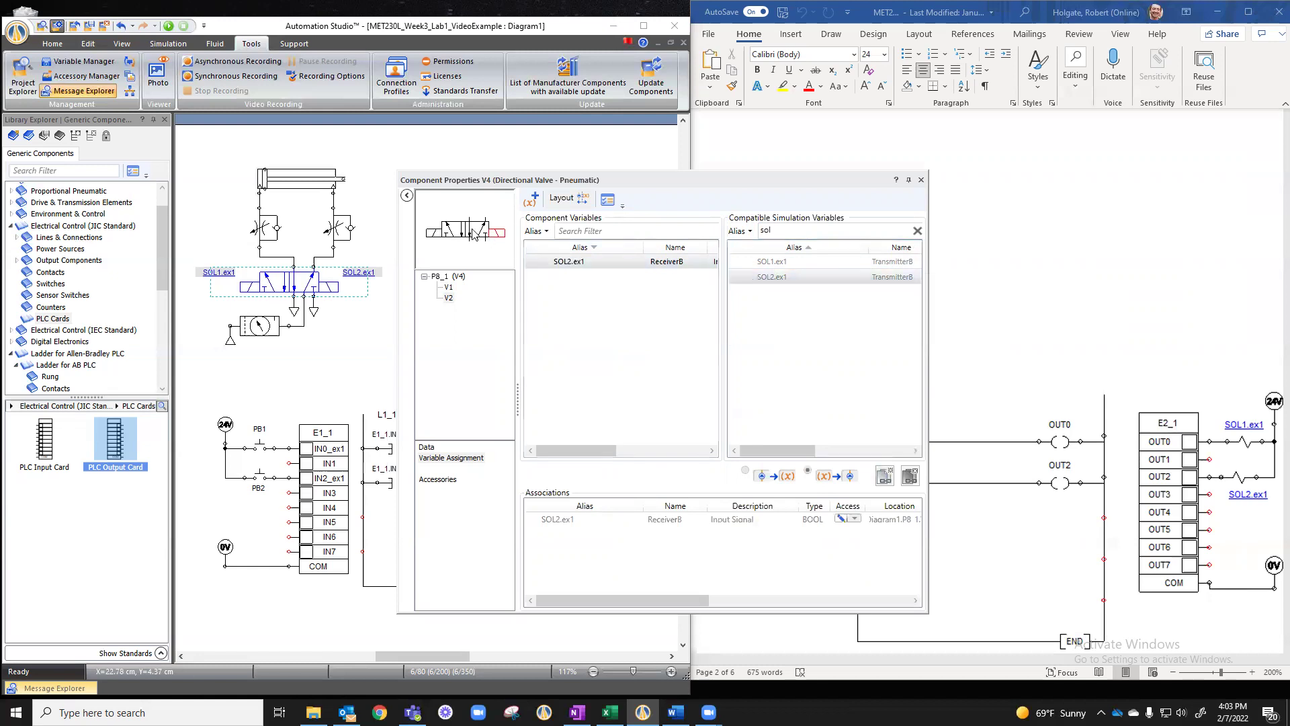
pyautogui.click(434, 226)
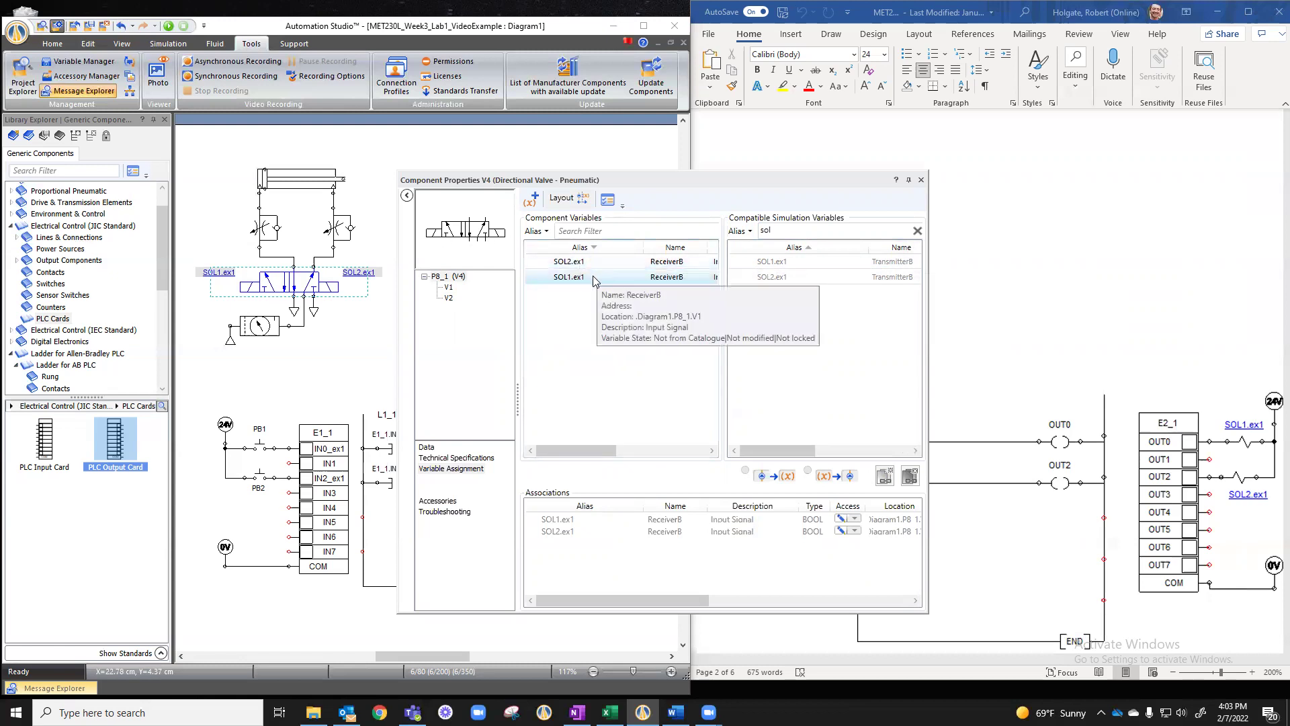
pyautogui.click(921, 180)
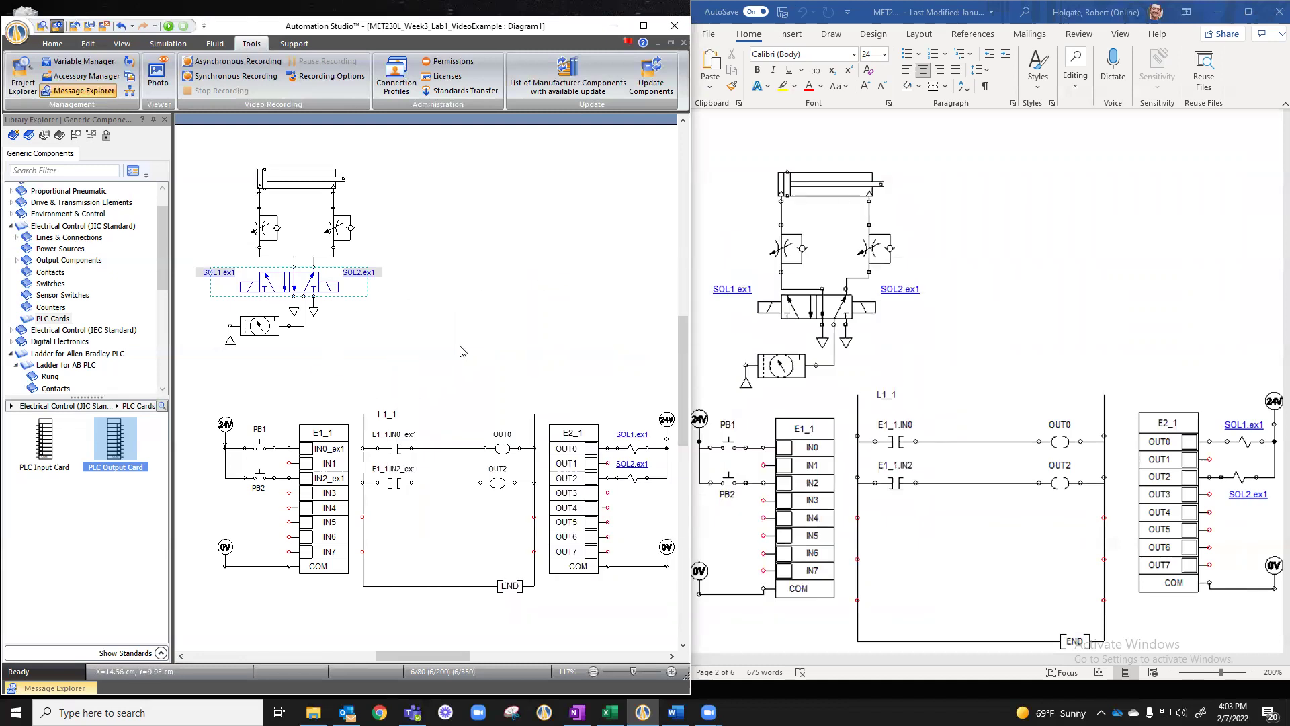
# Run the simulation, actuate PB2, PB1 and PB2 again to check the valve shifting and cylinder motion, and stop it
pyautogui.click(168, 26)
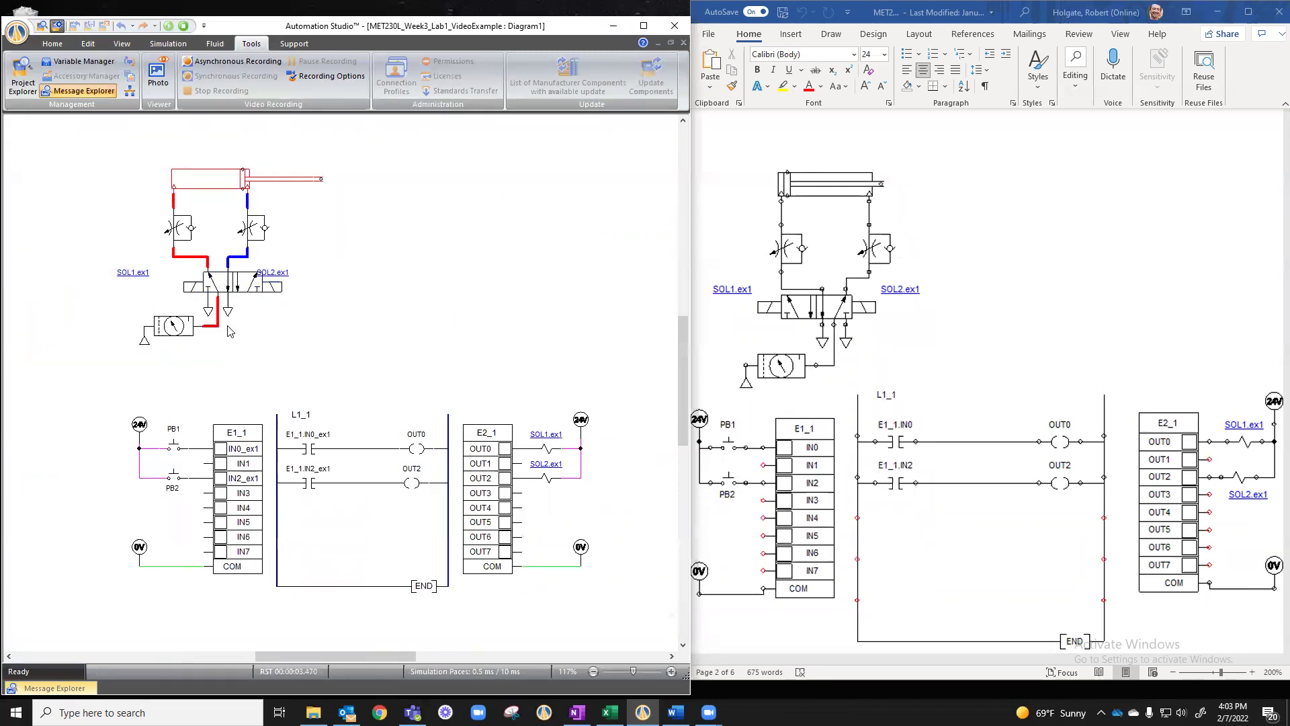
pyautogui.click(172, 477)
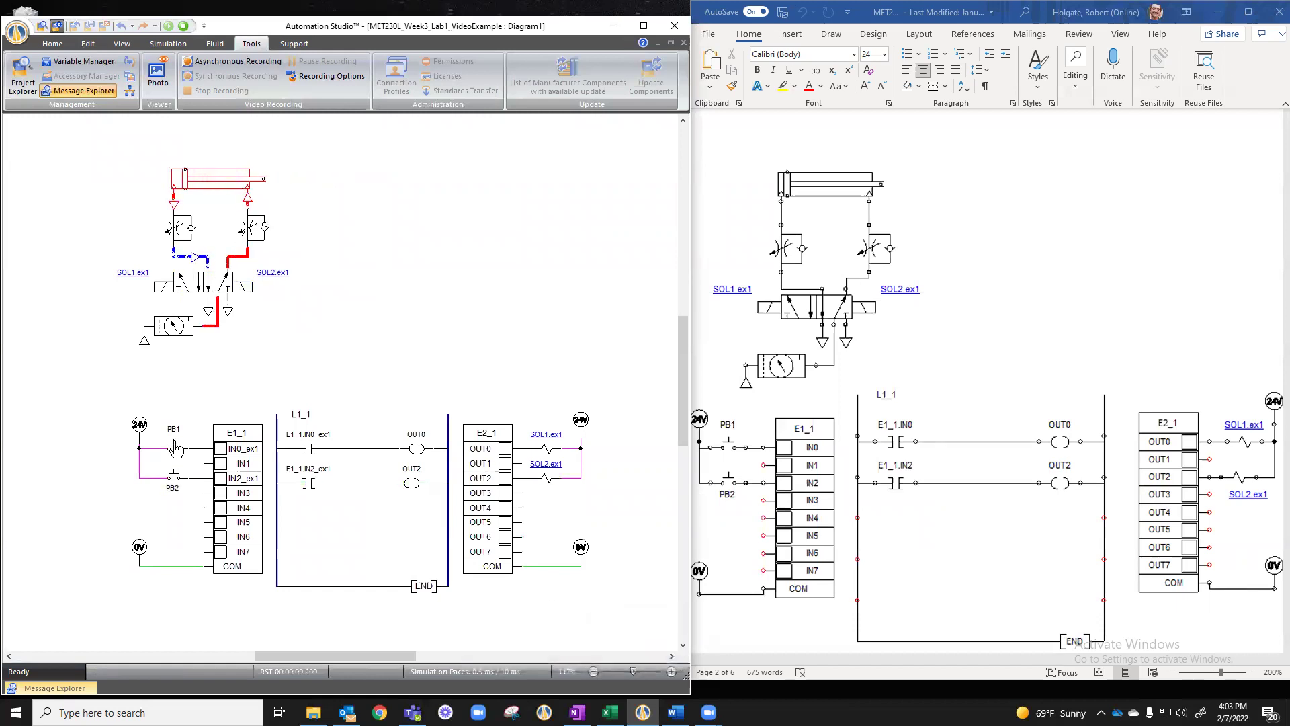
pyautogui.click(174, 448)
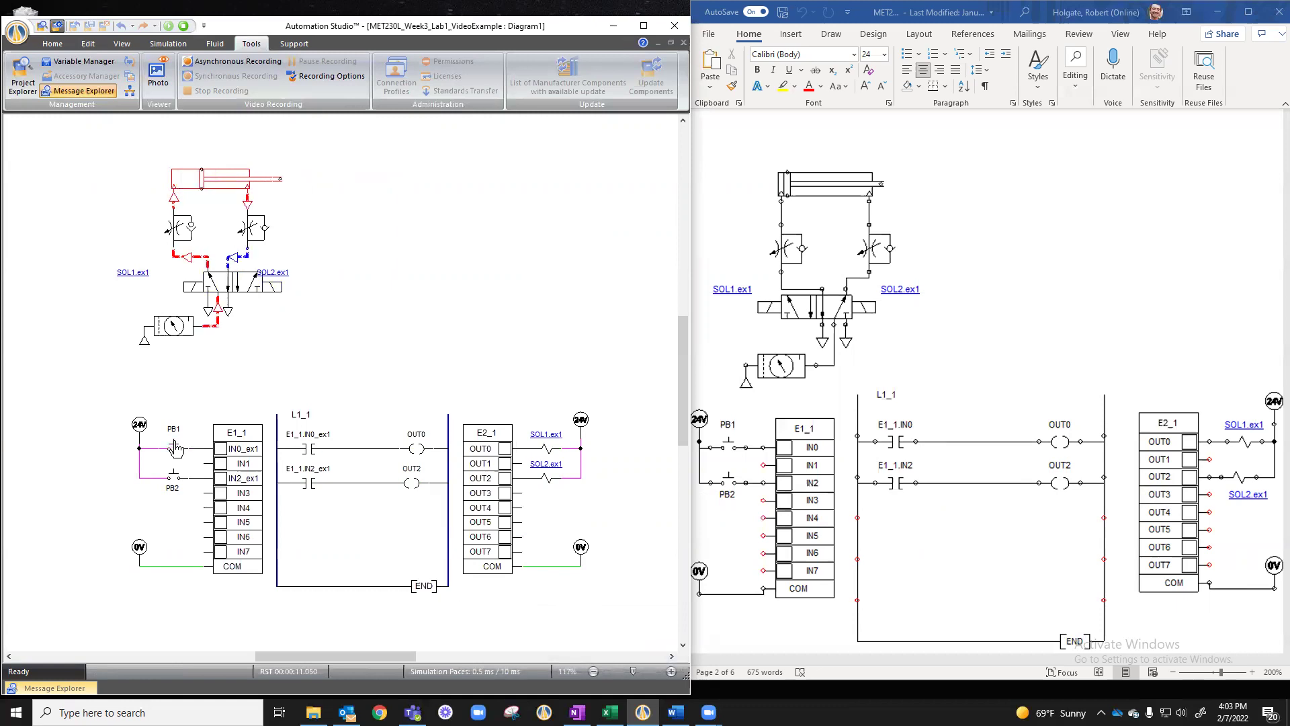
pyautogui.click(171, 479)
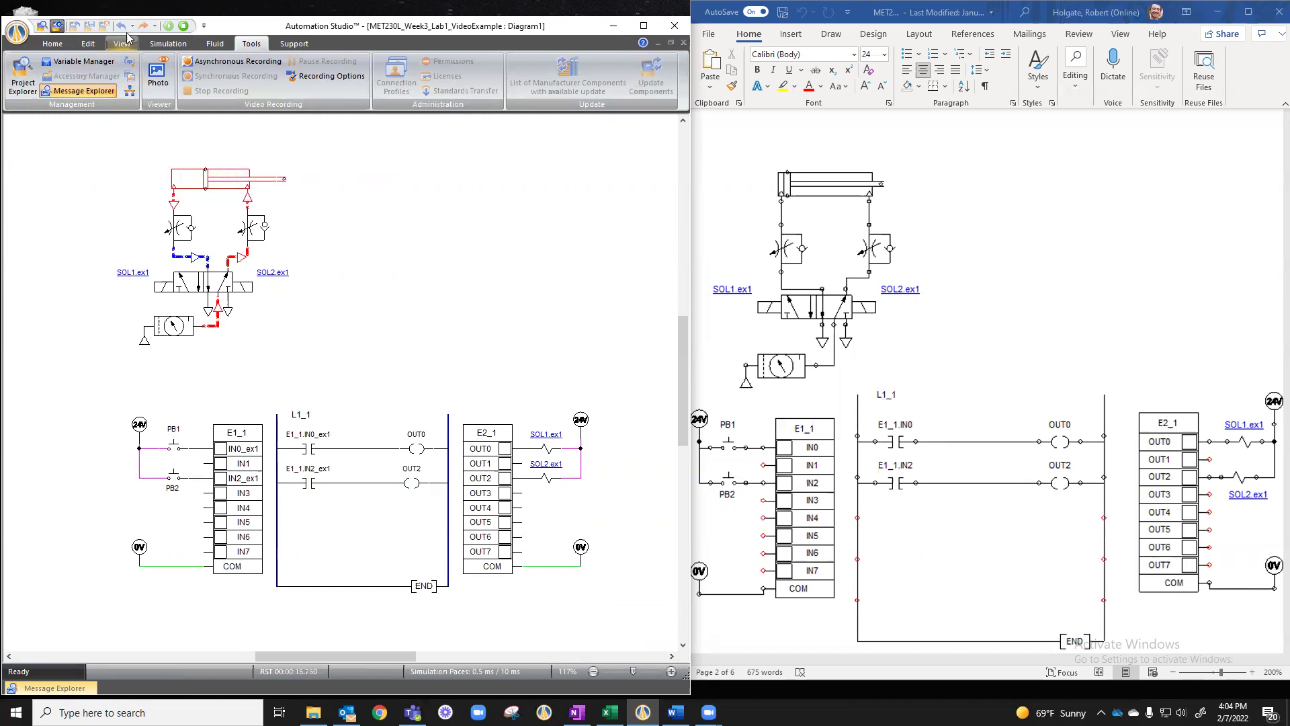
pyautogui.click(187, 26)
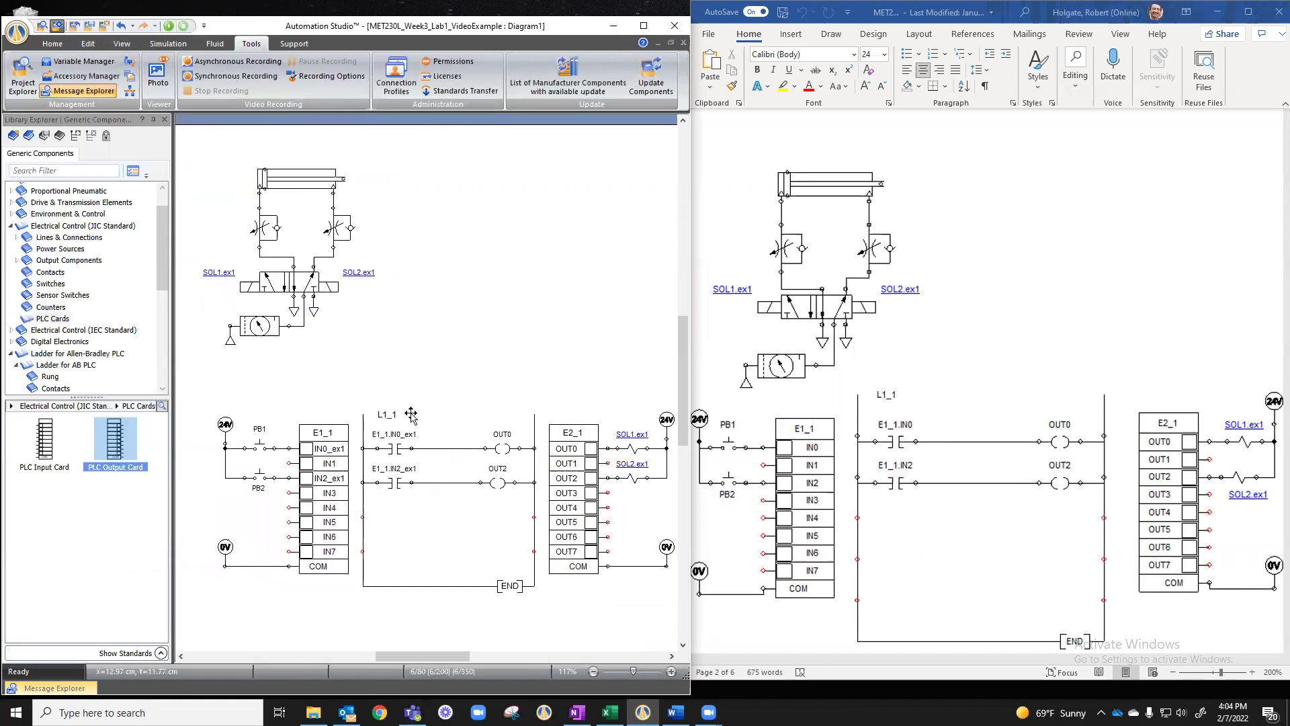